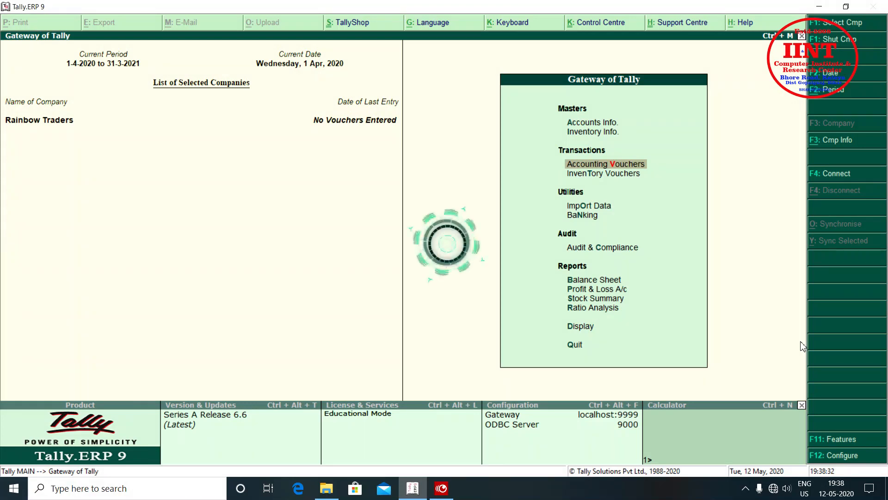
Open the creation form for a single stock group from the inventory masters
key(Up)
key(Up)
key(Down)
key(Return)
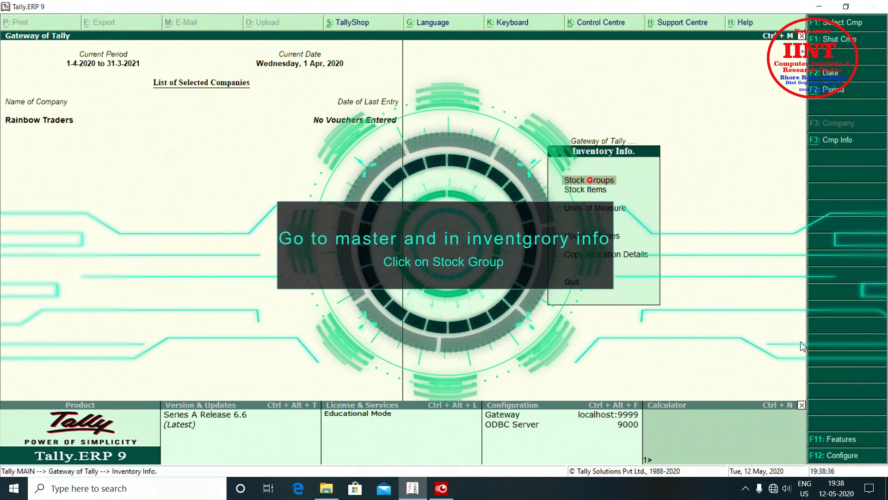
key(Return)
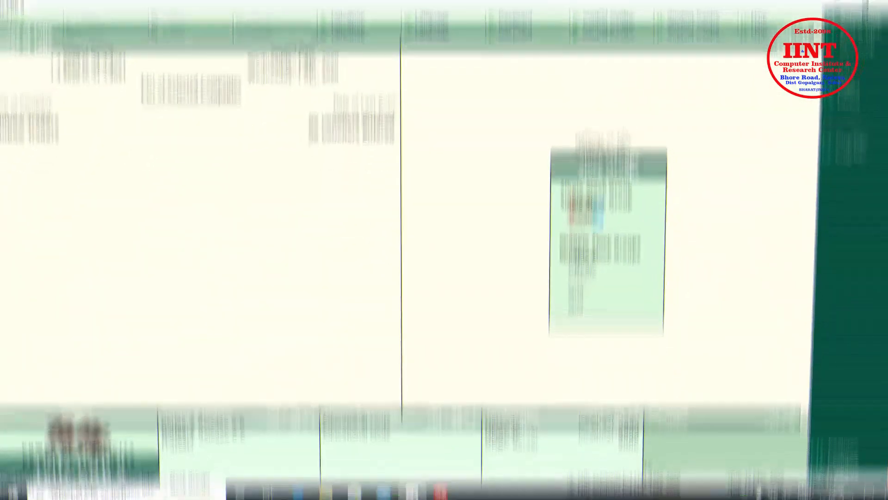
click(602, 185)
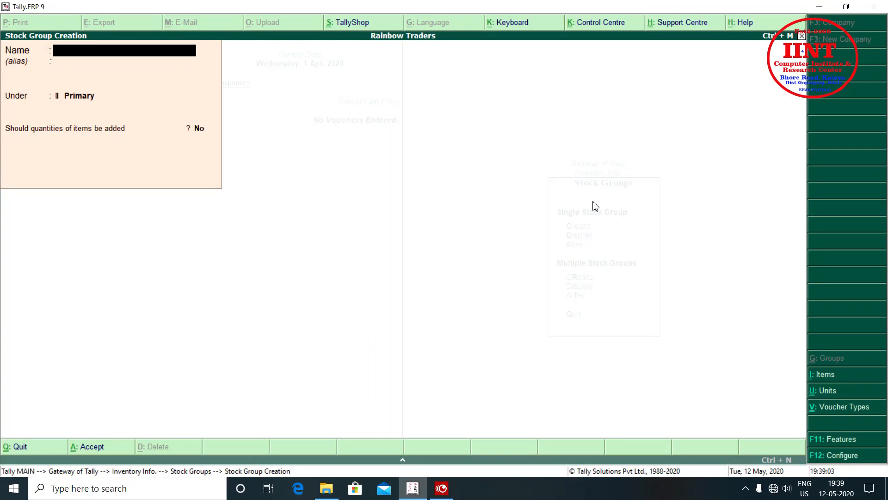
Create the stock group Oil under Primary, with quantities of items added set to Yes
text(Oi)
key(Return)
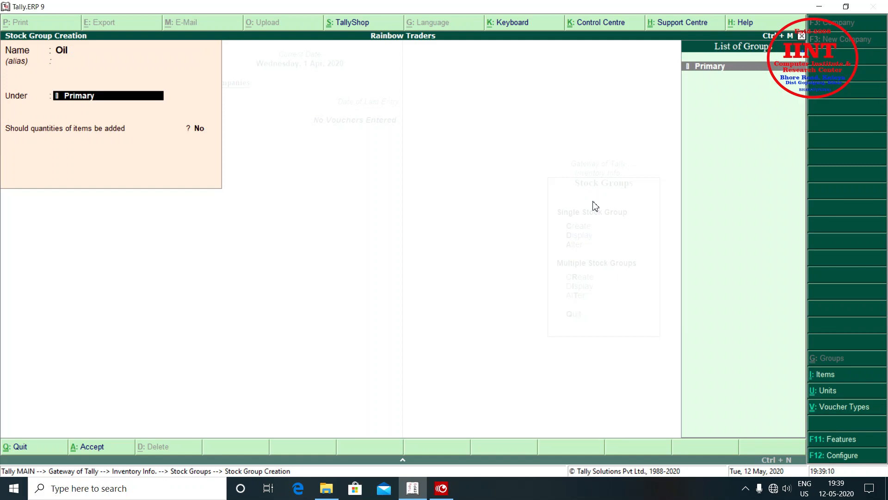
key(Return)
text(y)
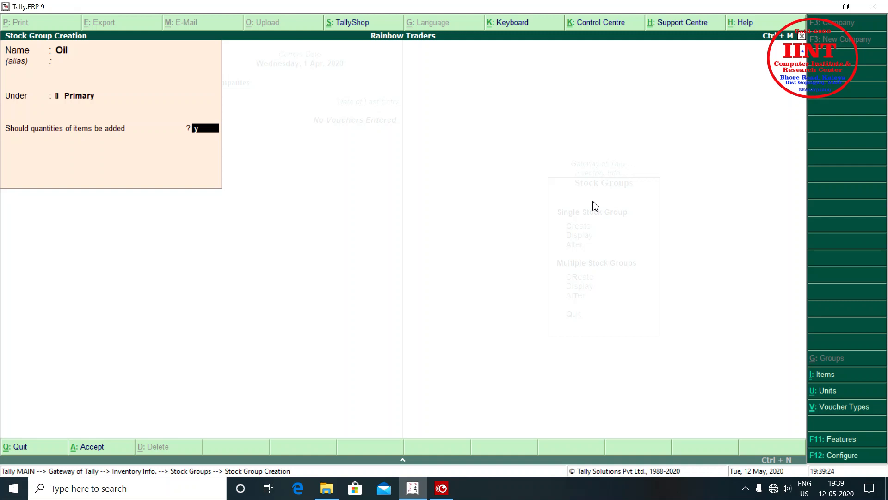
key(Return)
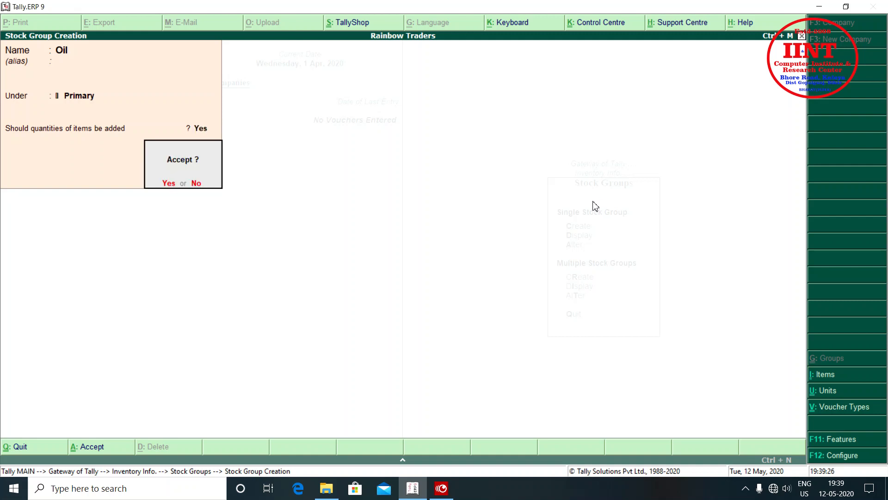
key(Return)
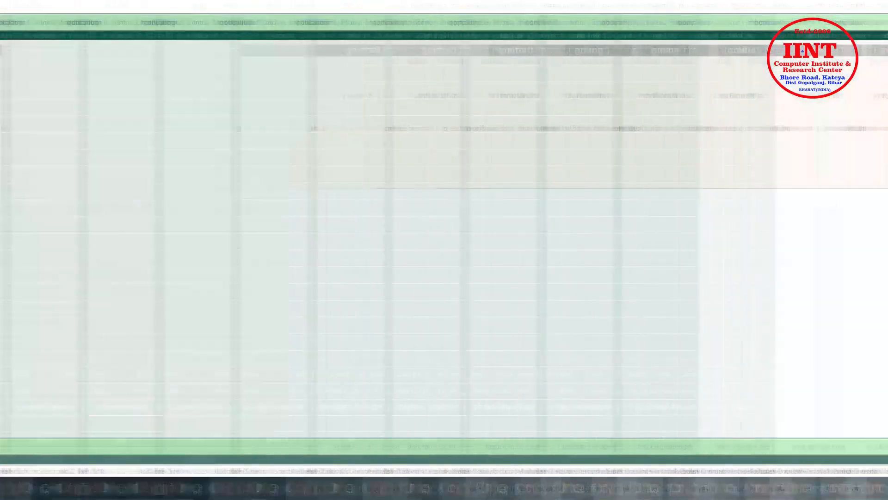
Create the stock group Bathing Soap under Primary, with quantities of items added set to Yes
text(Bathing Sopa)
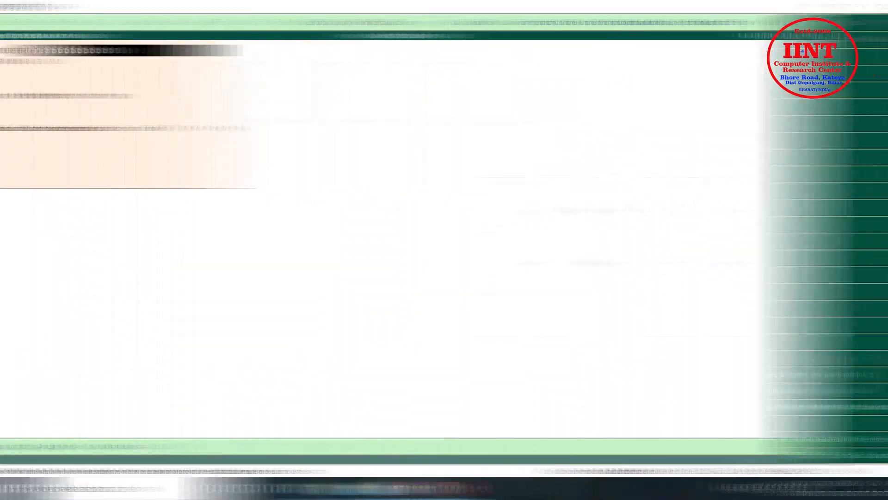
key(BackSpace)
key(BackSpace)
text(ap)
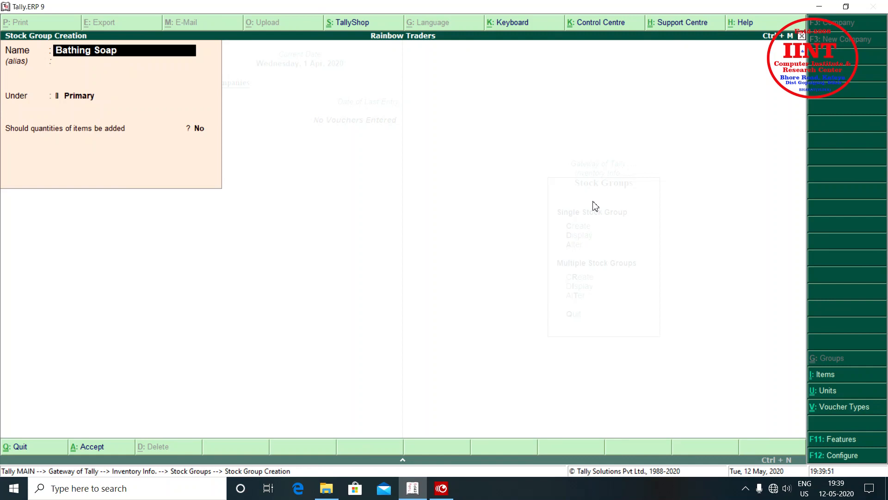
key(Return)
key(Return)
text(y)
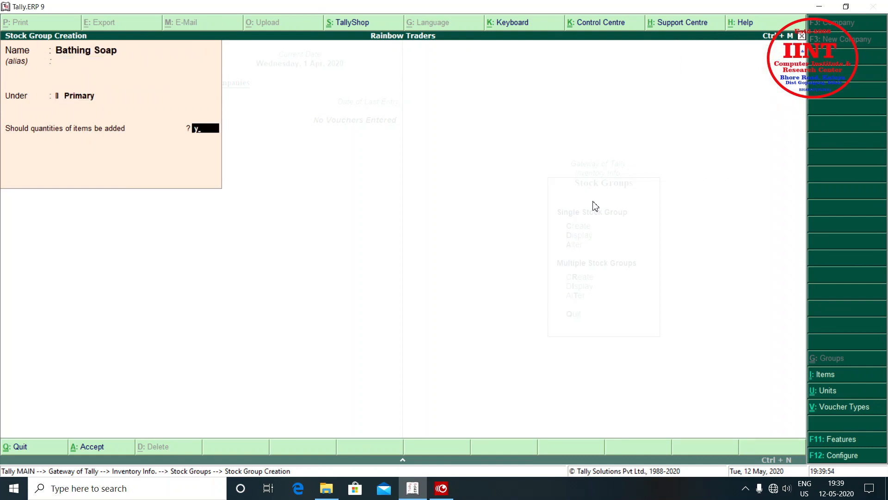
key(Return)
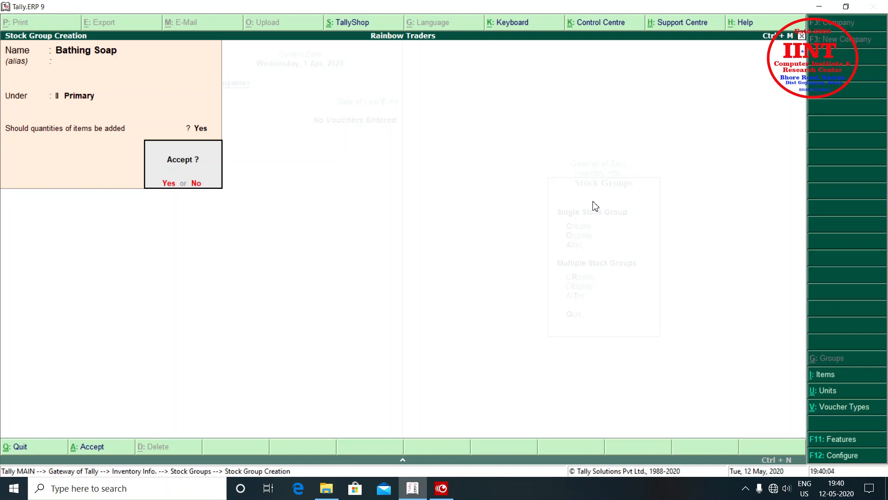
key(Return)
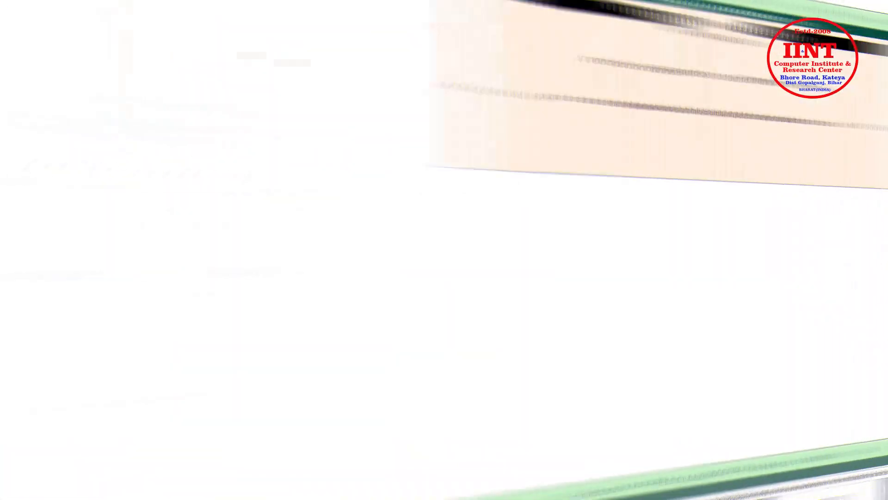
Create the stock group Freeze under Primary, with quantities of items added set to Yes
key(Return)
key(Return)
text(y)
key(Return)
key(Return)
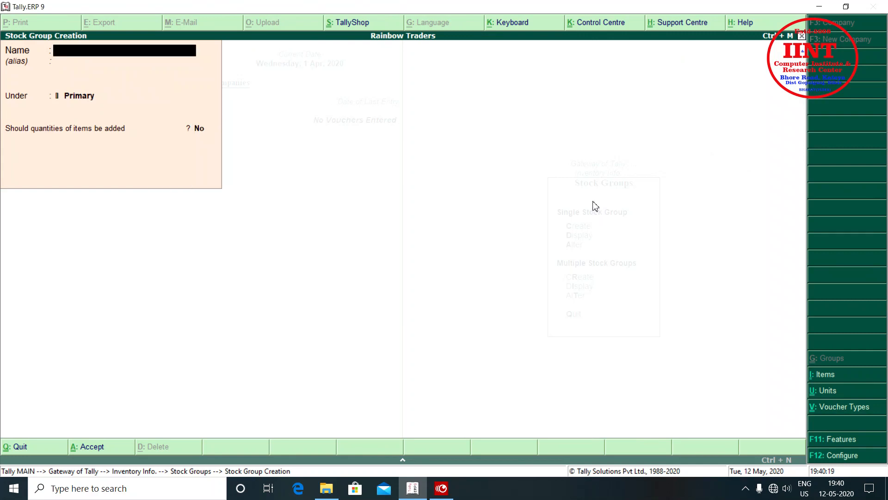
Create the stock group TV under Primary, with quantities of items added set to Yes
text(TV)
key(Return)
key(Return)
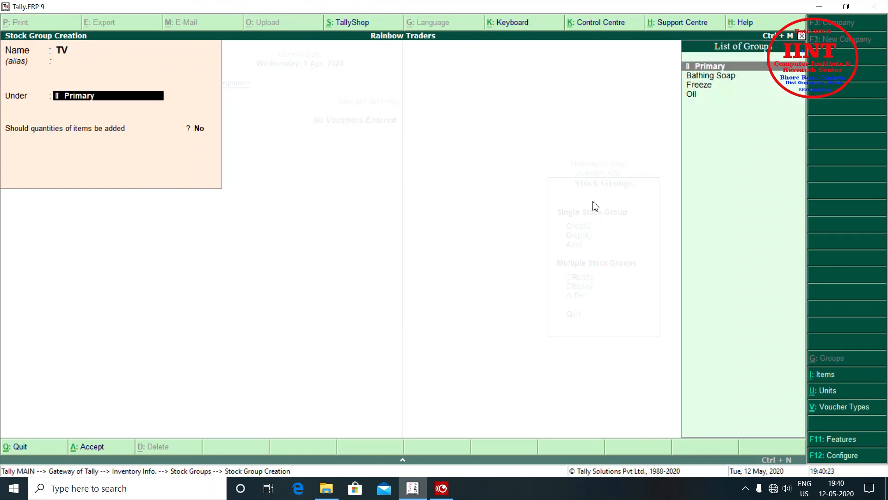
key(Return)
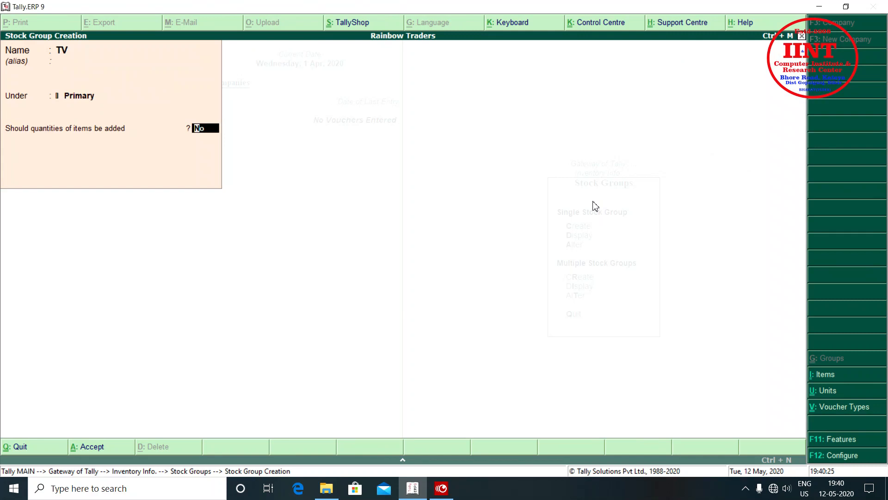
key(y)
key(Return)
key(Return)
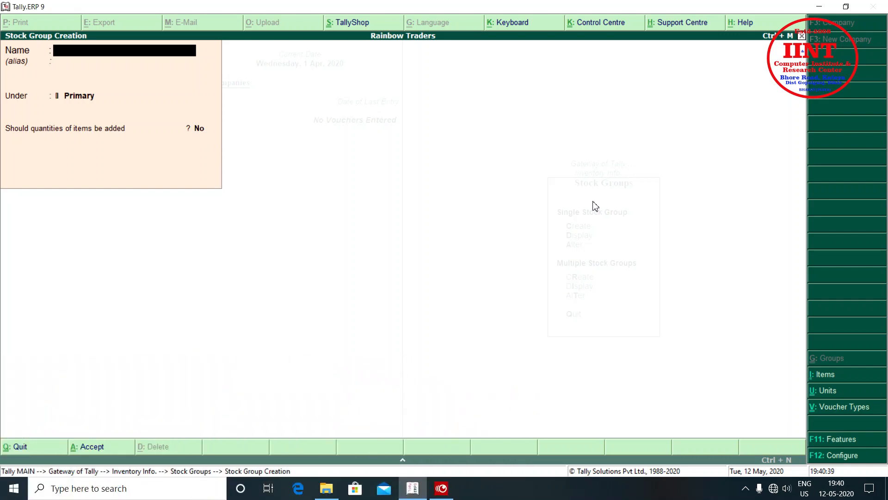
Create the stock group Eatable Oil under the Oil group, keeping quantities of items added as Yes
text(Eatable Oil)
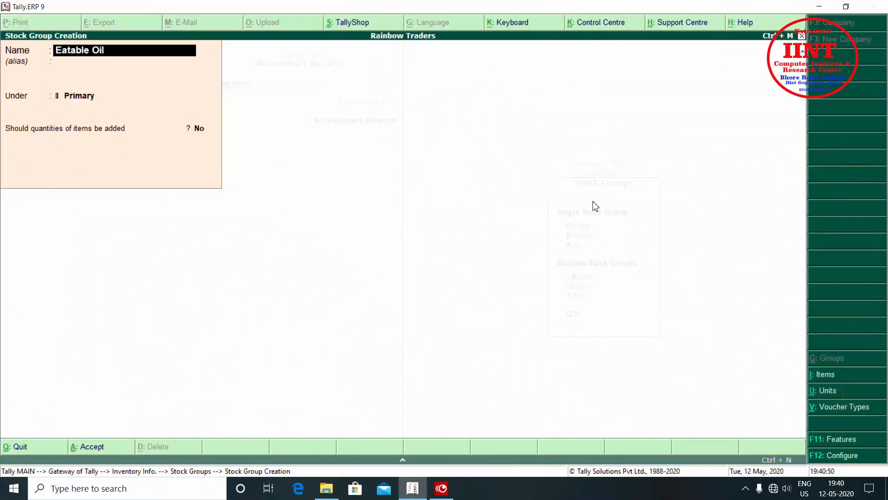
key(Return)
key(Return)
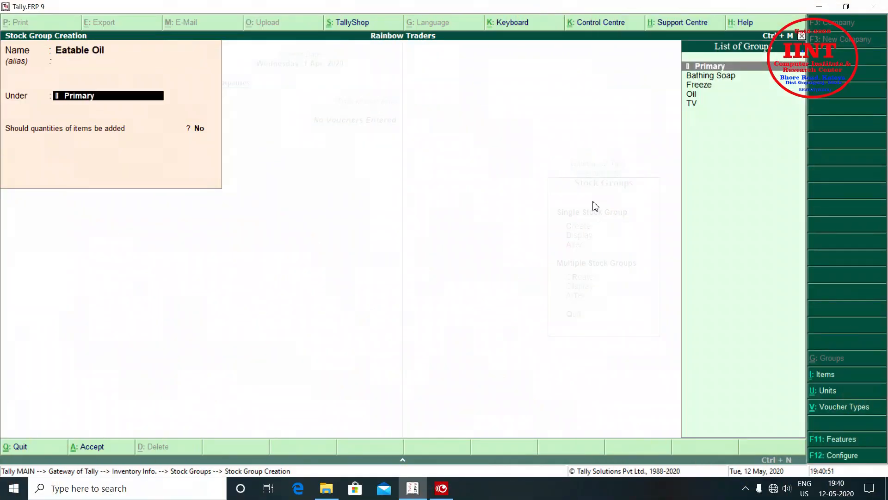
key(Down)
key(Down)
key(Down)
key(Return)
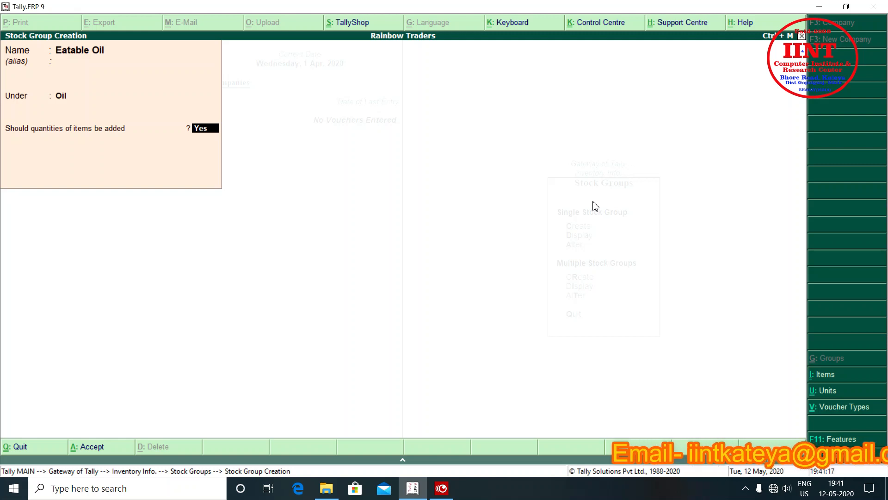
key(Return)
key(Return)
Create the stock group Hair Oil under the Oil group, keeping quantities of items added as Yes
text(Hair Oil)
key(Return)
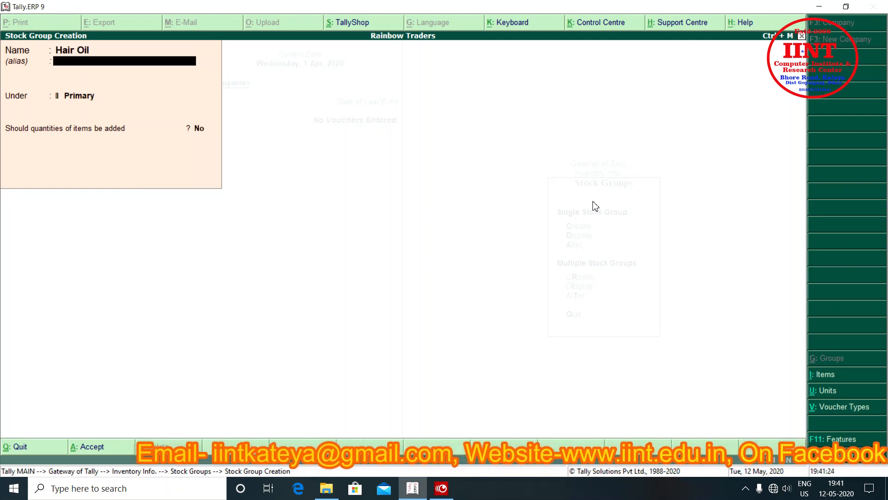
key(Return)
key(Down)
key(Down)
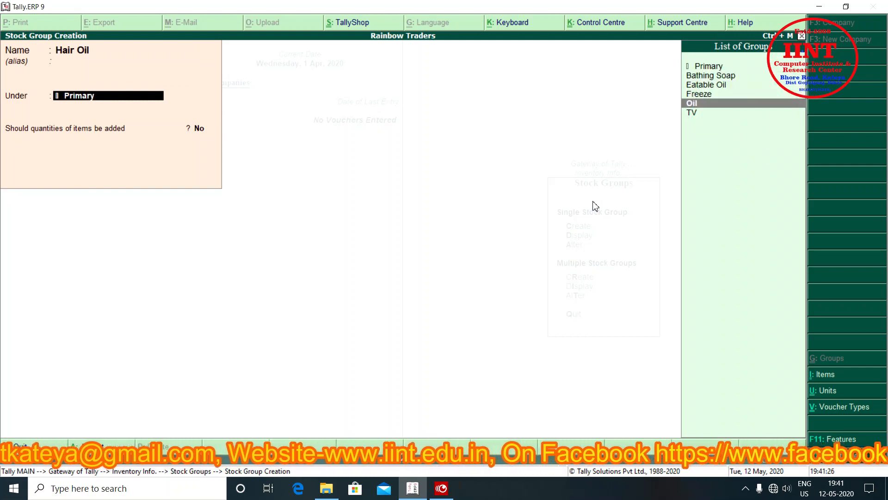
key(Return)
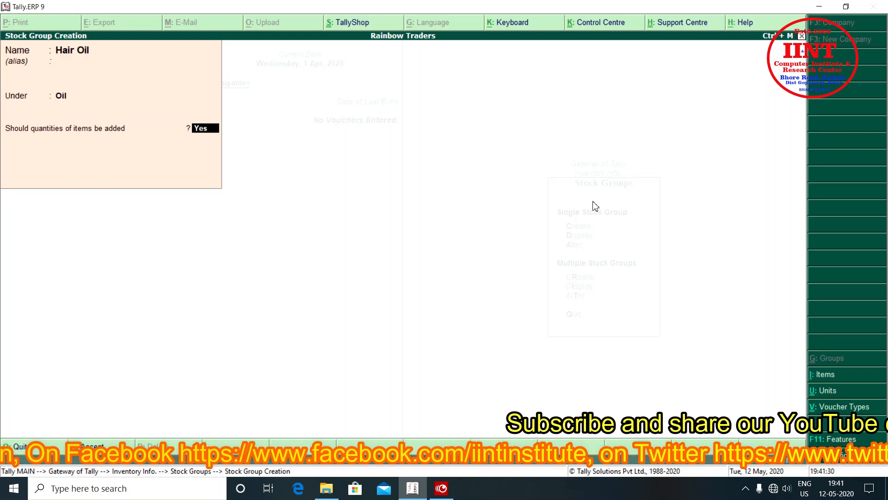
key(Return)
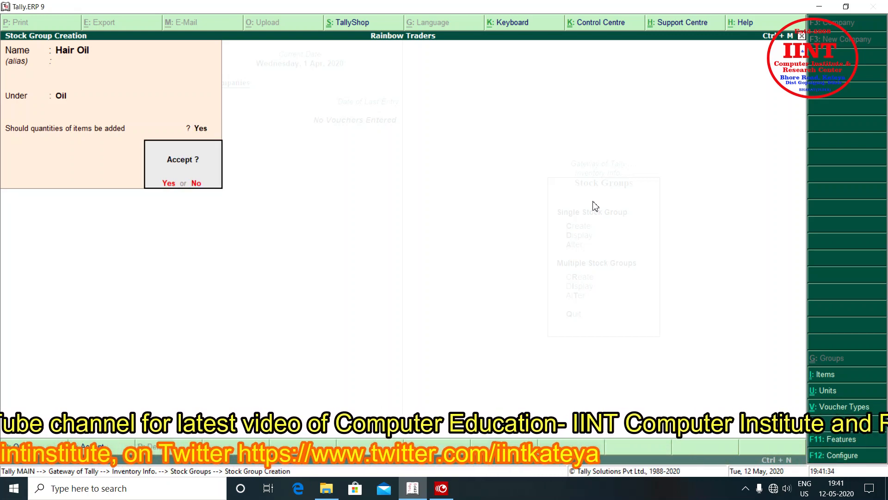
key(Return)
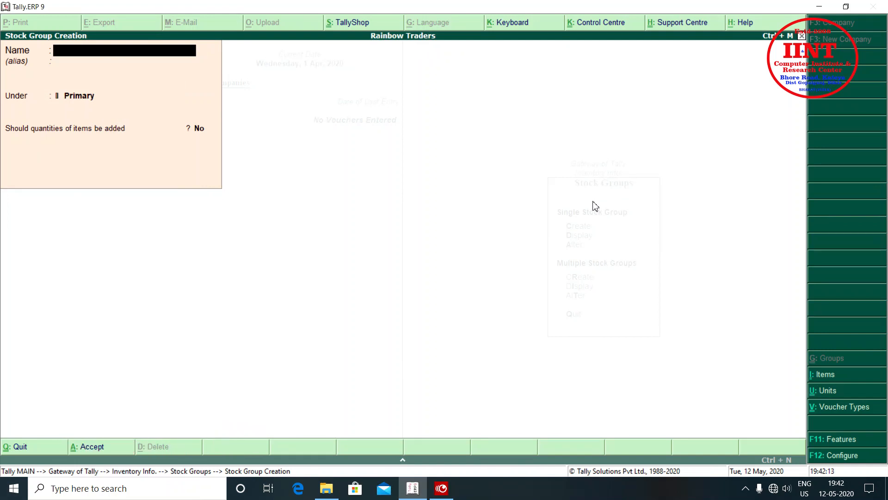
text(Cata)
key(BackSpace)
key(BackSpace)
key(BackSpace)
key(BackSpace)
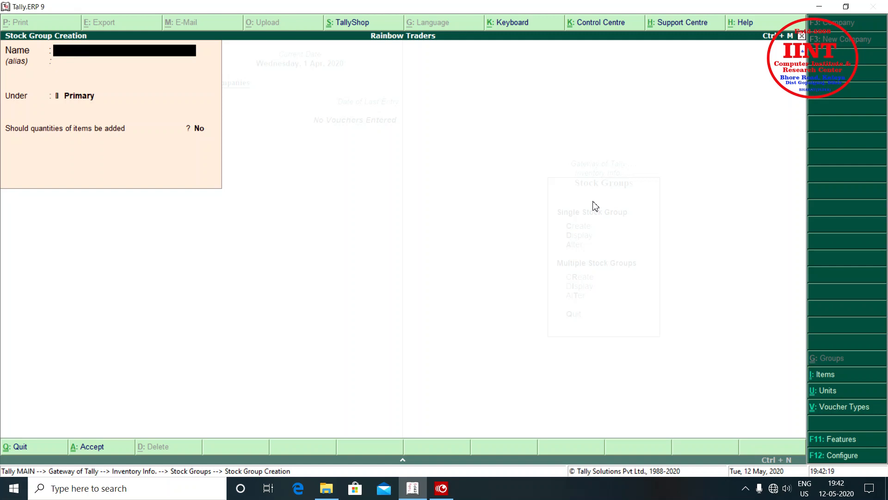
Create the stock group Branded Eatable Oil, with quantities of items added set to Yes
text(Branded Eatable Oil)
key(Return)
key(Return)
key(y)
key(Return)
key(Return)
Create the stock group Non Branded Eatable Oil
text(Non Brans)
key(BackSpace)
text(ded Eatable Oli)
key(Return)
key(Return)
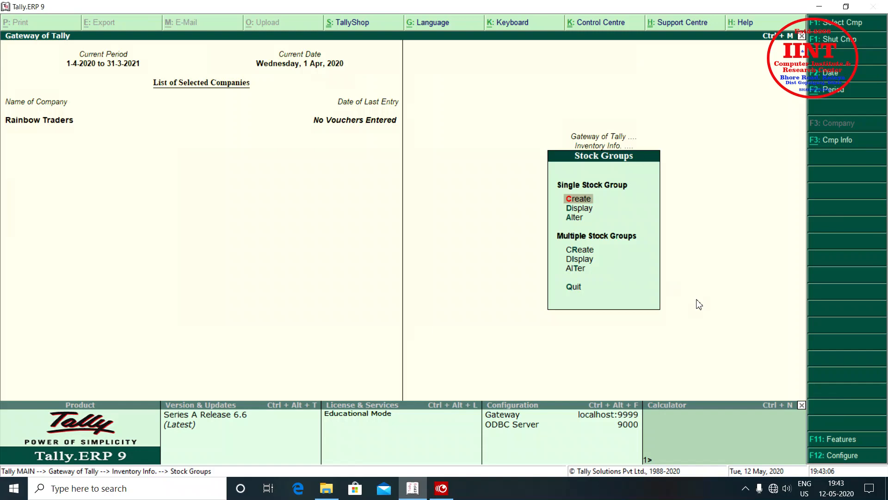
Leave the stock groups and open the creation form for a new unit of measure
key(Escape)
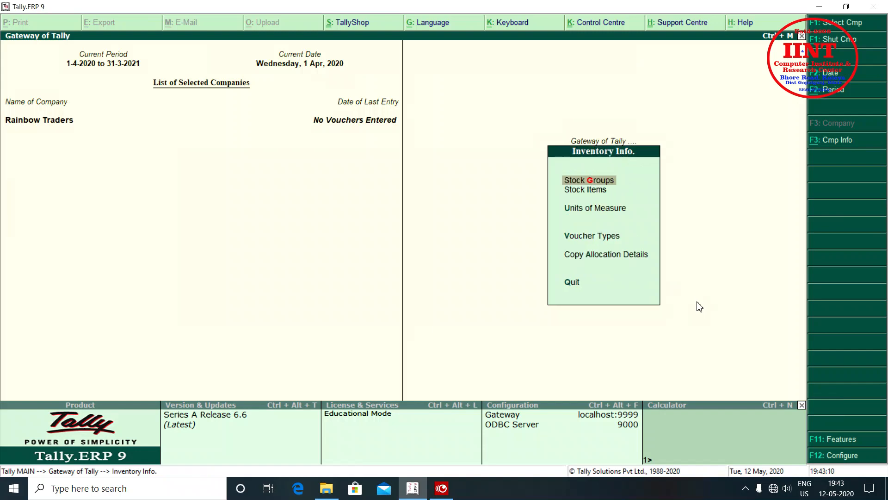
key(Down)
key(Down)
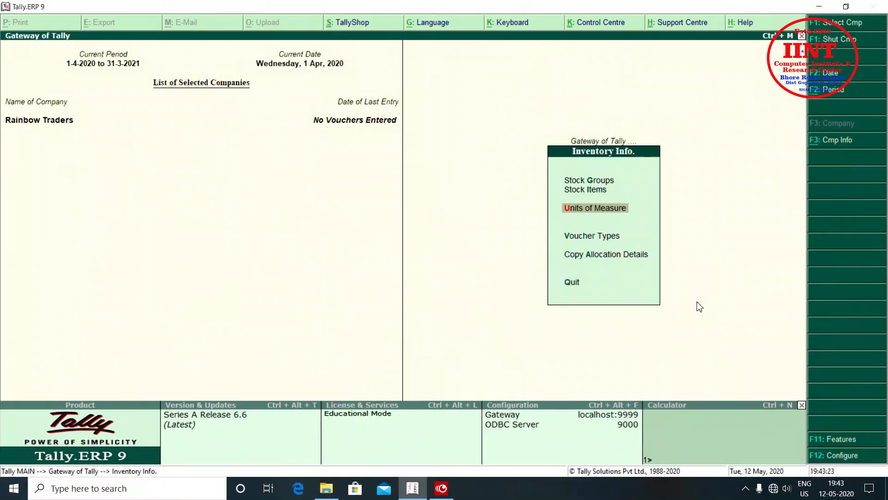
key(Return)
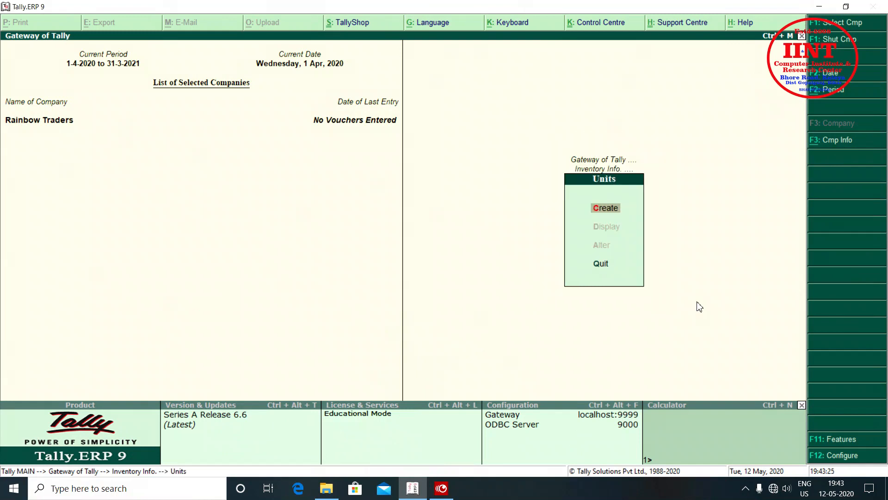
key(Return)
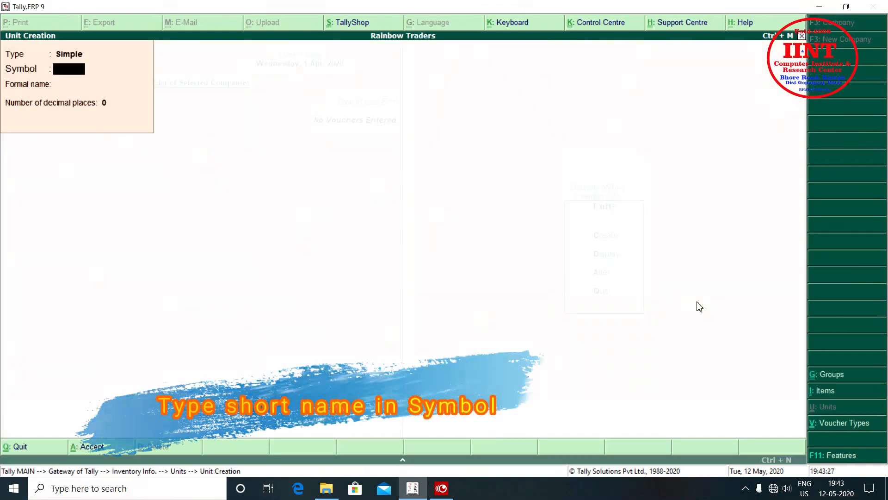
Create a simple unit with the symbol pcs, no formal name and 0 decimal places
text(pcs)
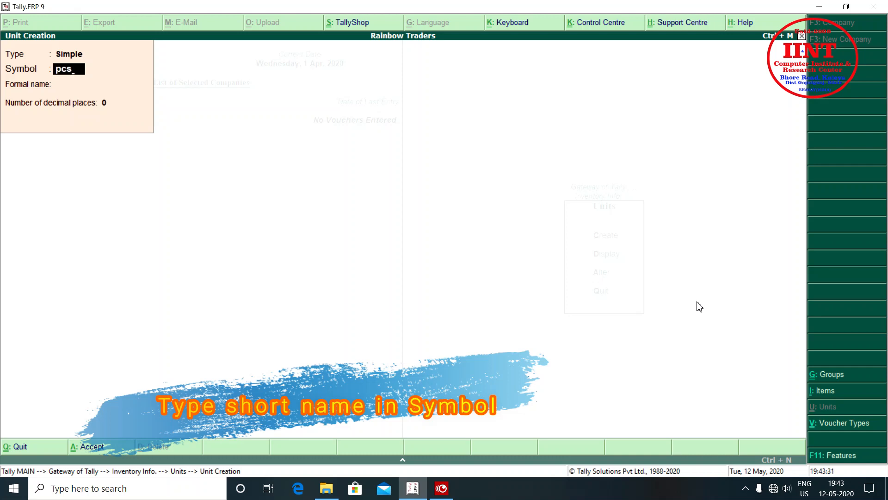
key(Return)
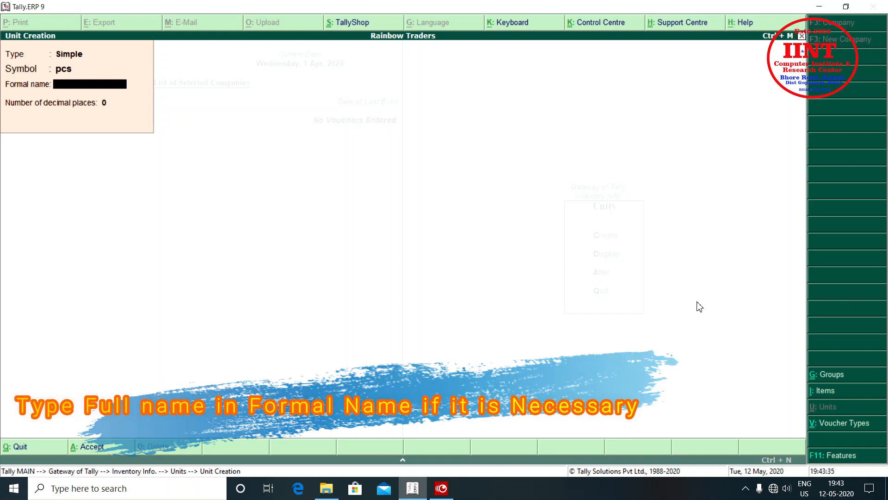
key(Return)
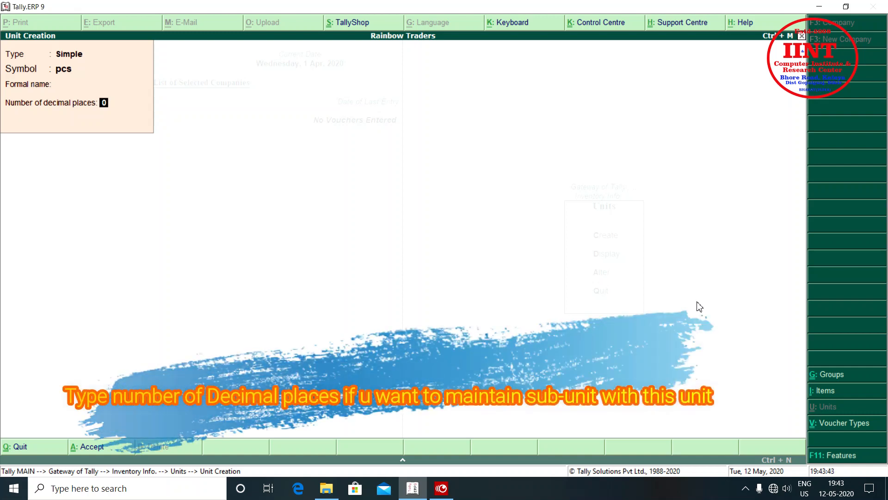
key(Return)
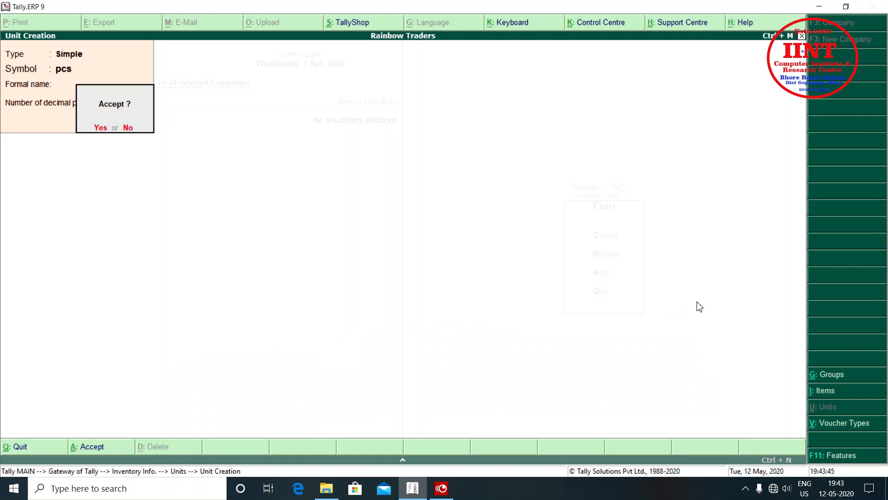
key(Return)
Create a simple unit with the symbol gatta, no formal name and 0 decimal places
text(gatta)
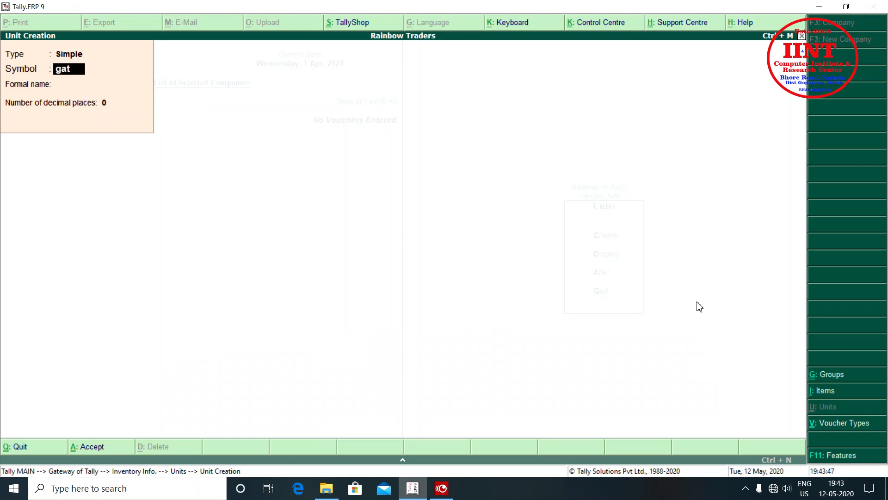
key(Return)
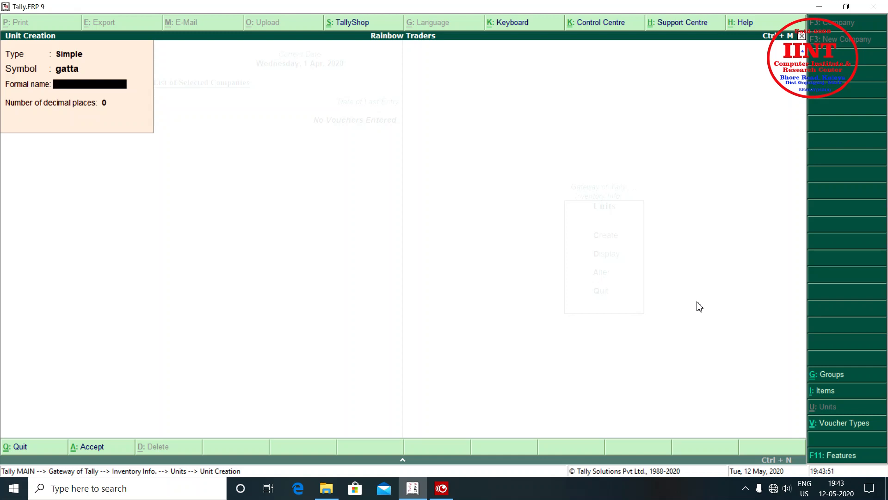
key(Return)
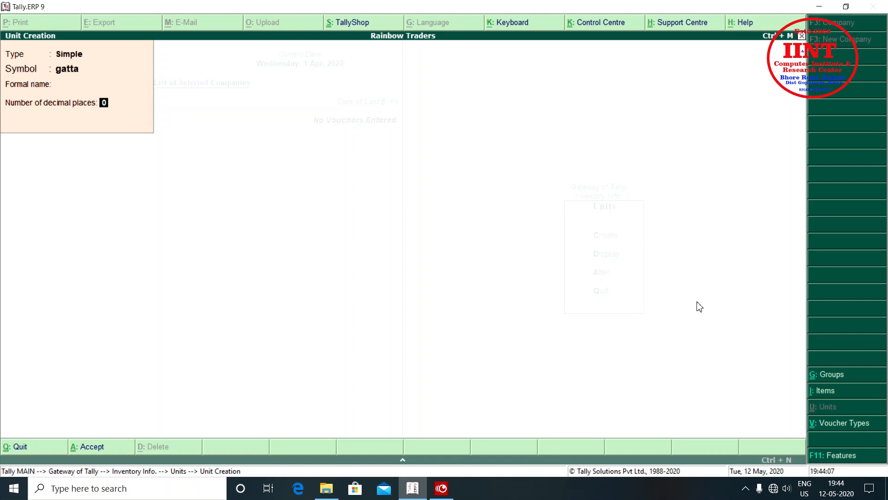
key(Return)
key(Return)
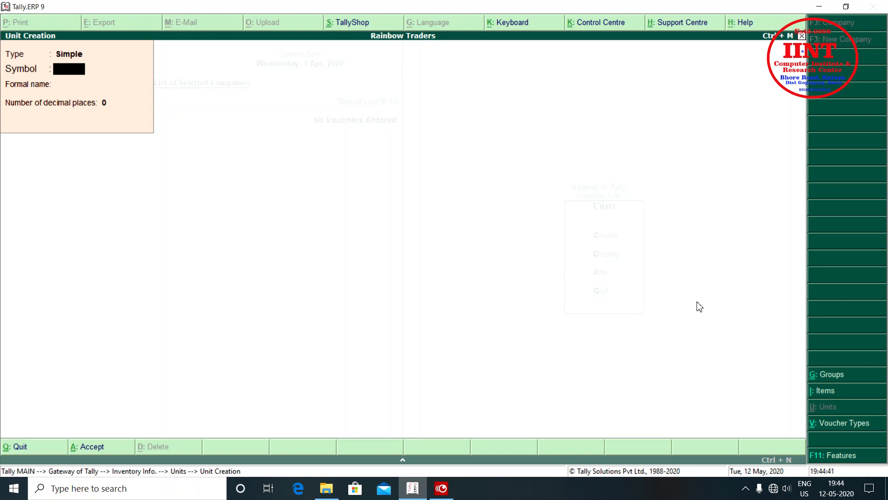
Leave the units of measure and open the creation form for a single stock item
key(Escape)
key(y)
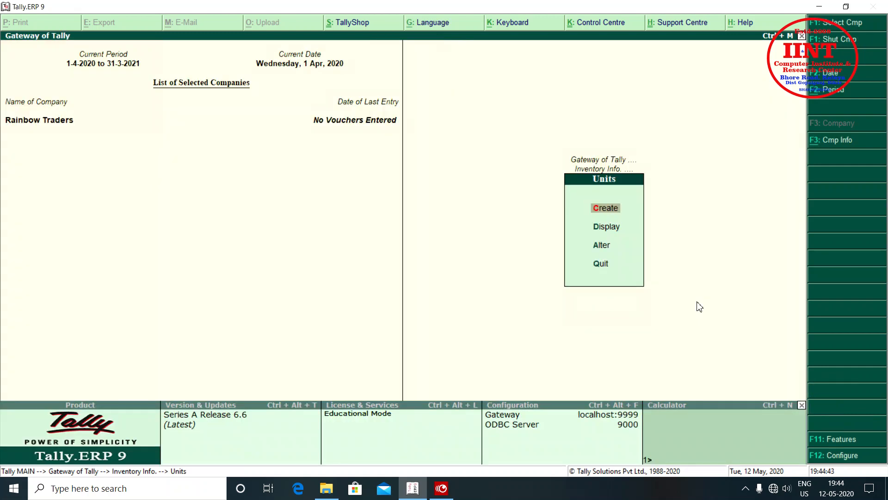
key(Escape)
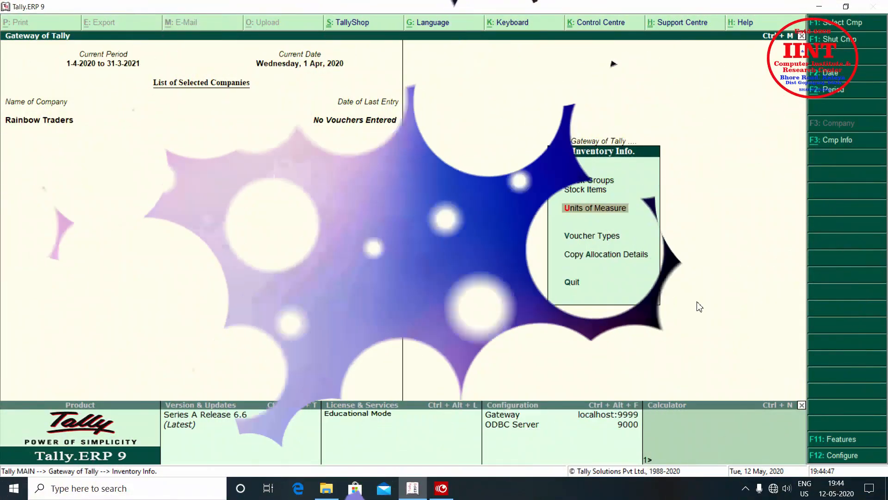
key(Up)
key(Up)
key(Down)
key(Return)
key(Return)
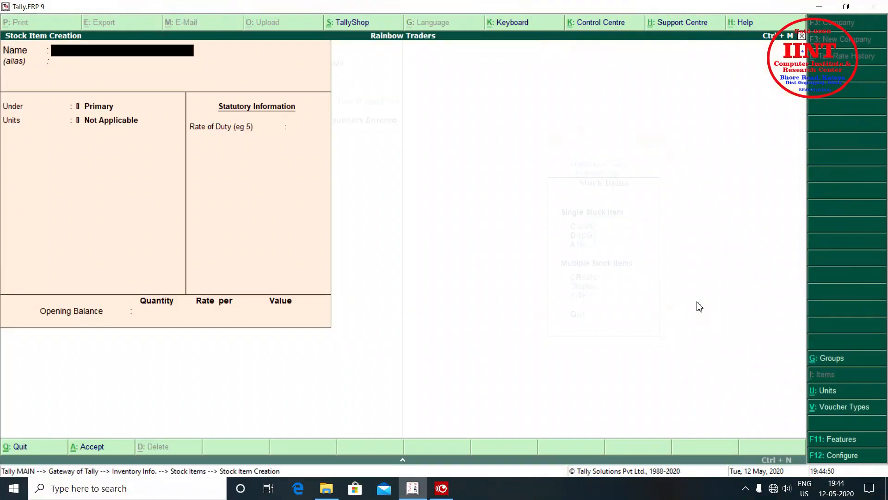
Name the new stock item Dhara Oil 1ltr and place it under Branded Eatable Oil
text(Dhat)
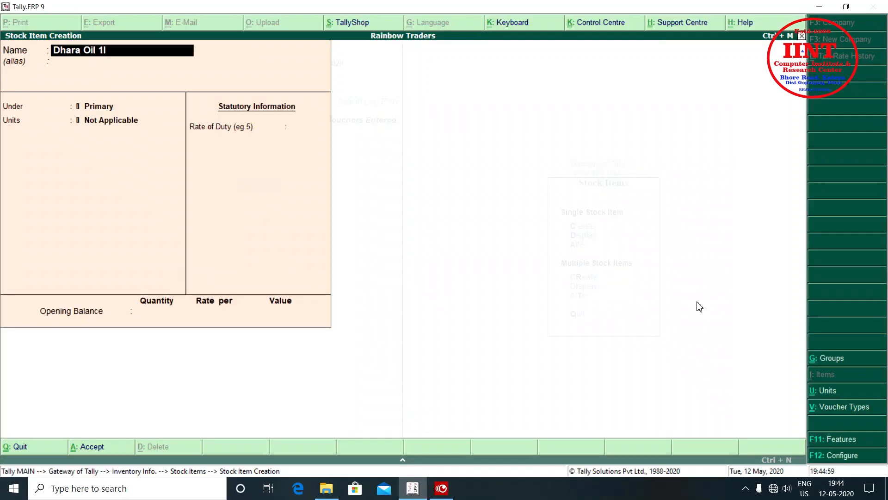
text(tr)
key(Return)
key(Return)
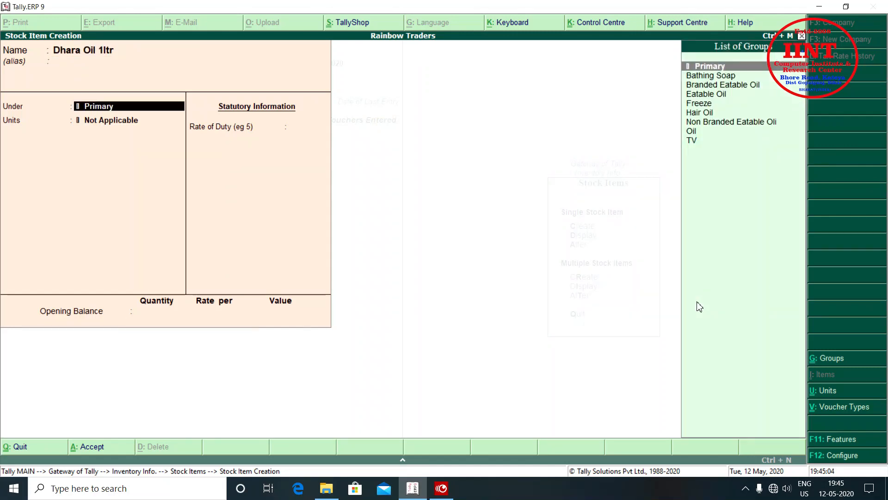
key(Down)
key(Down)
key(Return)
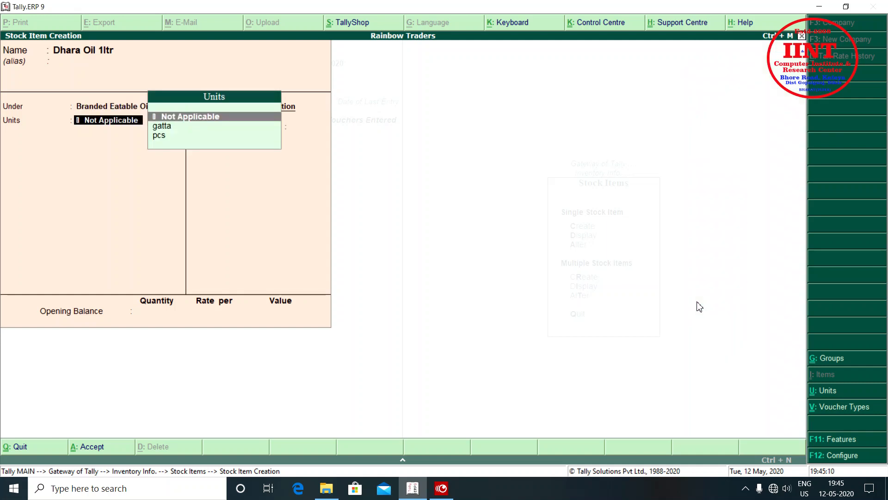
Set the Dhara Oil 1ltr item's main unit to pcs and its alternate unit to gatta
key(Down)
key(Down)
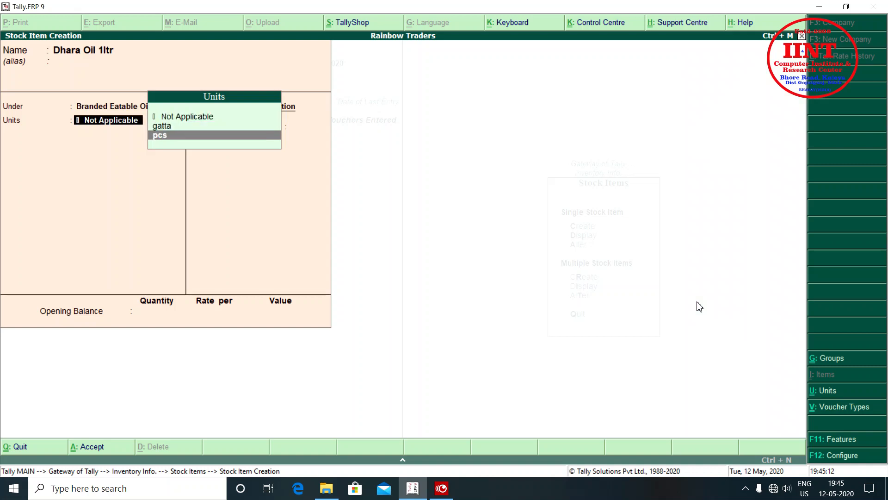
key(Return)
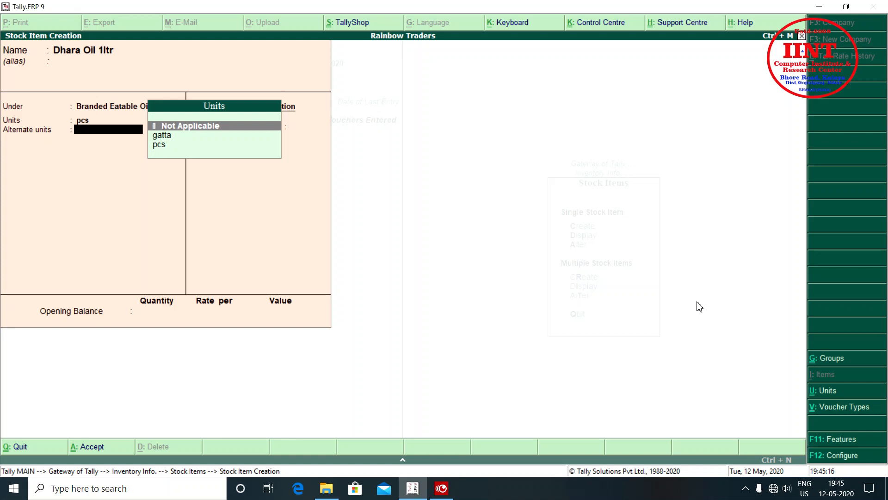
key(Down)
key(Return)
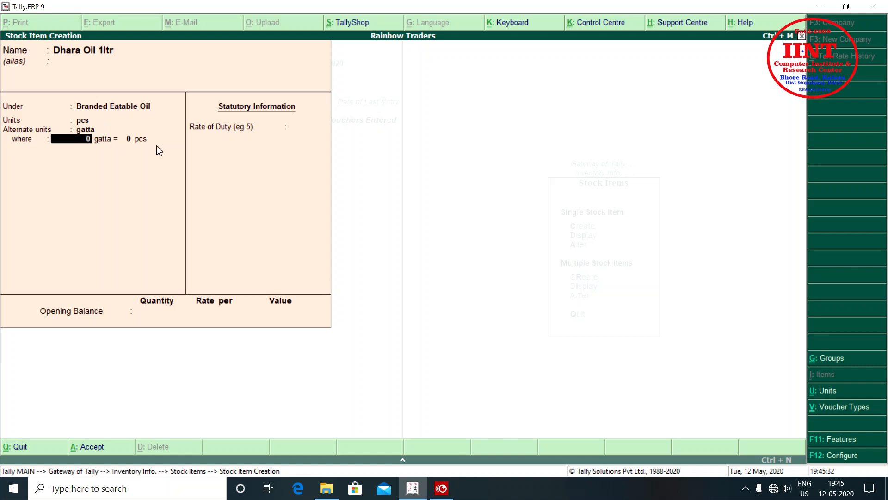
Set the item's unit conversion to 1 gatta = 15 pcs and save the item
text(1)
key(Return)
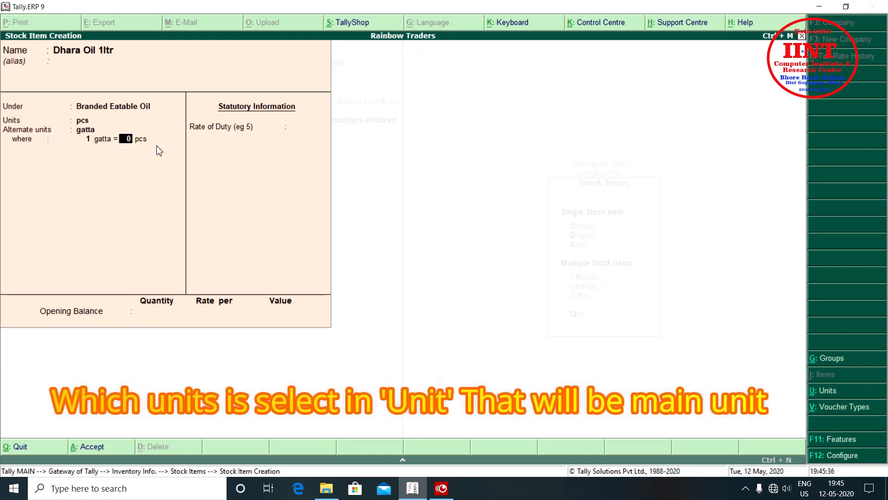
text(1)
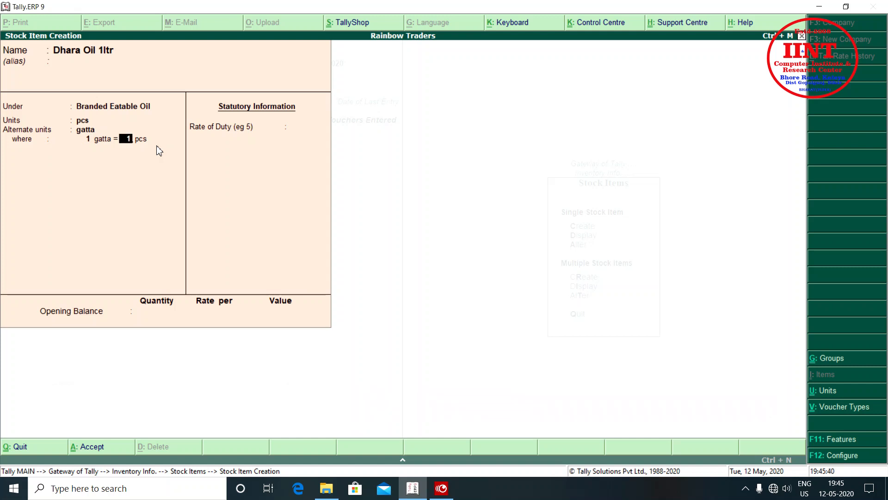
text(5)
key(Return)
key(Return)
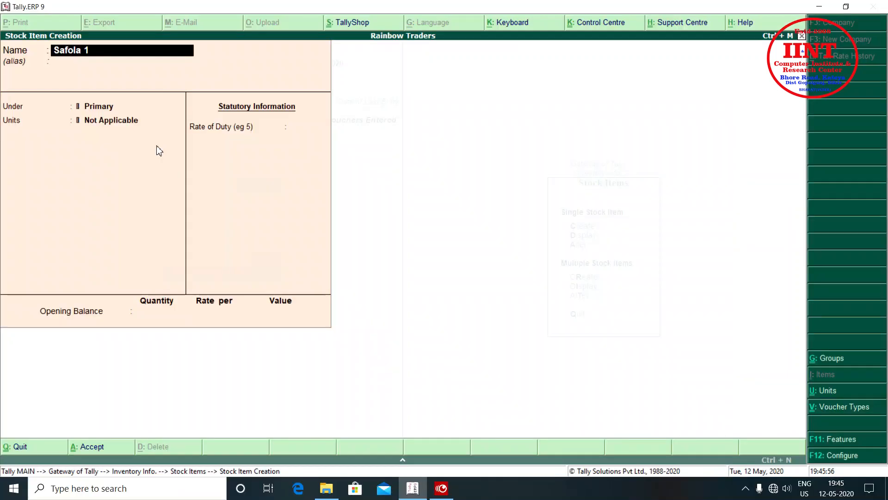
Name the next stock item Safola 1ltr and place it under Branded Eatable Oil
text(ltr)
key(Return)
key(Return)
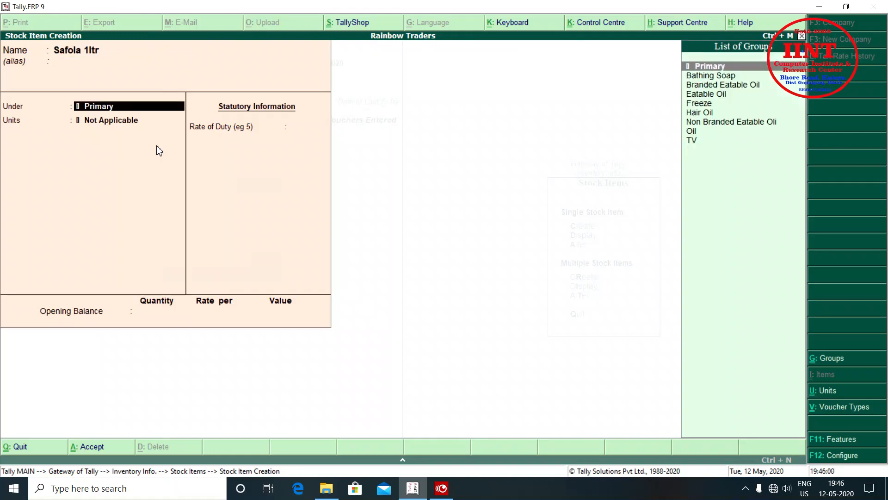
key(Down)
key(Down)
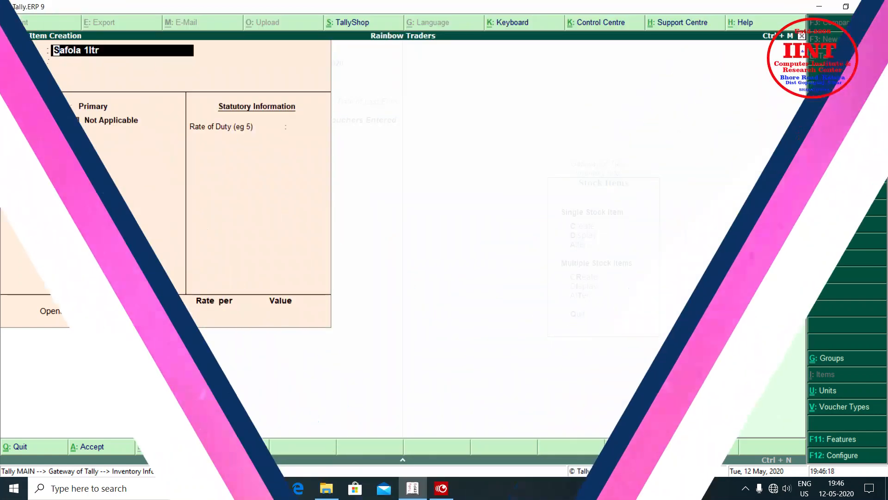
key(Return)
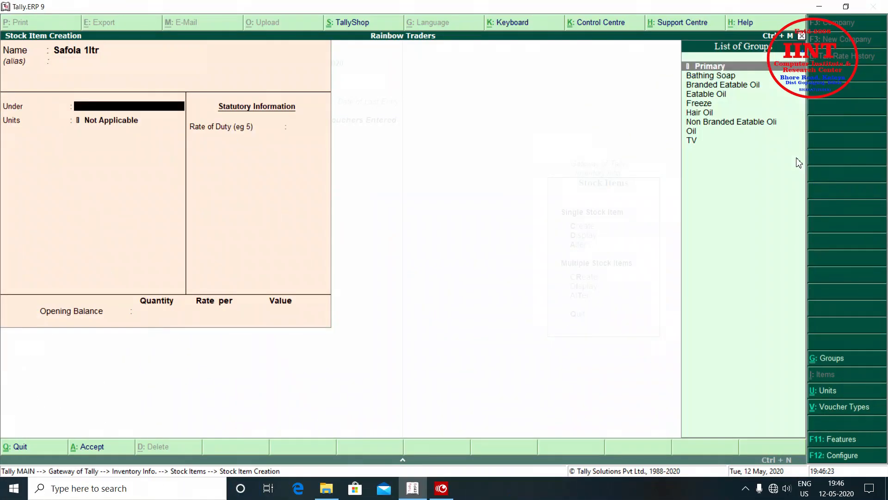
text(Bra)
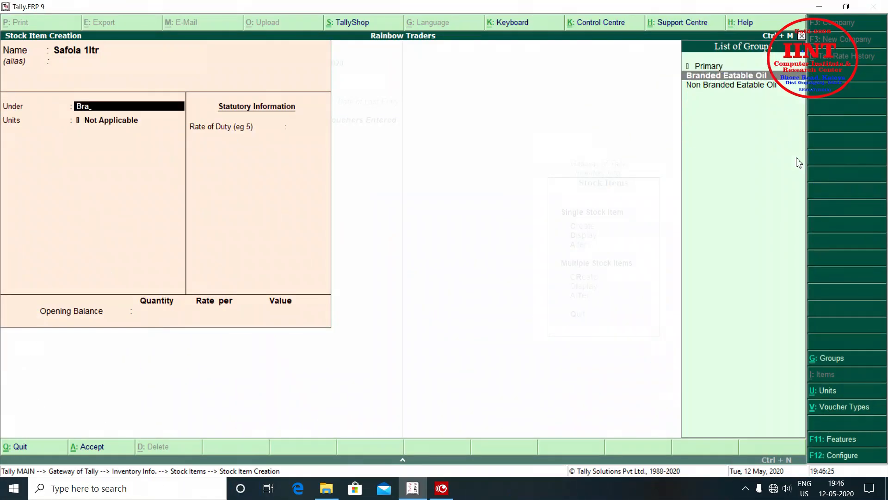
key(Return)
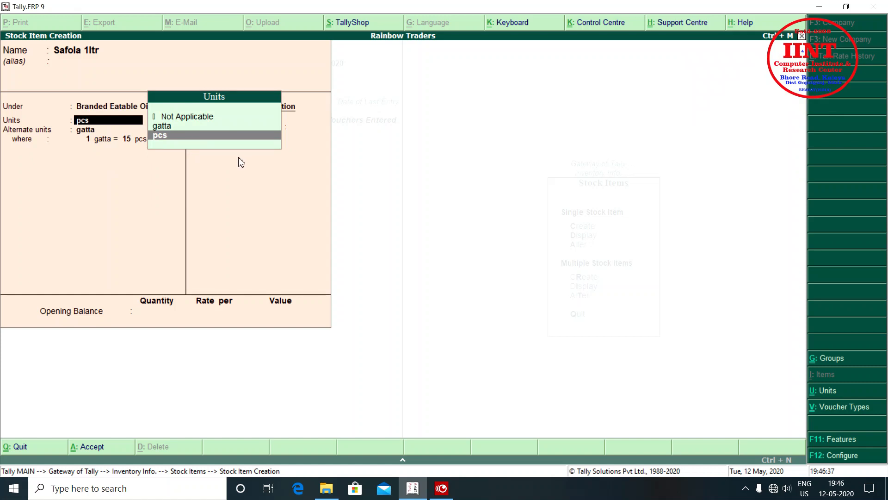
Accept pcs with alternate unit gatta at 1 gatta = 15 pcs, leave the opening balance empty and save Safola 1ltr
key(Return)
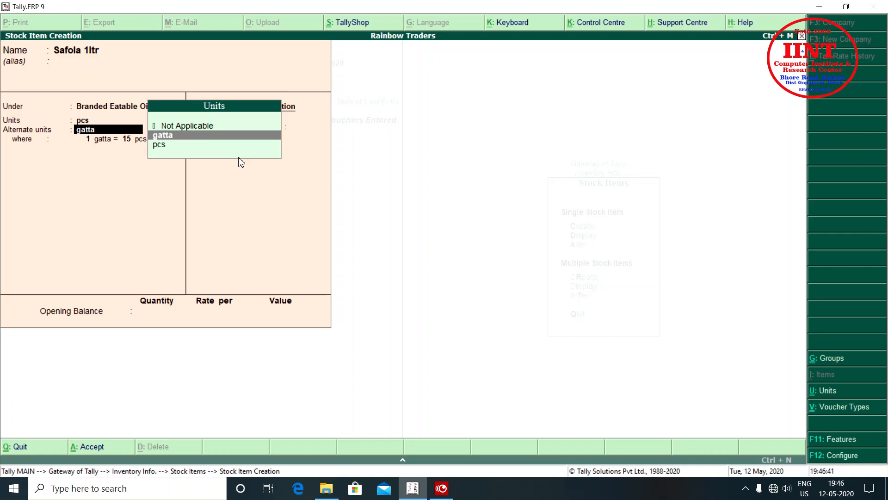
key(Return)
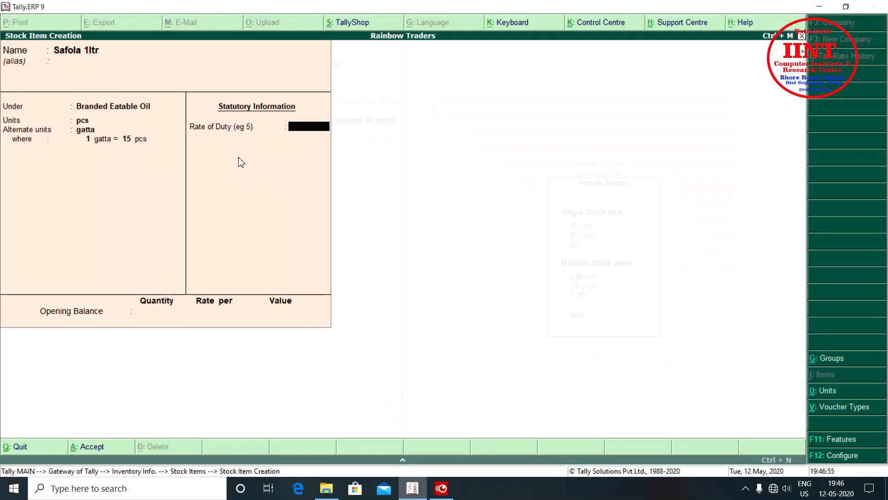
key(Return)
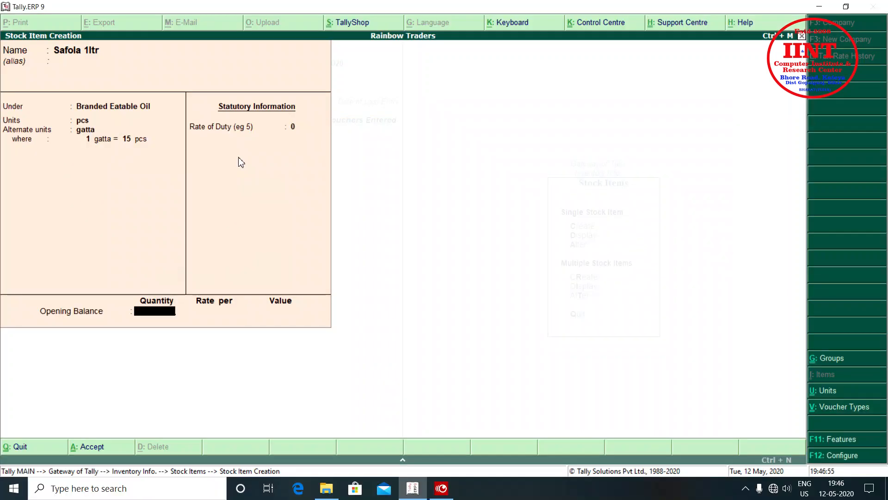
key(Return)
key(Return)
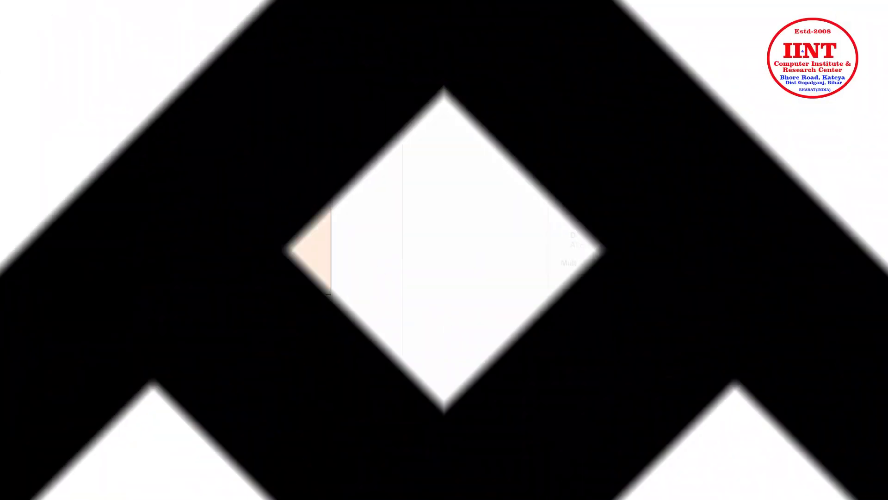
Name the next stock item Mustard Oil and place it under Non Branded Eatable Oli
text(Mustard)
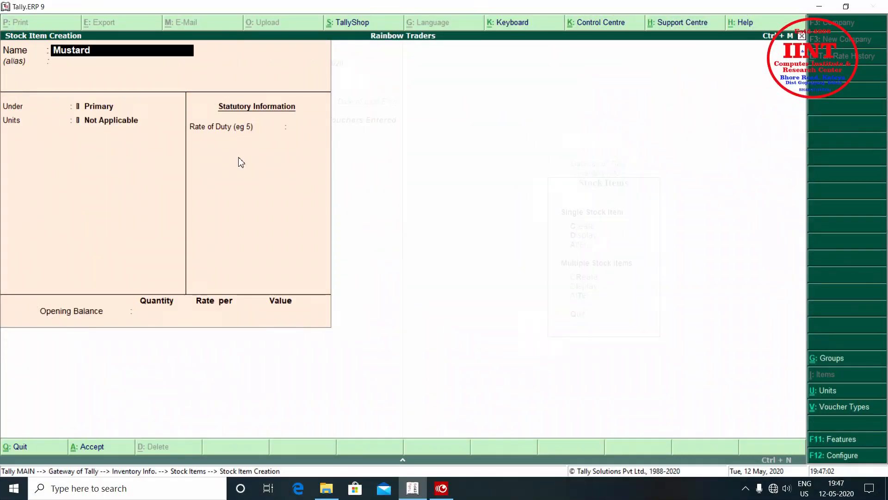
text( Oil)
key(Return)
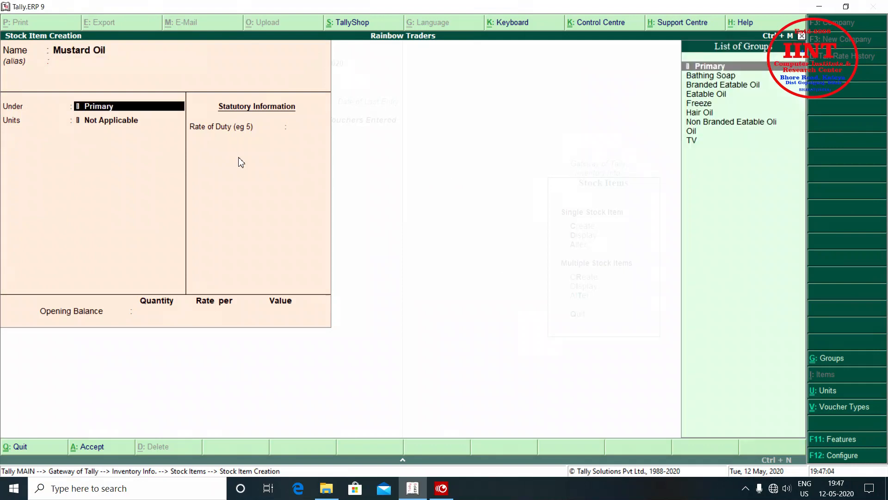
key(Down)
key(Down)
key(Down)
key(Down)
key(Down)
key(Down)
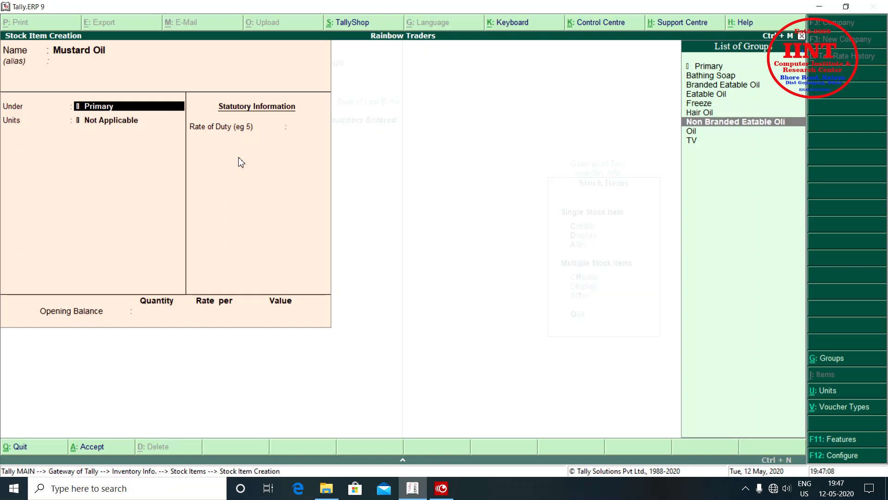
key(Return)
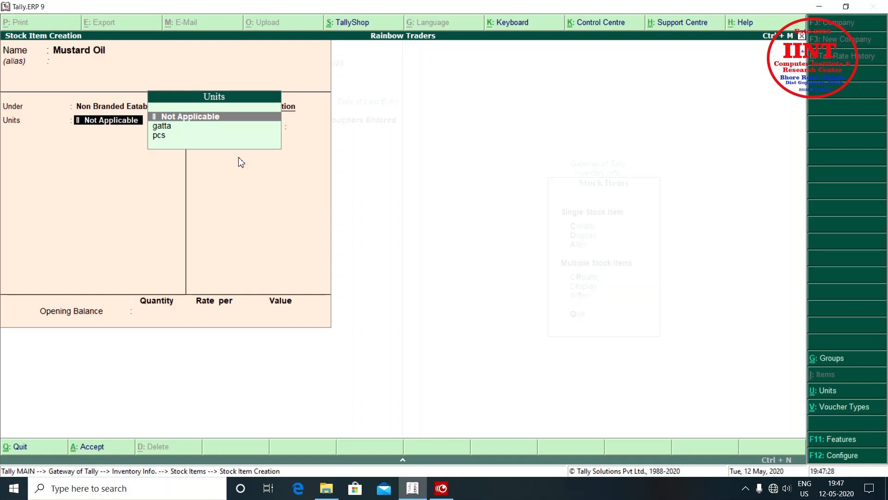
Create a simple unit ltr with 0 decimal places from within the item form and use it for Mustard Oil
key(alt+c)
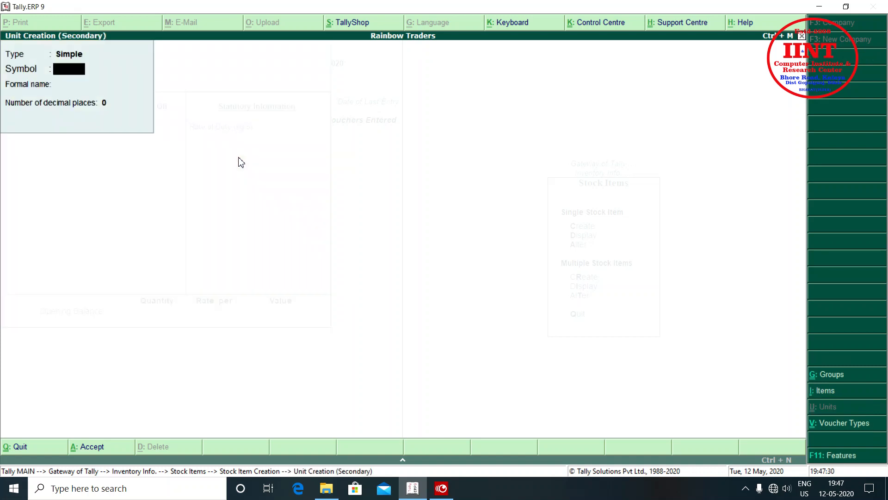
text(It)
key(Return)
key(Return)
key(Return)
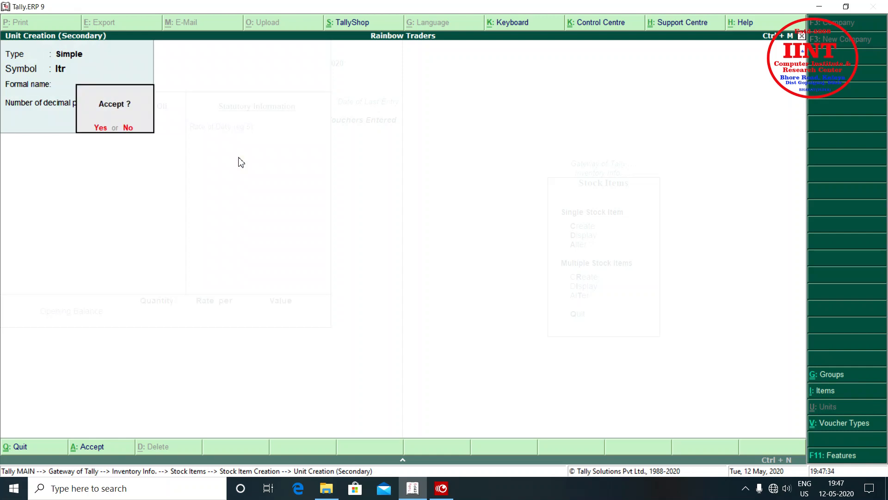
key(Return)
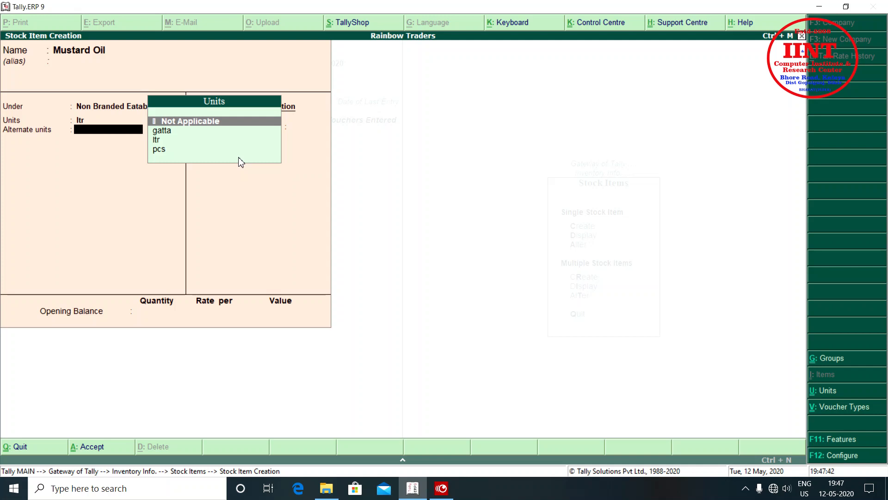
Leave Mustard Oil's alternate unit as Not Applicable and its opening balance empty, and save the item
key(Return)
key(Return)
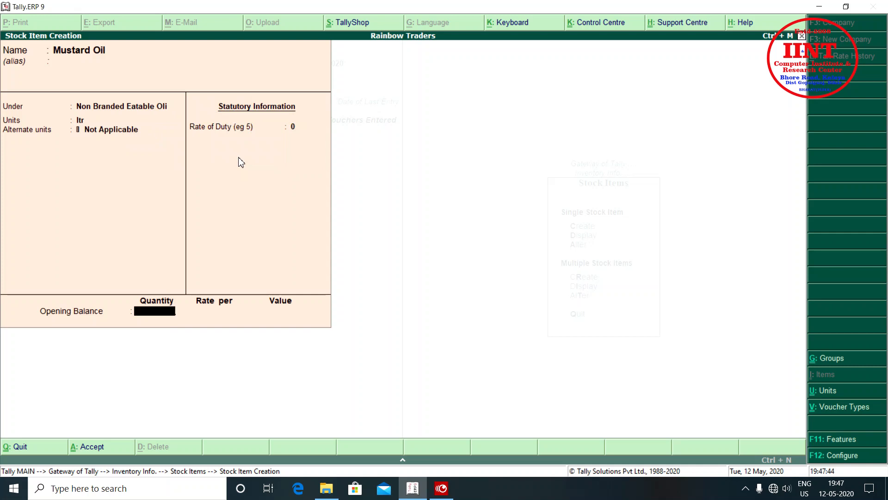
key(Return)
key(Return)
Name the next stock item Coconut Oli
text(Cocnut)
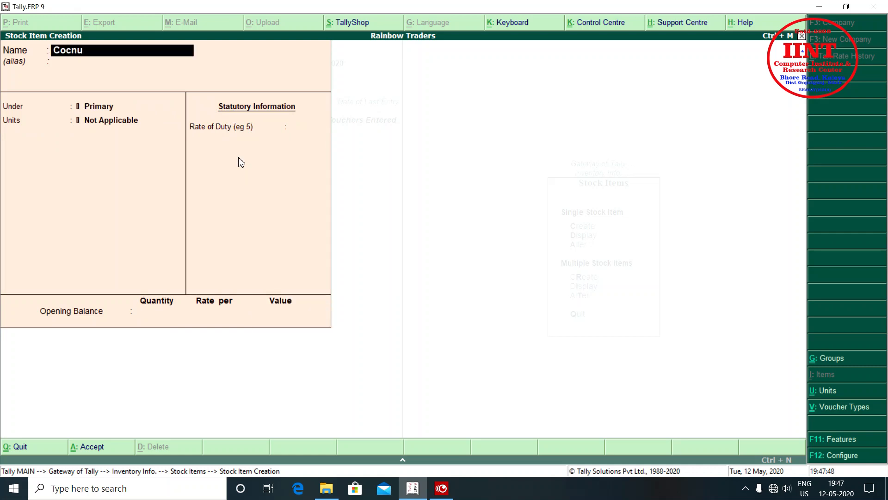
key(BackSpace)
key(BackSpace)
key(BackSpace)
text(onu)
text(t)
text( Ol)
key(Return)
Place Coconut Oli under Non Branded Eatable Oli with ltr as its unit
key(Down)
key(Down)
key(Down)
key(Down)
key(Down)
key(Down)
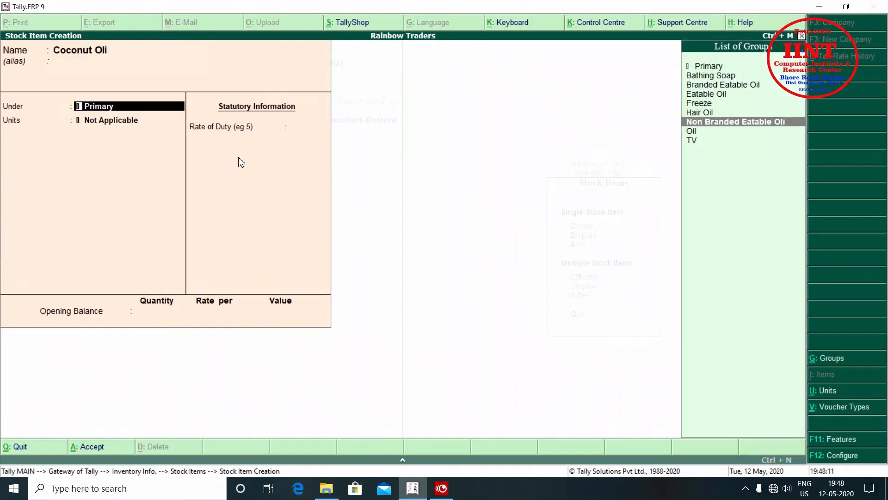
key(Return)
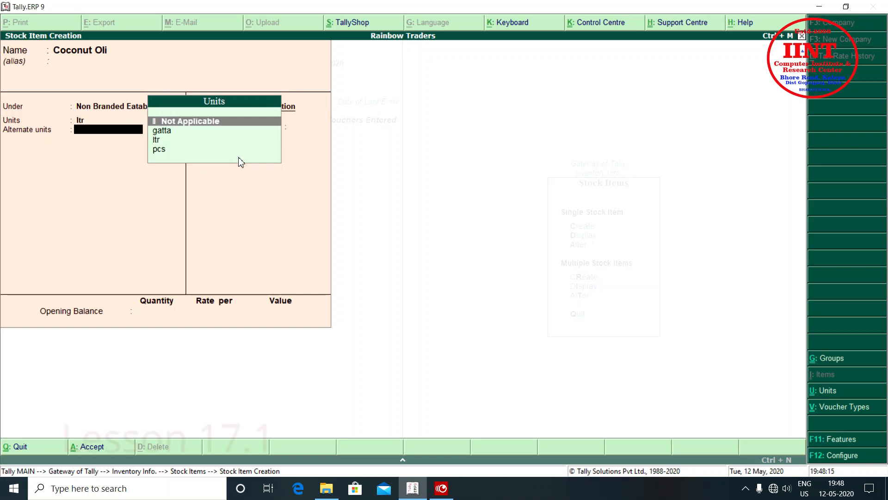
Leave Coconut Oli's alternate unit as Not Applicable and its opening balance empty, and save the item
key(Return)
key(Return)
key(Return)
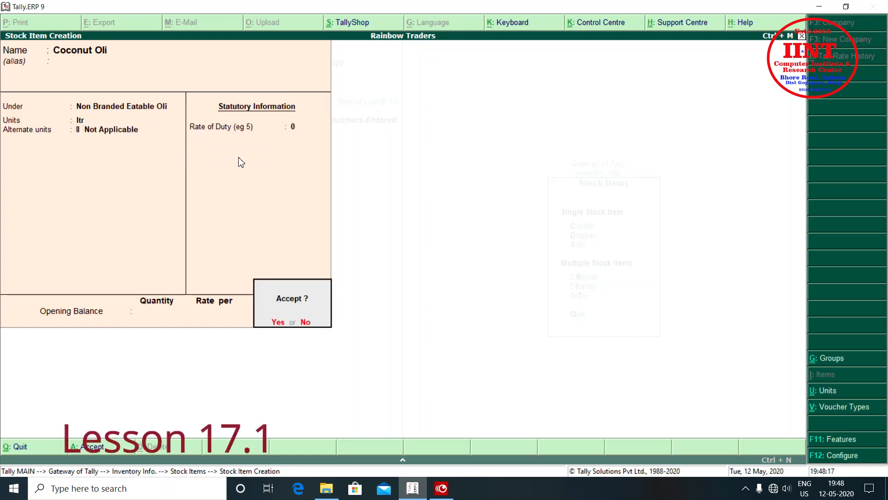
text(y)
Name the next stock item LG Tv 32"
text(Tv)
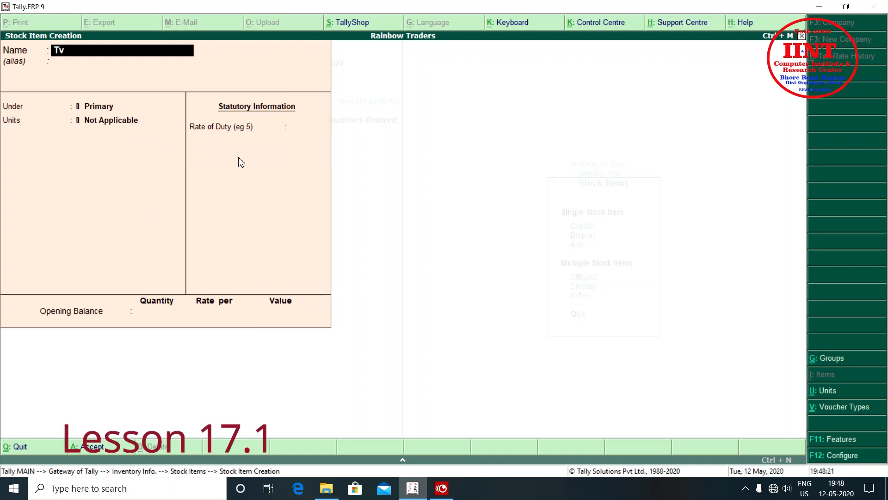
key(BackSpace)
key(BackSpace)
key(BackSpace)
text(LG Tv 32")
key(Return)
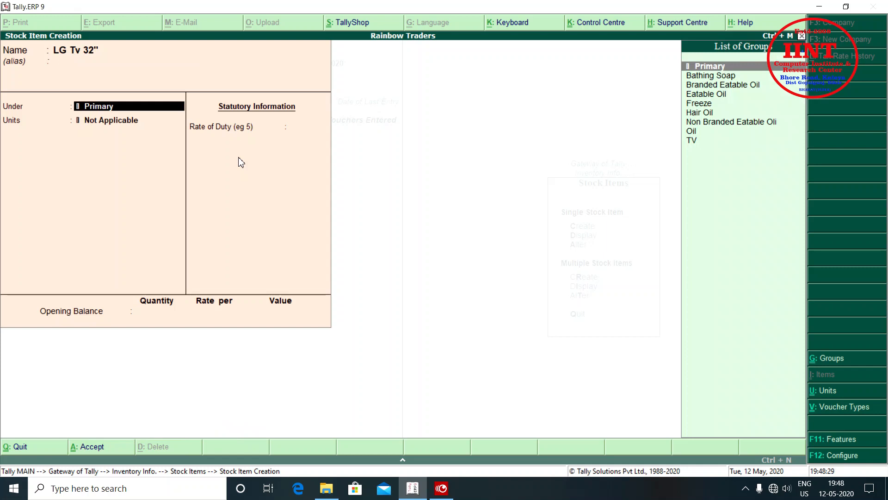
Place the stock item LG Tv 32" under the TV group
key(Down)
key(Down)
key(Down)
key(Down)
key(Down)
key(Down)
key(Down)
key(Down)
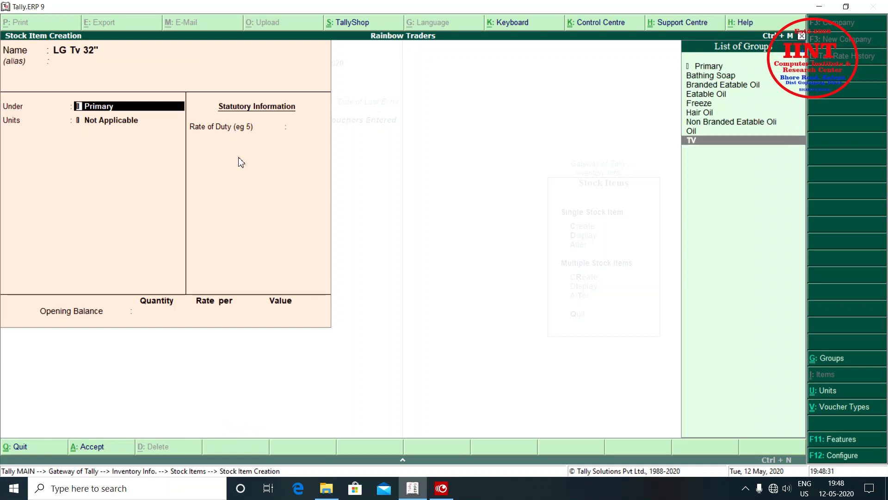
key(Return)
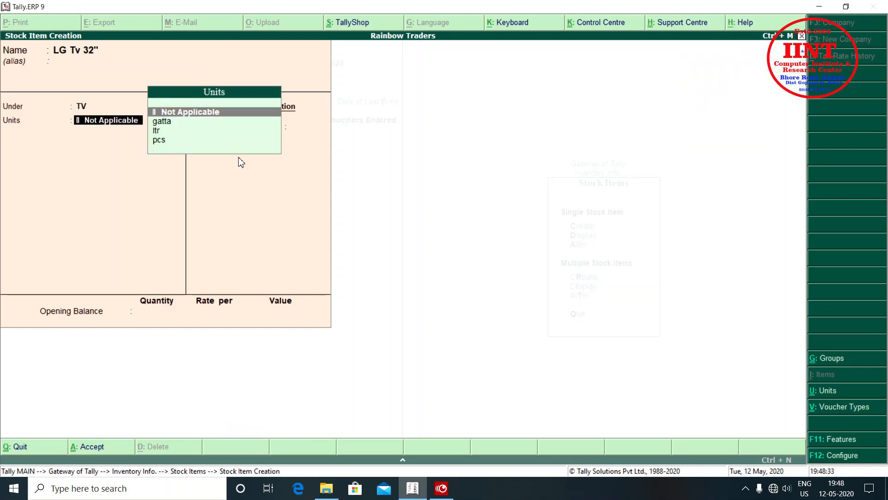
Set LG Tv 32"'s unit to pcs with alternate unit Not Applicable, and save it with an empty opening balance
key(Down)
key(Down)
key(Down)
key(Return)
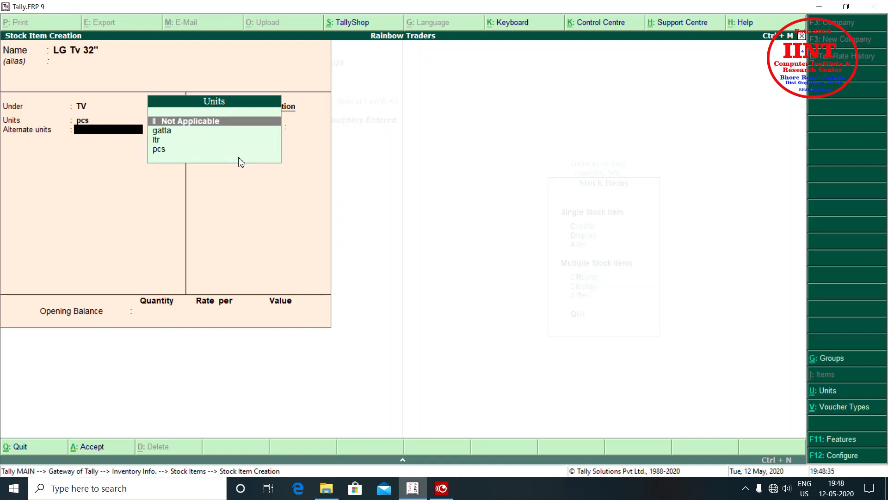
key(Return)
key(Return)
key(Return)
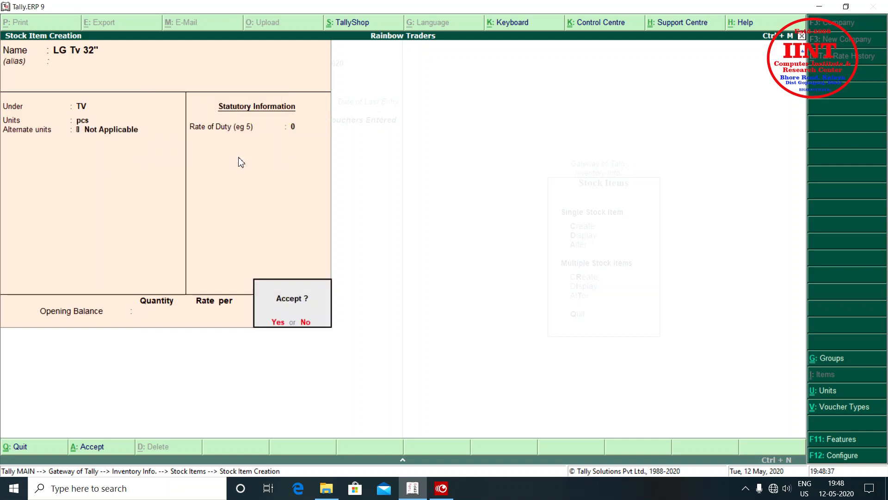
key(Return)
Name the next stock item LG Freeze Single Door and place it under Freeze
text(LG)
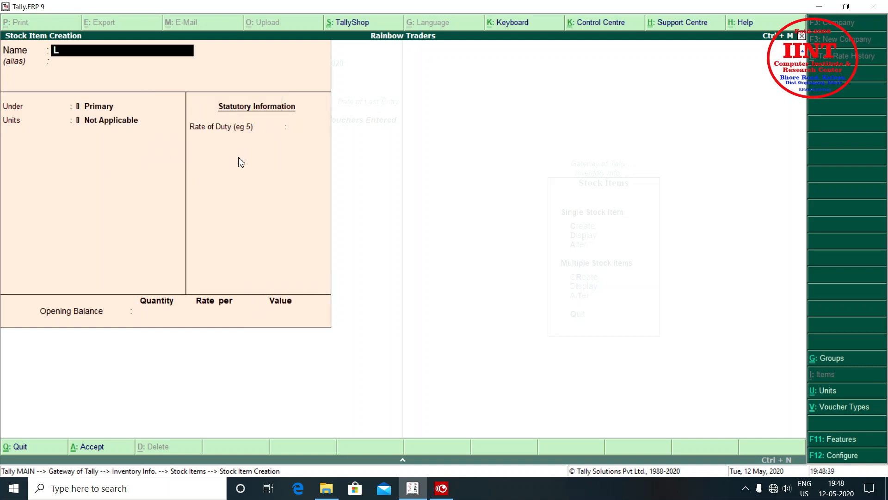
text( Fr)
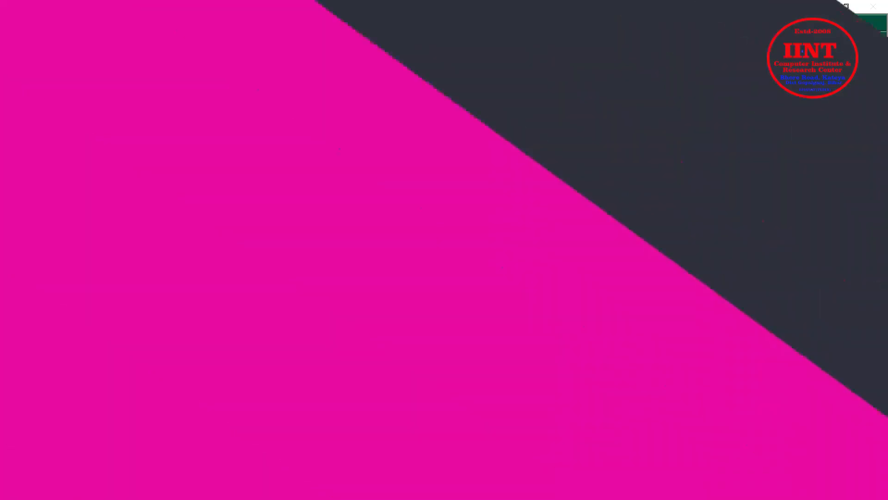
text(eeze Single Door)
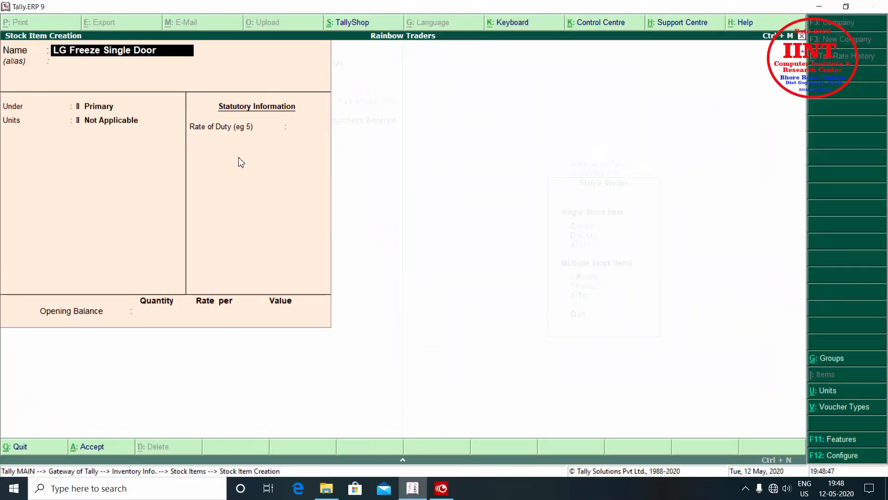
key(Return)
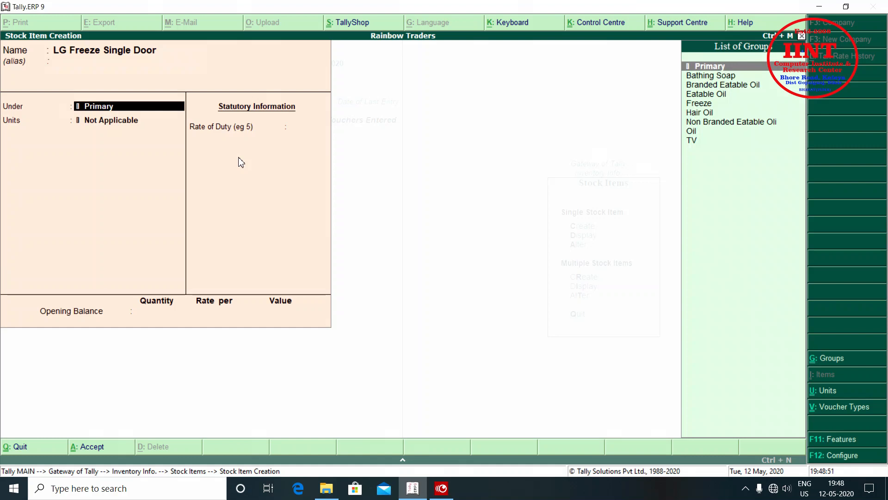
text(Fre)
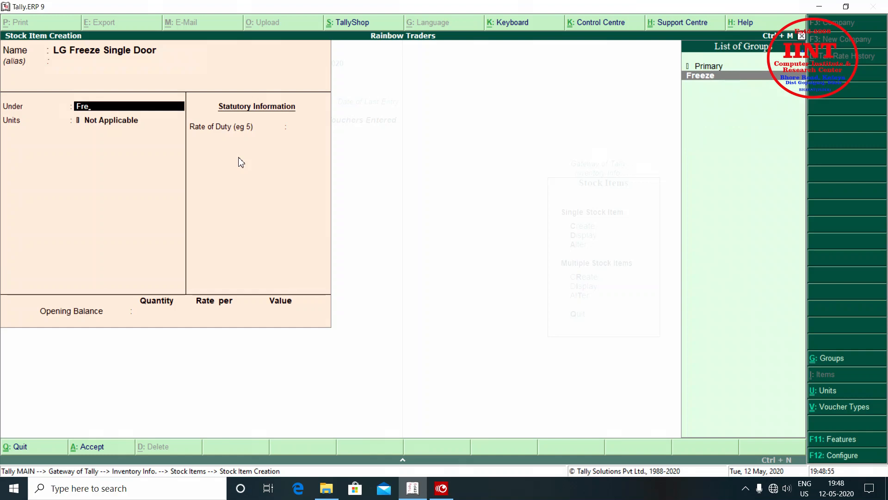
key(Return)
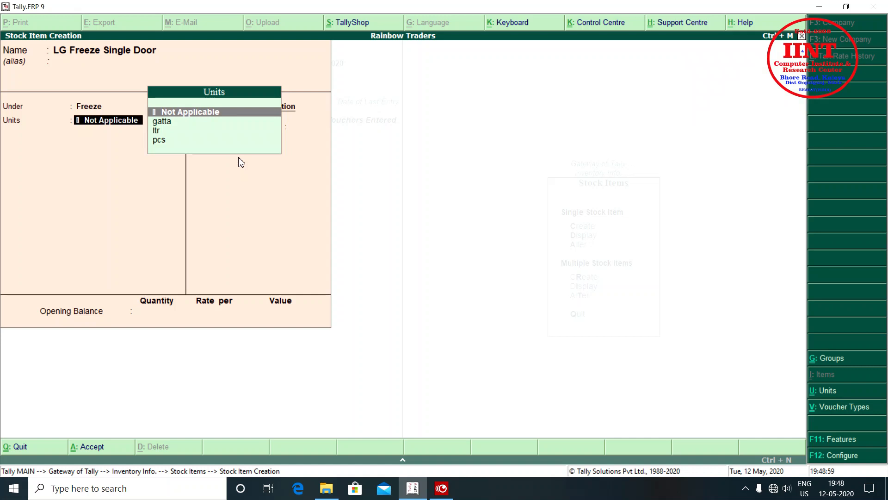
Set LG Freeze Single Door's unit to pcs with alternate unit Not Applicable, and save the item
key(Down)
key(Down)
key(Down)
key(Return)
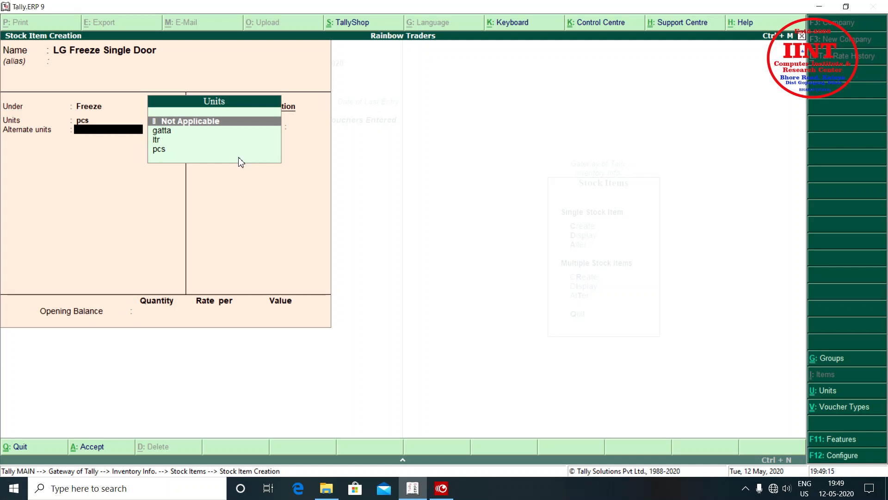
key(Return)
key(Return)
key(Return)
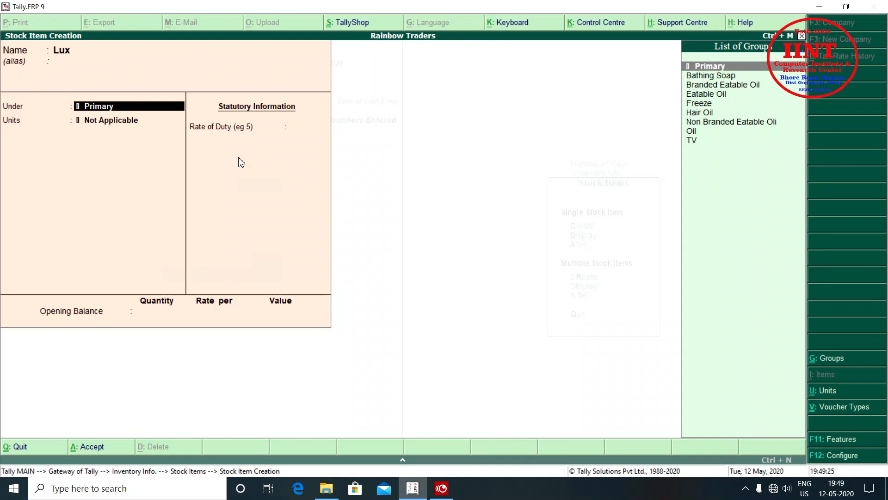
Name the next stock item Lux and place it under Bathing Soap
key(Down)
key(Down)
key(Up)
key(Return)
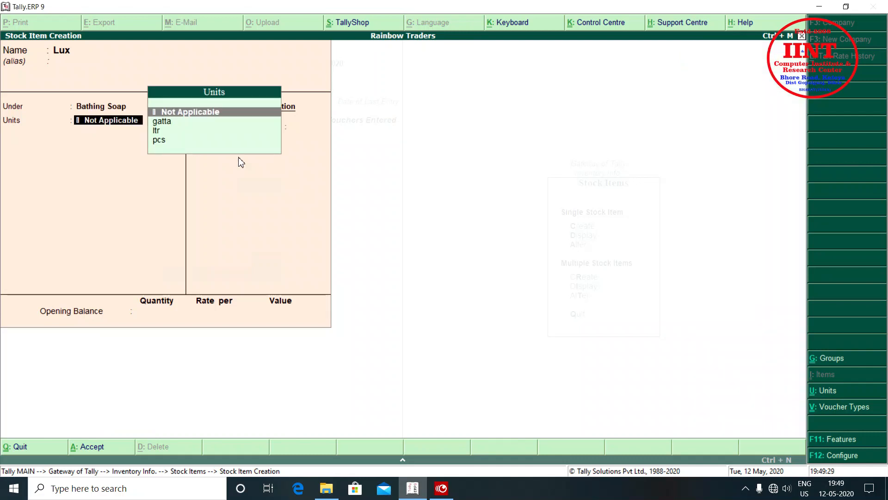
Set Lux's main unit to pcs and its alternate unit to gatta
key(Down)
key(Down)
key(Down)
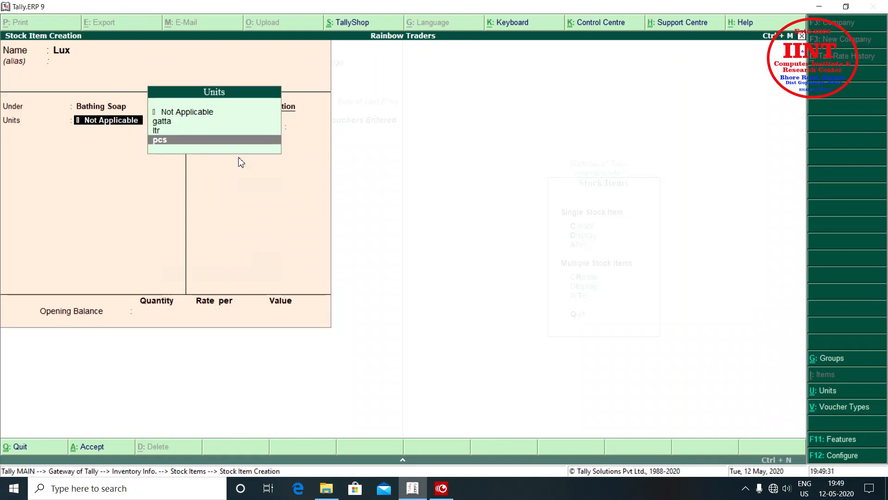
key(Return)
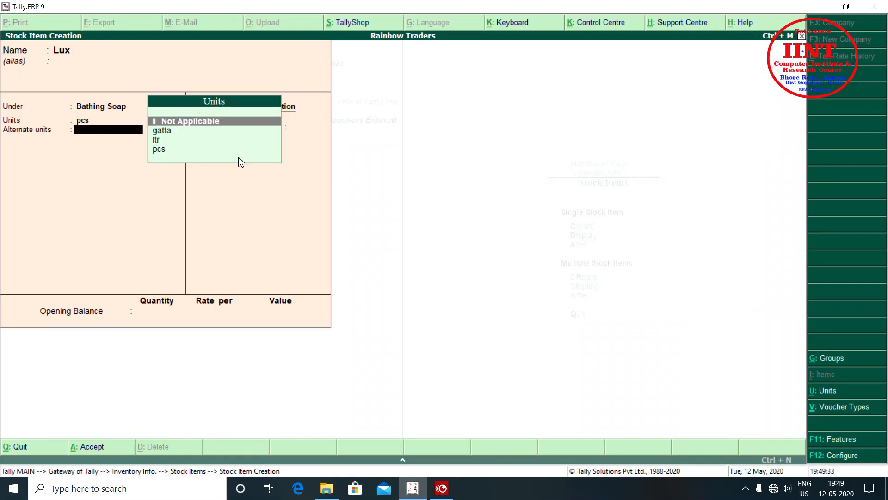
key(Down)
key(Down)
key(Up)
key(Return)
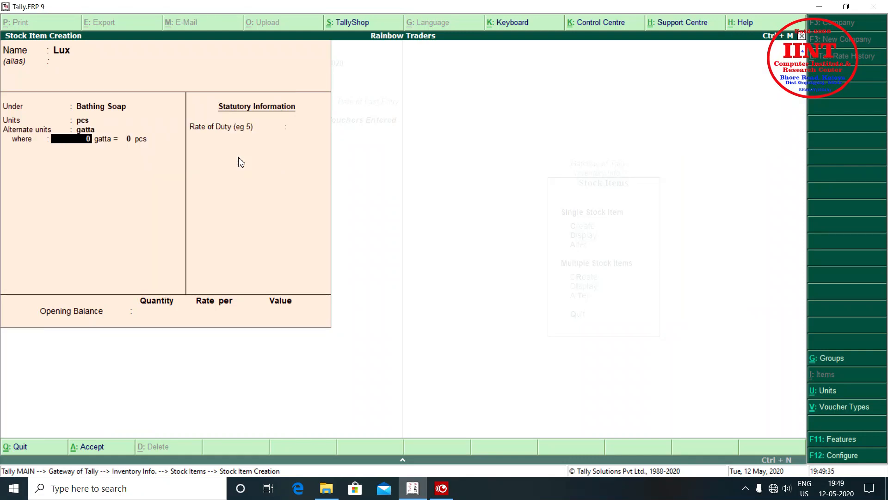
Set Lux's unit conversion to 1 gatta = 50 pcs and save the item
text(1)
key(Return)
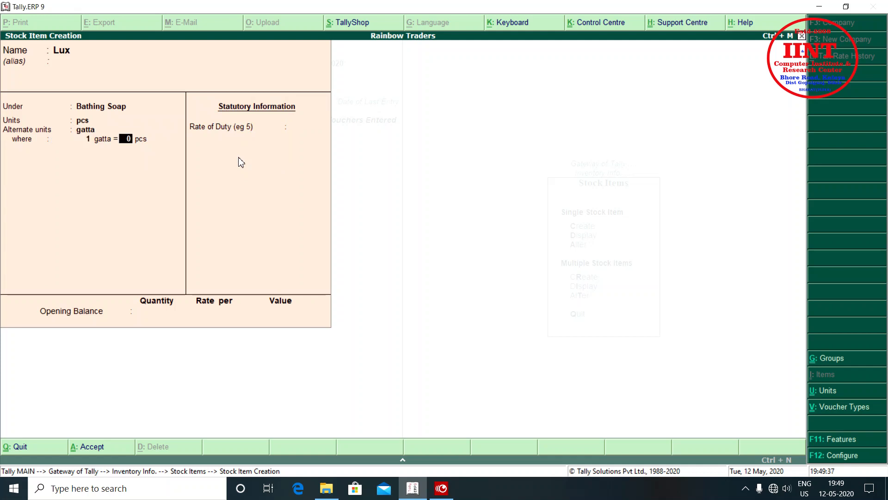
text(50)
key(Return)
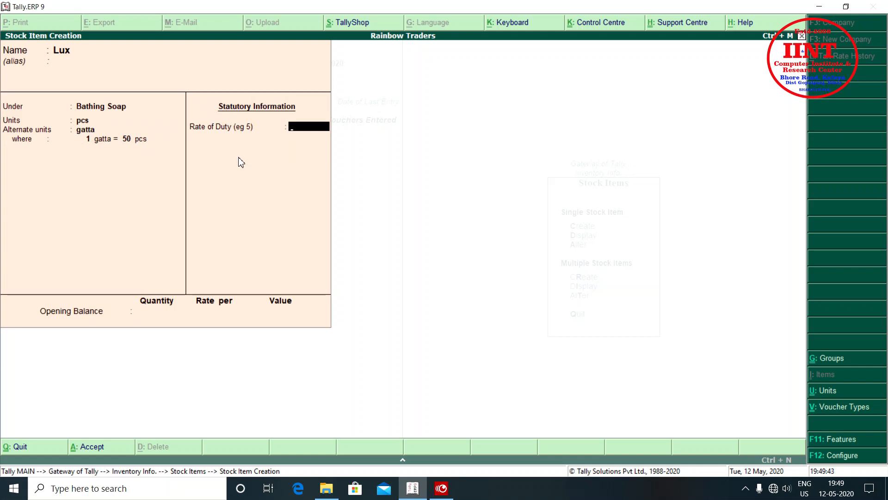
key(ctrl+a)
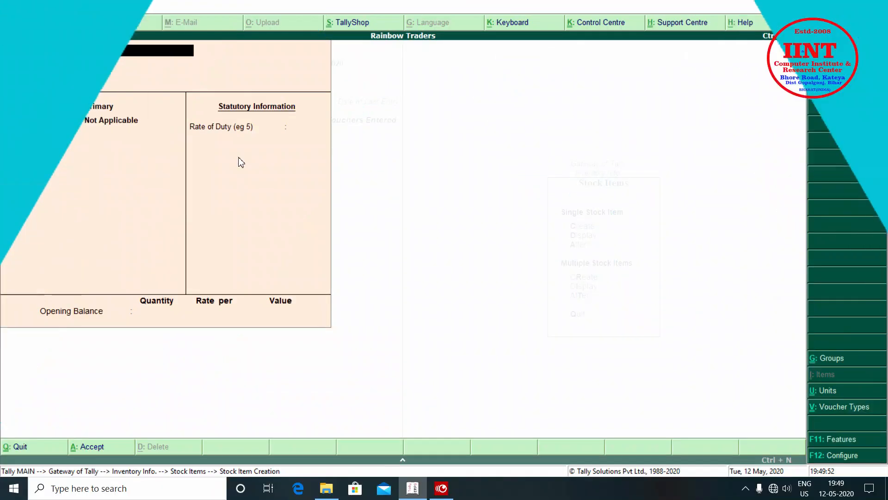
Name the next stock item Liril and place it under Bathing Soap
text(il)
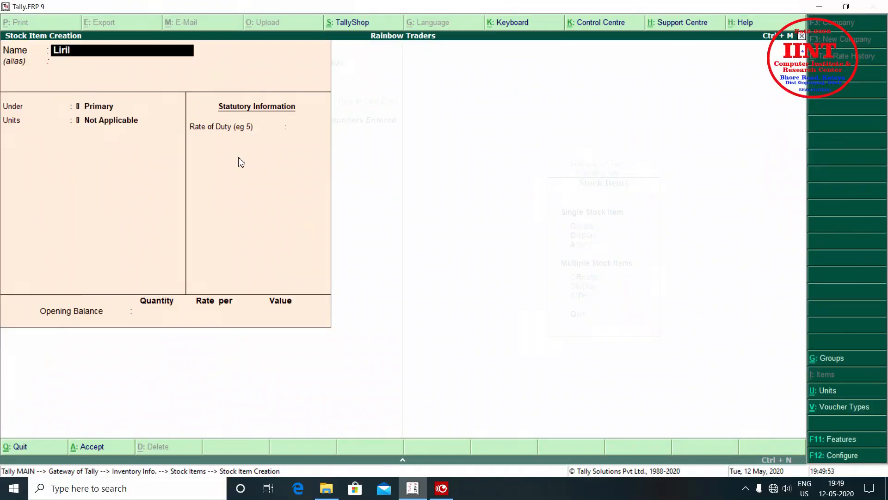
key(Return)
key(Return)
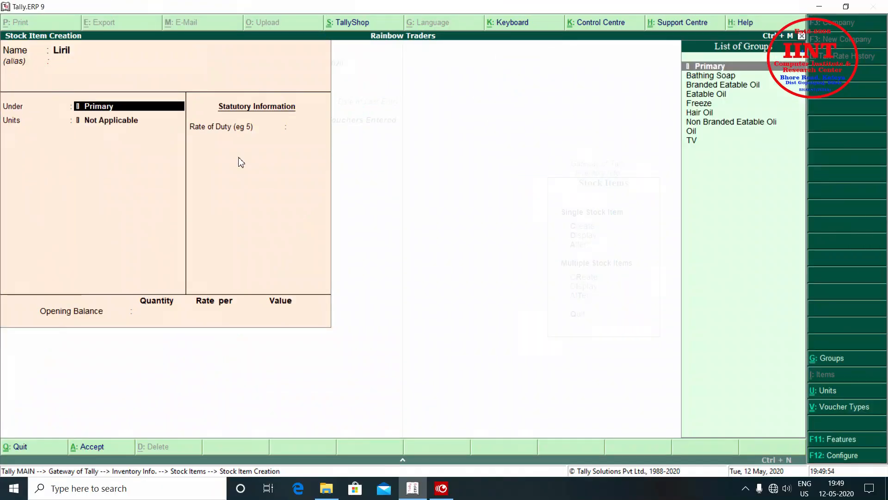
key(Down)
key(Return)
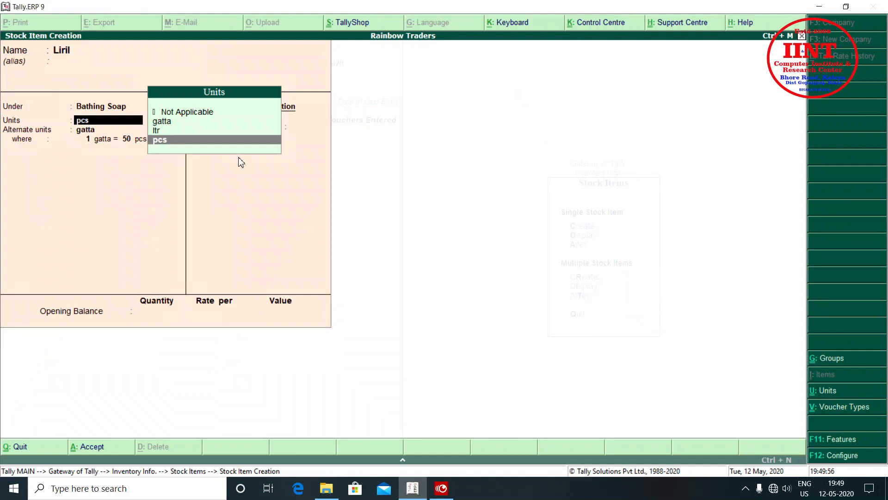
Accept pcs with alternate unit gatta at 1 gatta = 50 pcs for Liril and save the item
key(Return)
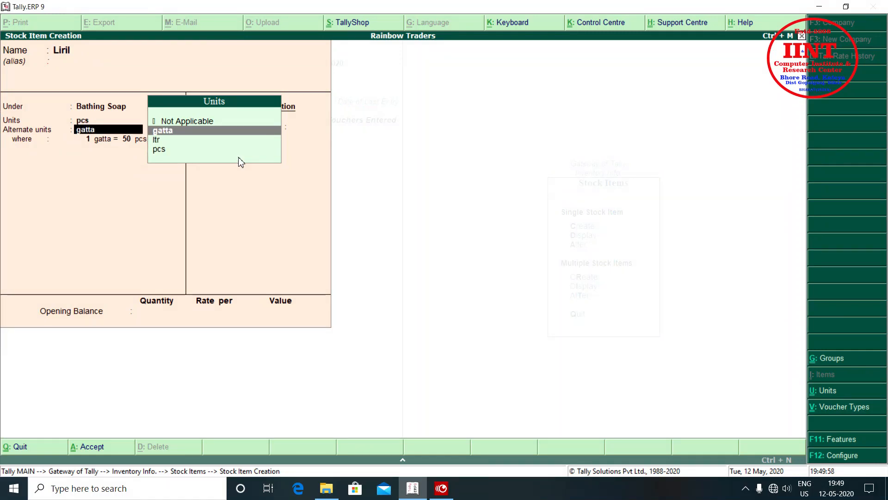
key(Return)
key(Return)
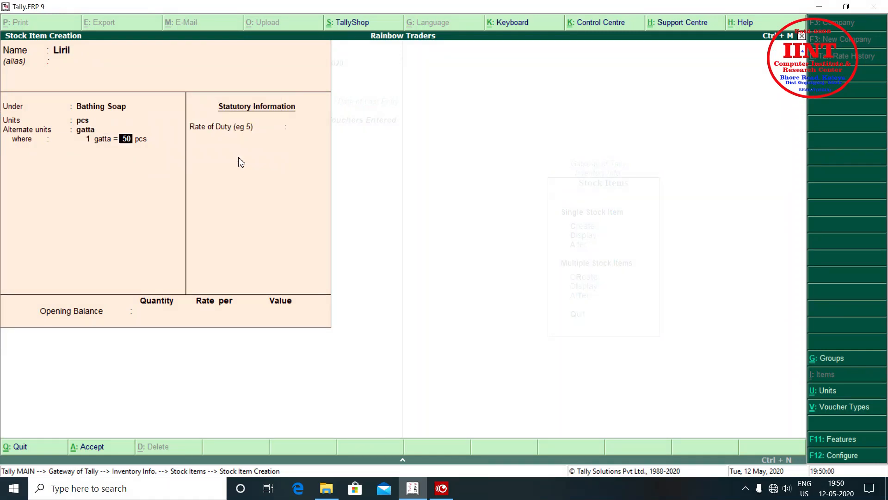
key(Return)
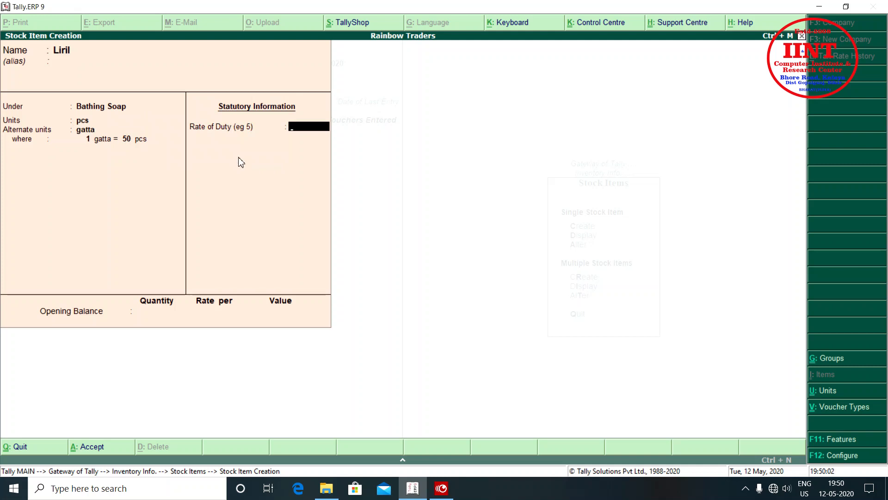
key(ctrl+a)
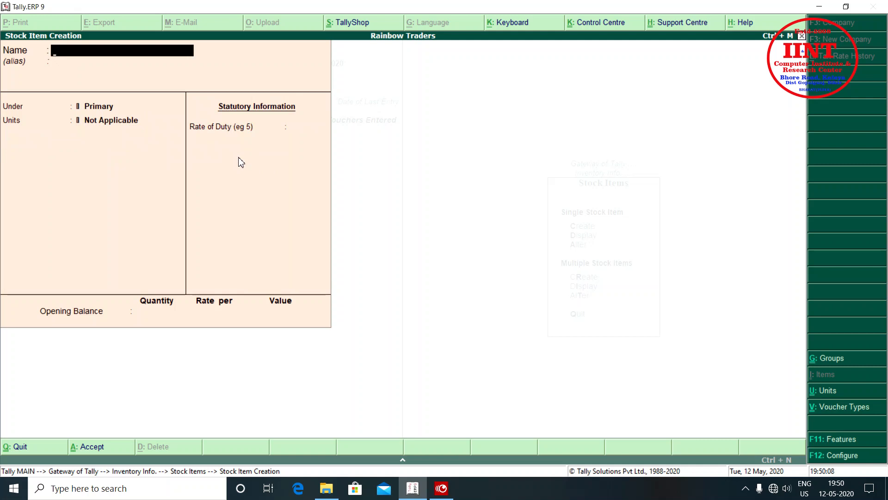
Leave stock item creation and open the list for displaying a single stock group
key(Escape)
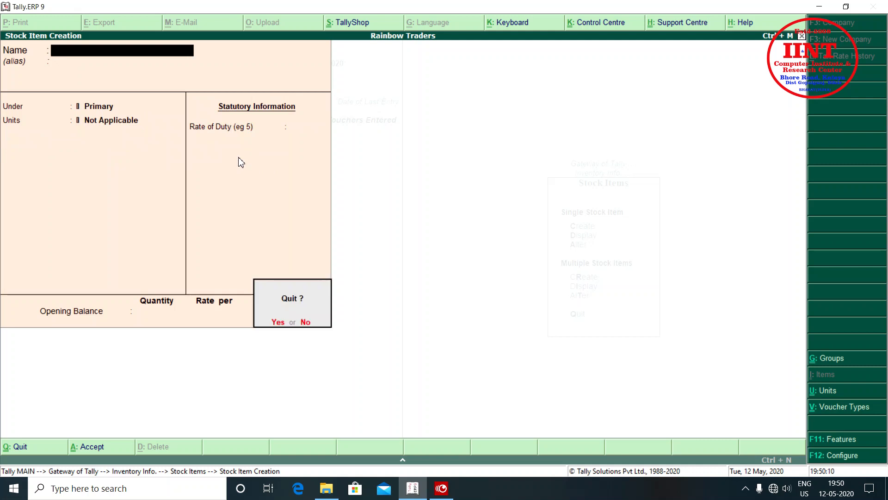
key(Return)
key(Escape)
key(Up)
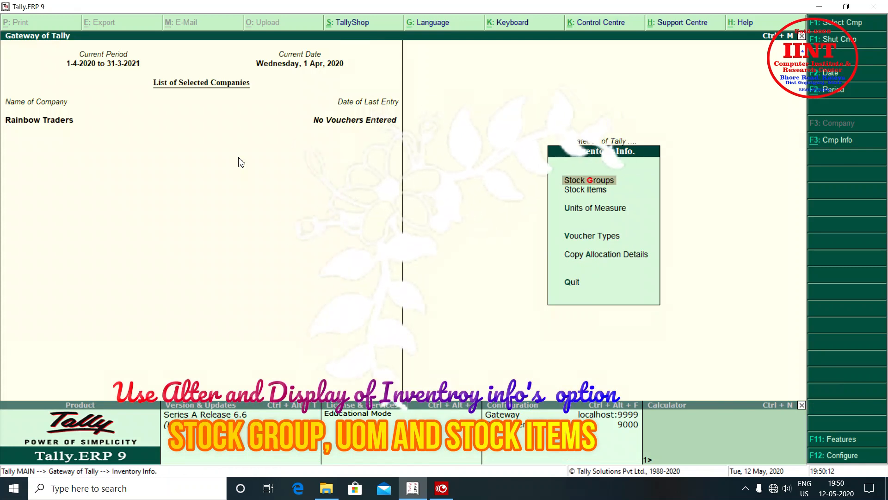
key(Return)
key(Down)
key(Return)
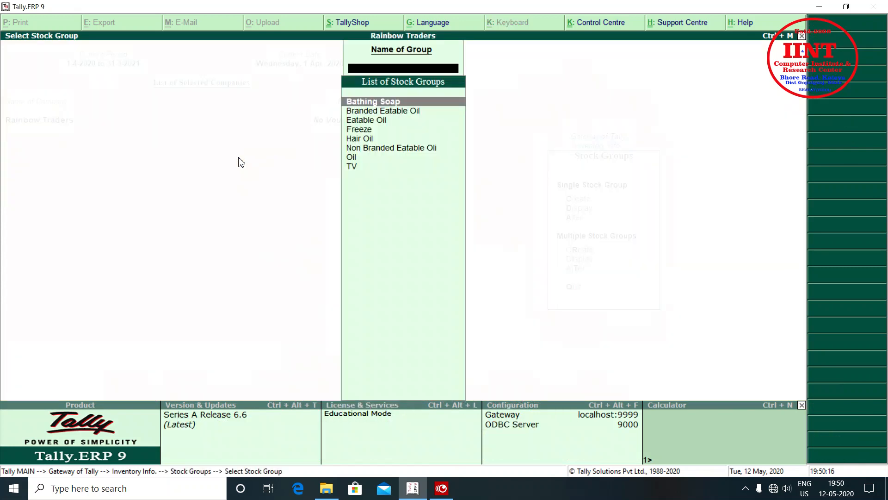
Leave the stock group list and open the list of units of measure for display
key(Escape)
key(Escape)
key(Down)
key(Down)
key(Return)
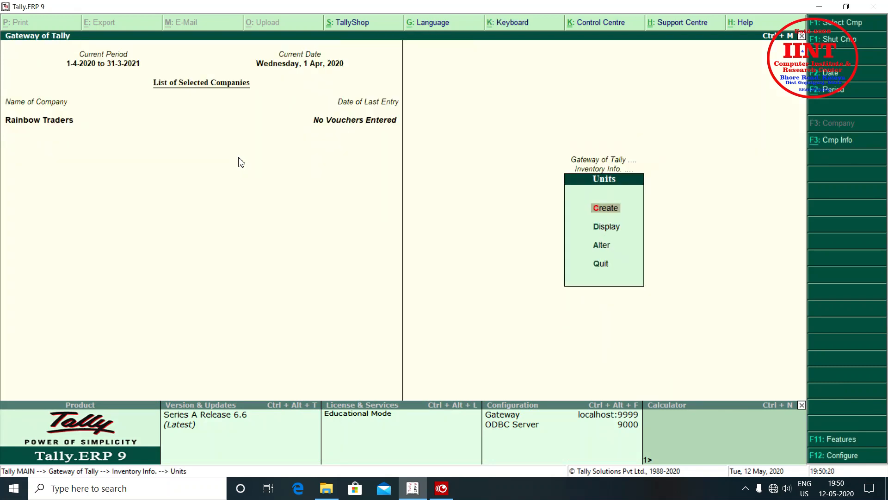
key(Down)
key(Return)
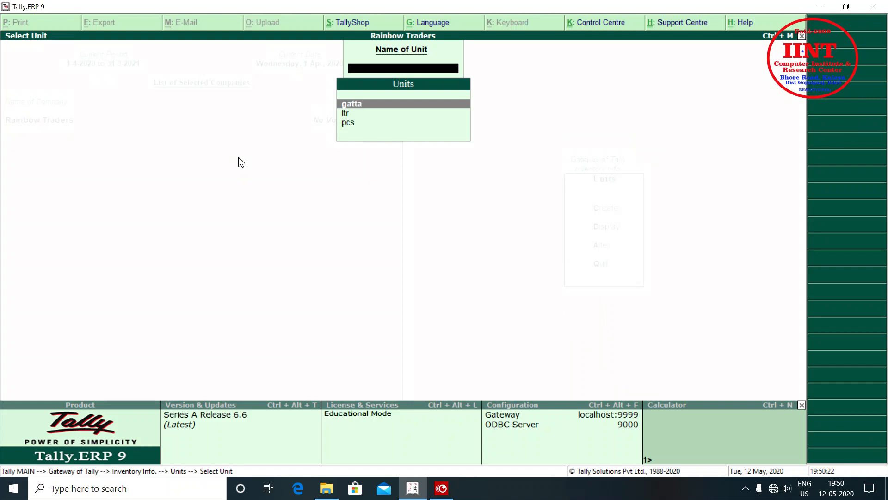
Close the unit list and open the list for altering a single stock item
key(Escape)
key(Escape)
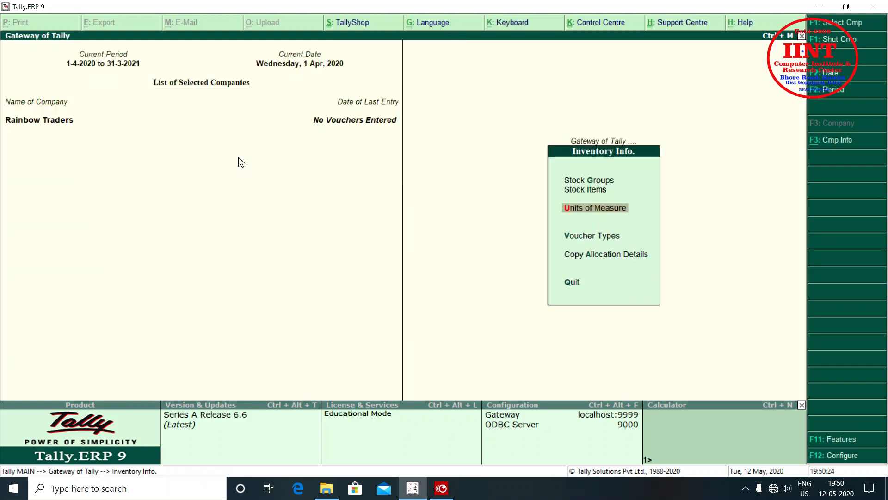
key(Up)
key(Return)
key(Down)
key(Down)
key(Return)
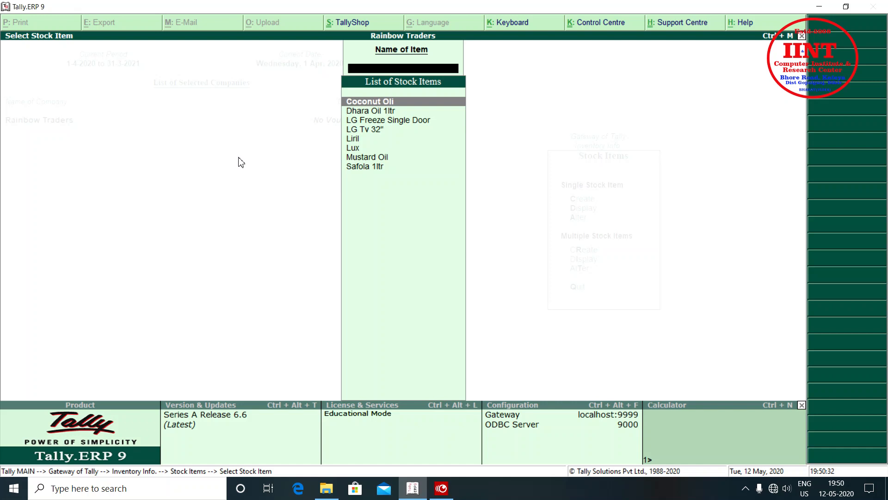
Leave the stock item list, glance at the stock group options and bring up the units of measure display list again
key(Escape)
key(Escape)
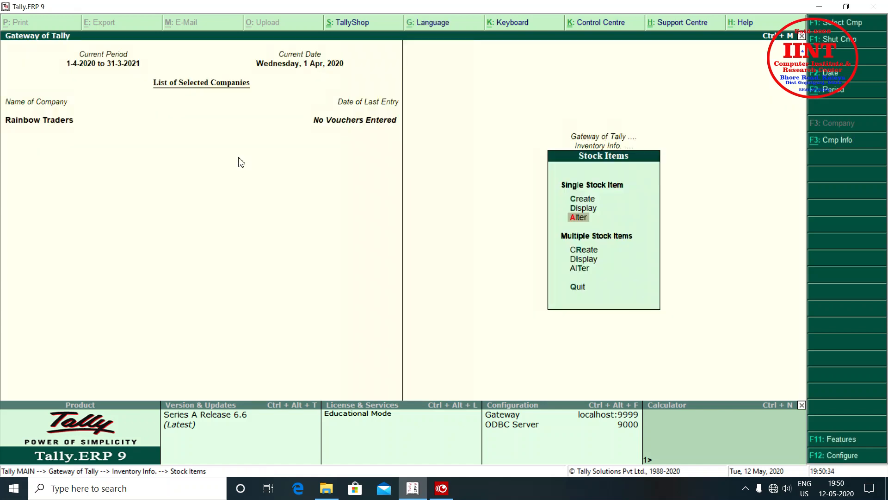
key(Up)
key(Return)
key(Escape)
key(Down)
key(Down)
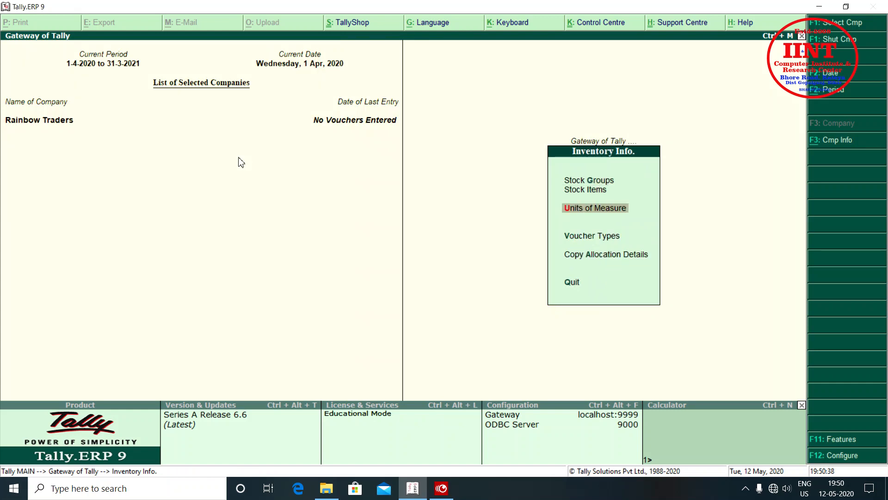
key(Return)
key(Down)
key(Return)
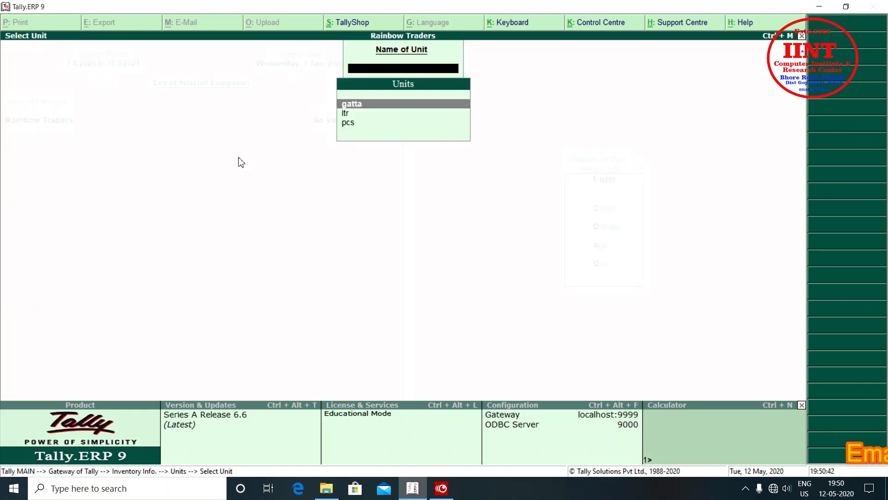
Leave the inventory masters, return to the Gateway of Tally and open accounting voucher entry
key(Escape)
key(Escape)
key(Escape)
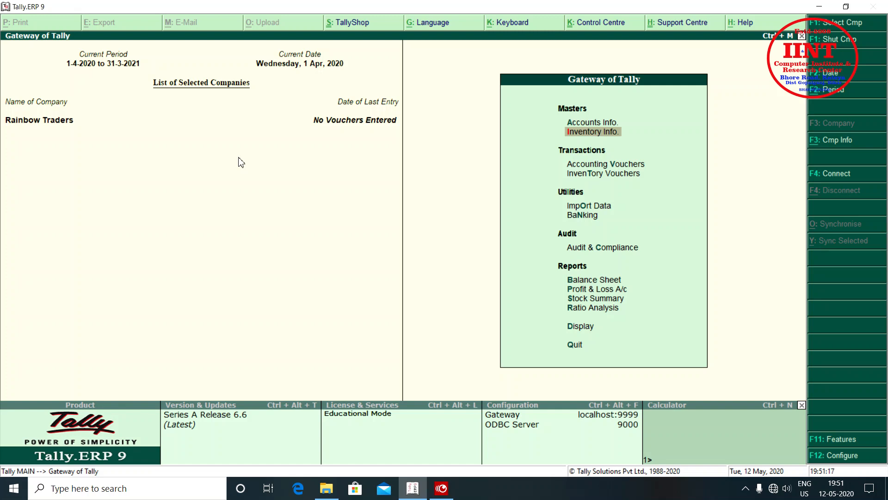
key(Down)
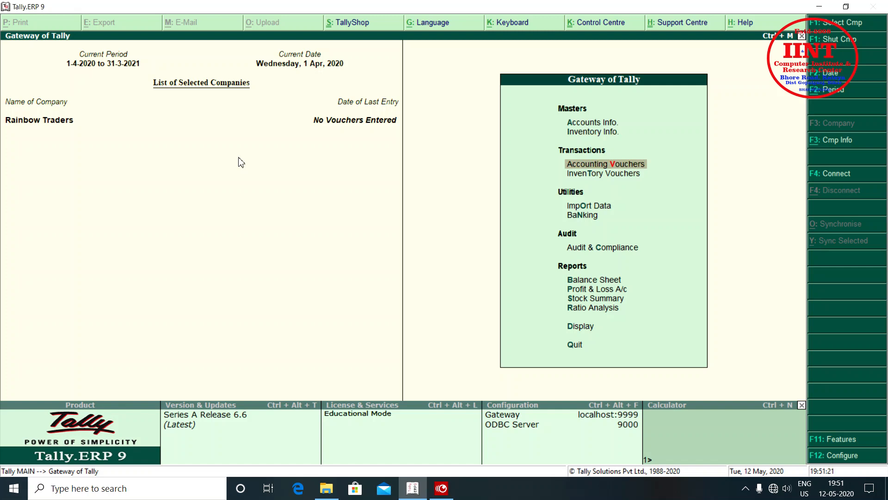
key(Return)
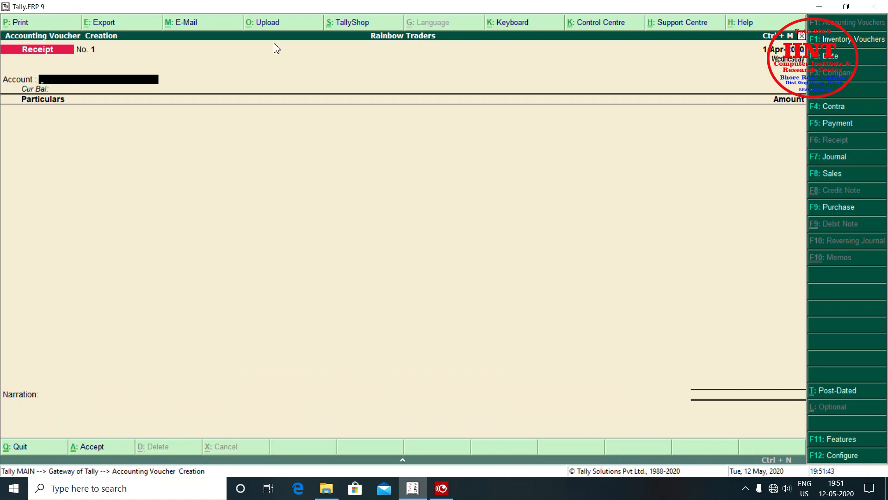
Record receipt voucher 1 with Cash as the account and Capital Account for 15,00,000, and save it
click(440, 494)
text(Cash)
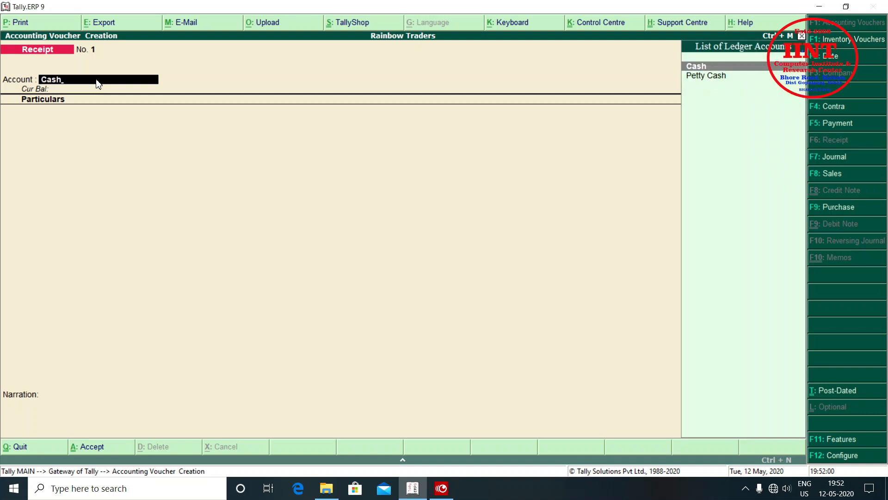
key(Return)
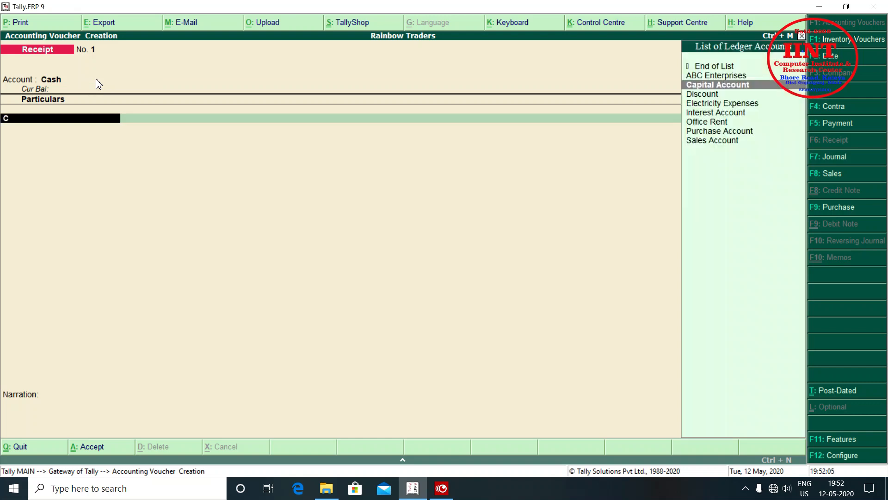
text(Capi)
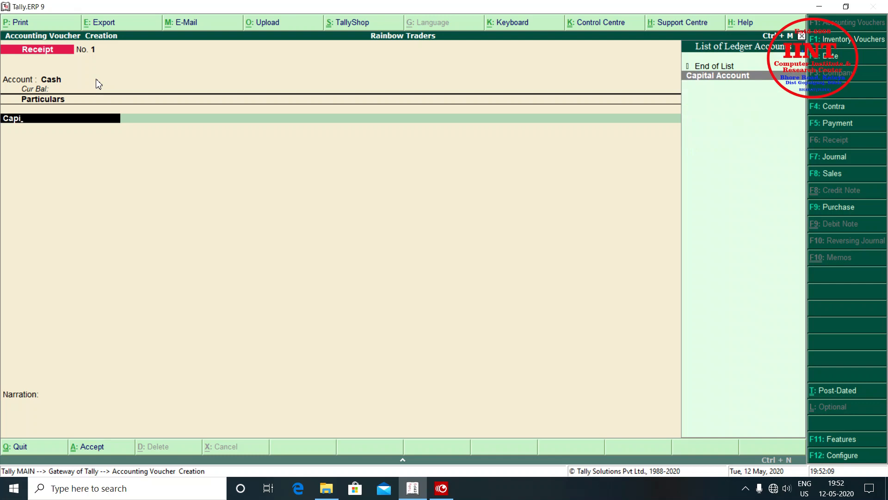
key(Return)
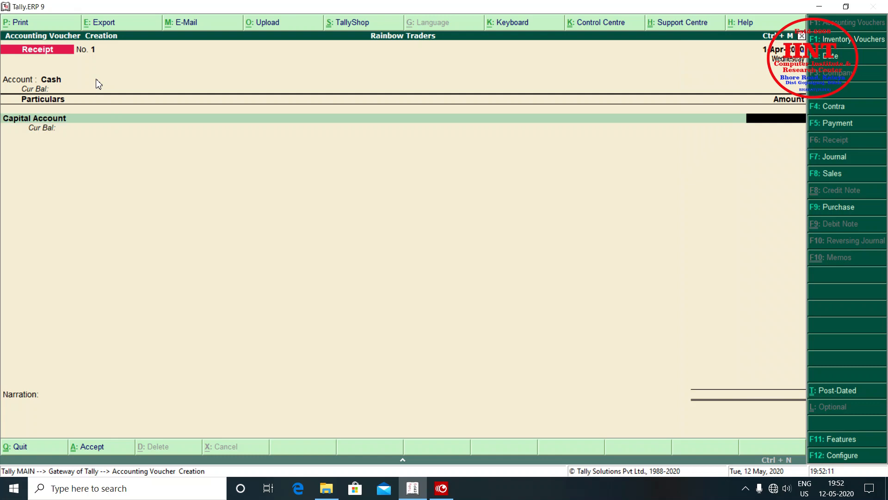
text(1500000)
key(Return)
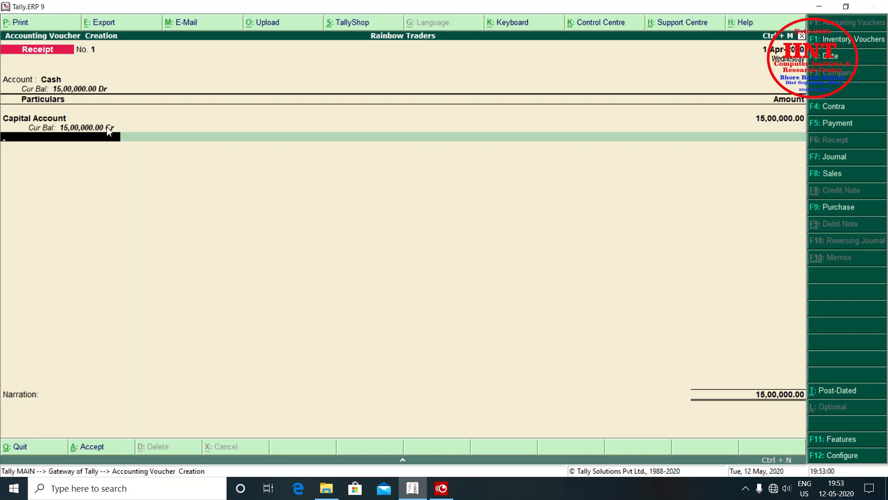
key(ctrl+a)
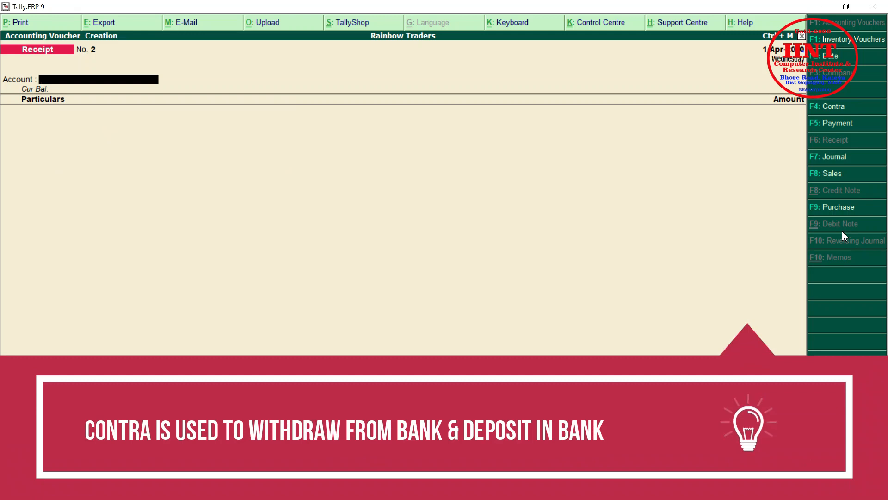
Start contra voucher 1 with SBI Account as the account and a Cash line of 1,00,000
key(F4)
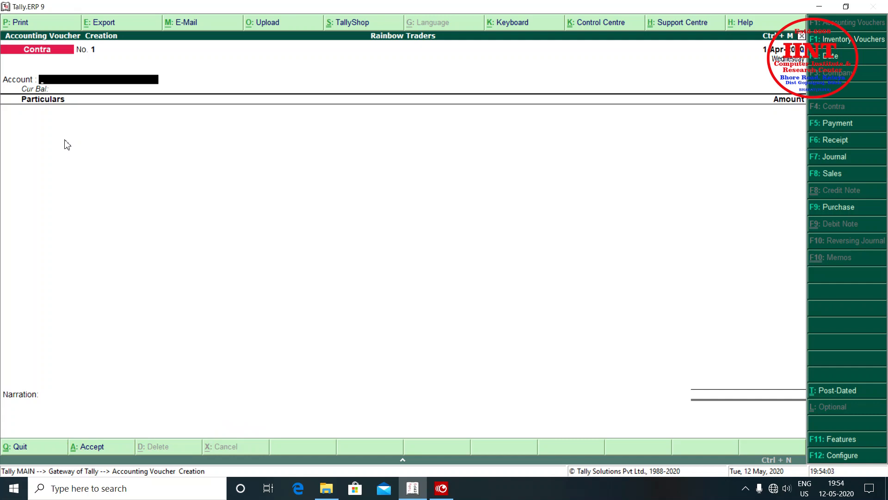
text(Sbi)
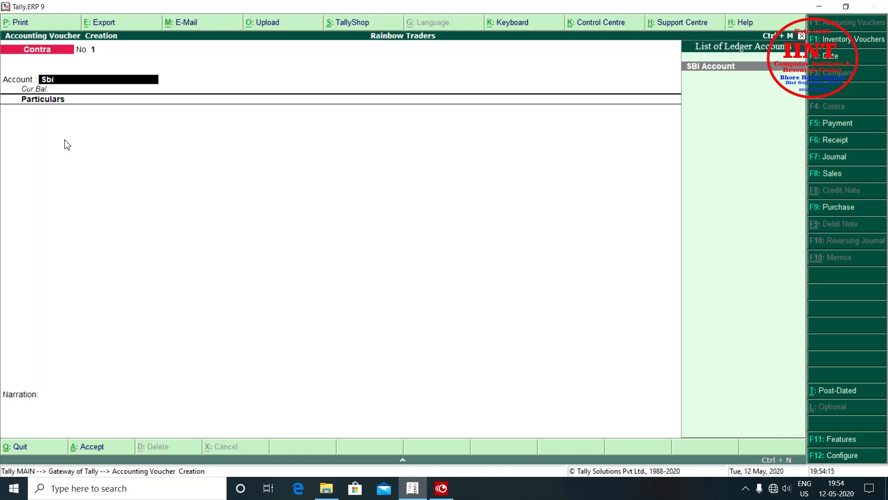
key(Return)
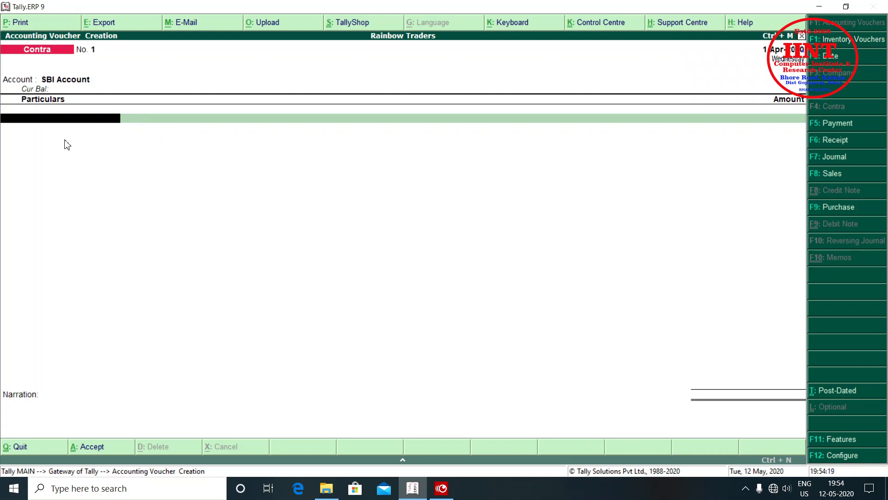
text(Cash)
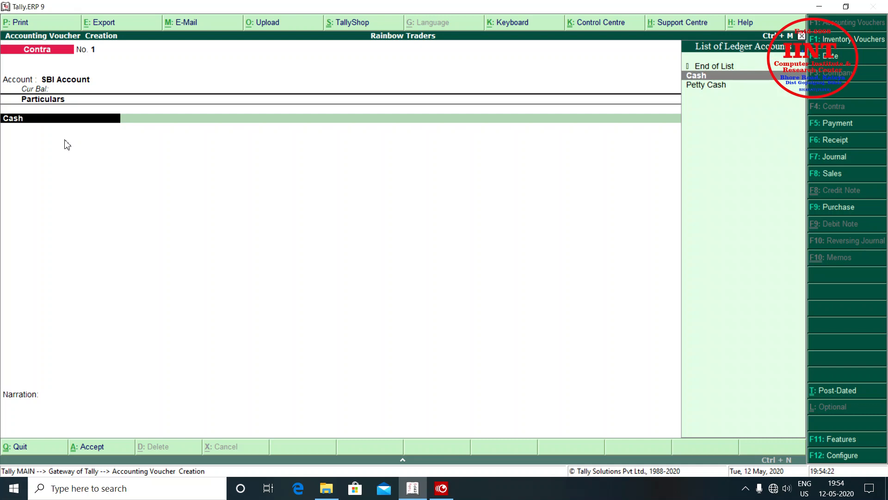
key(Return)
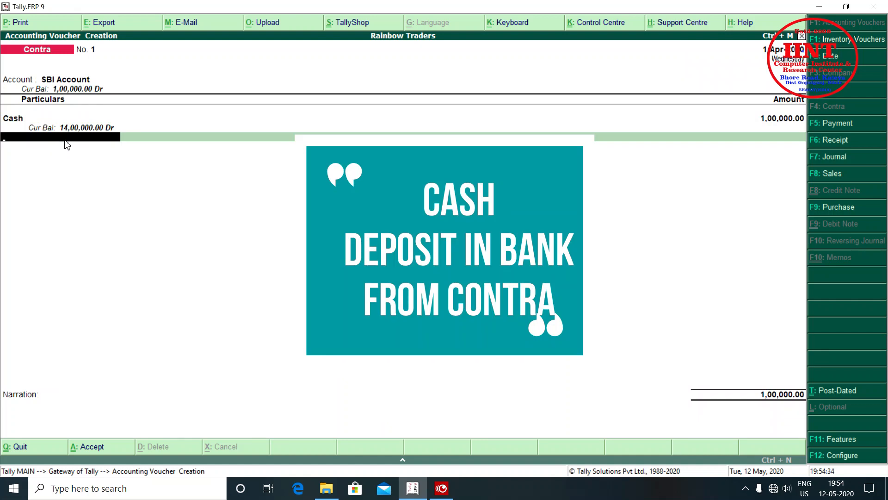
Allocate the 1,00,000 SBI deposit as Cash with 50 notes of 2000, and save the contra voucher
key(Return)
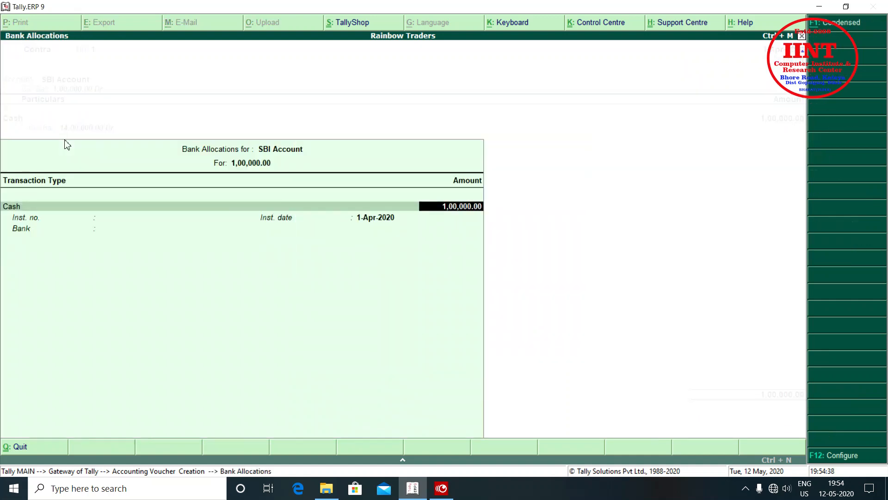
key(Return)
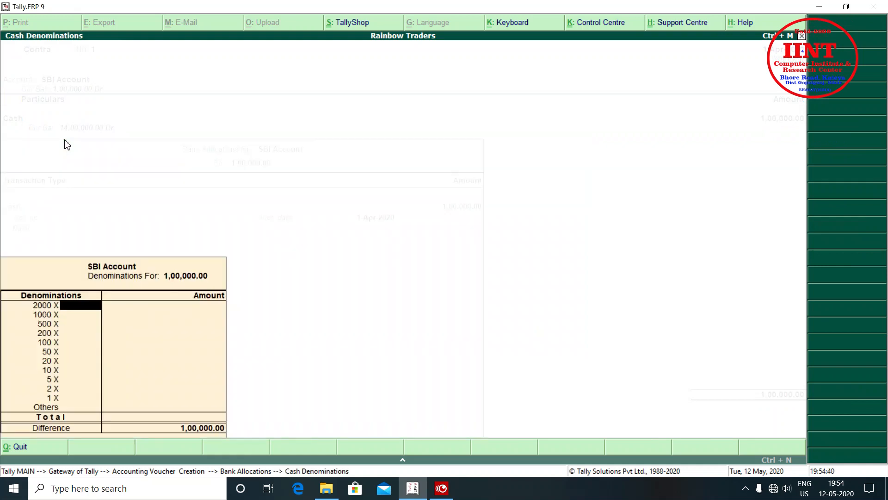
text(50)
key(Return)
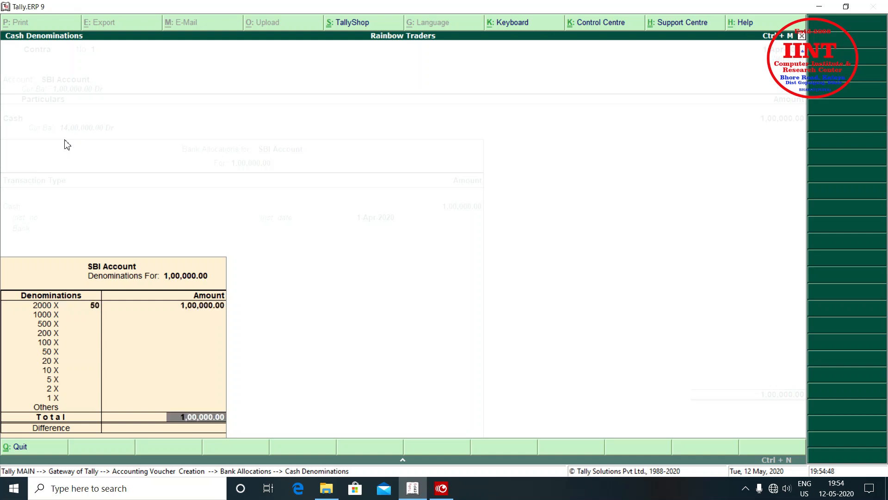
key(Return)
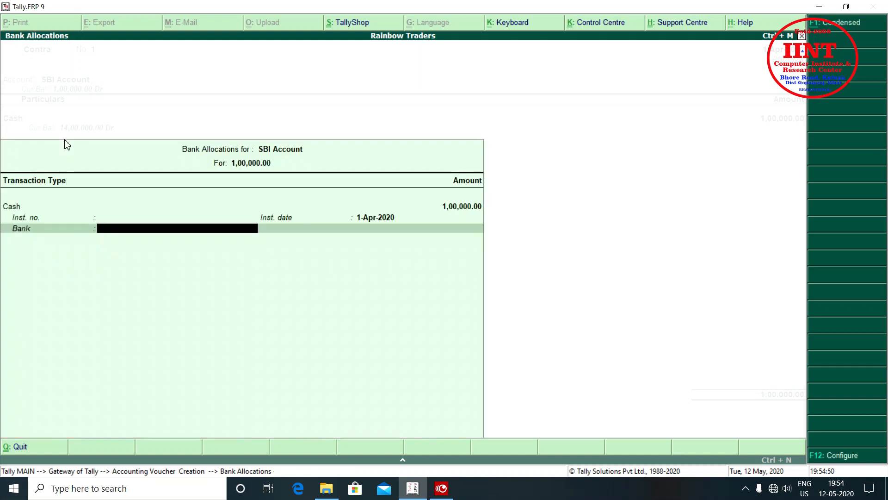
key(Return)
key(Return)
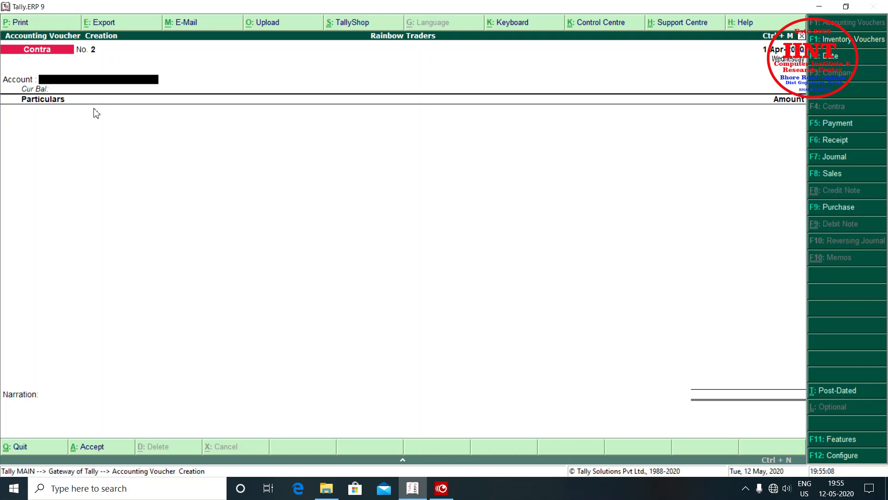
Enter contra voucher 2 with Cash as the account and SBI Account for 4,000
text(Cash)
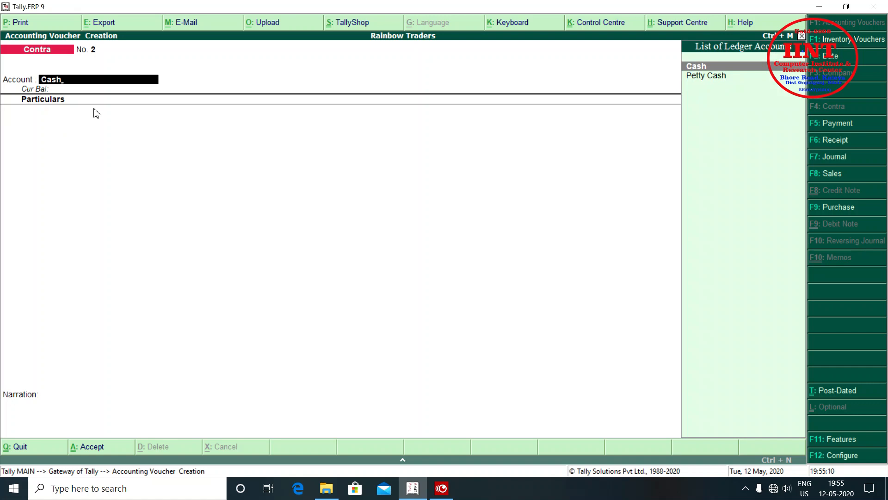
key(Return)
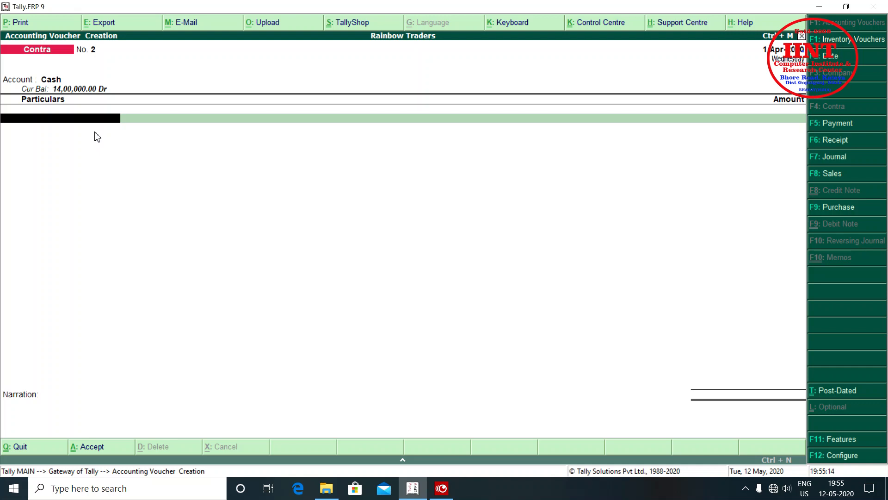
text(Sbi)
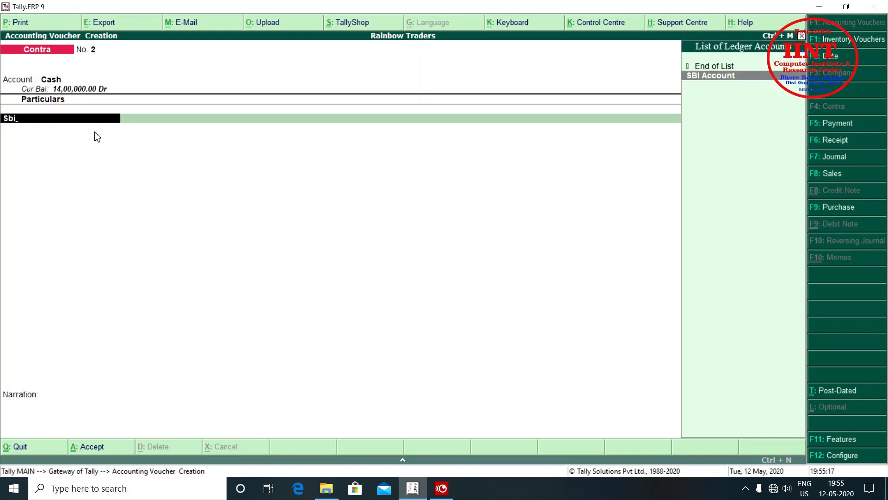
key(Return)
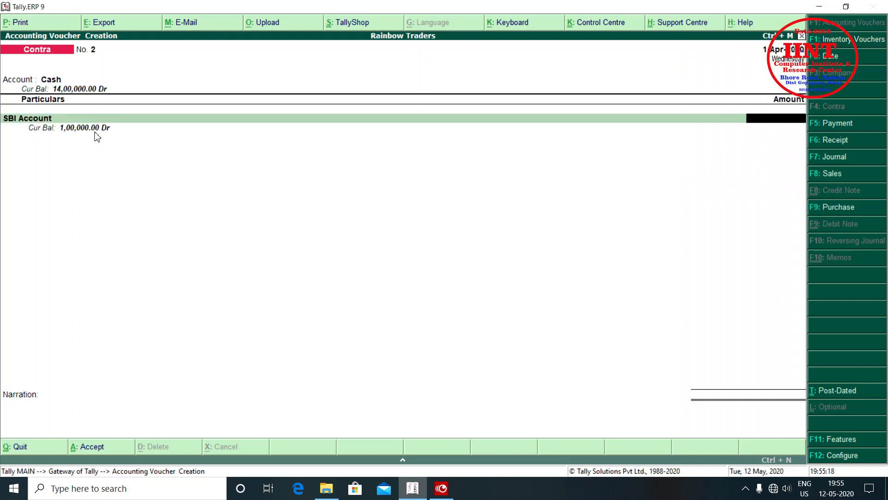
text(4000)
key(Return)
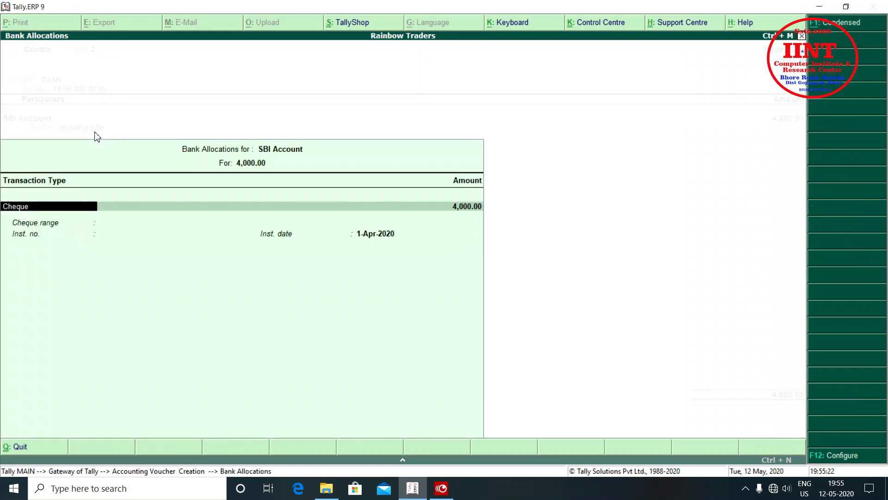
Allocate the 4,000 SBI withdrawal as Cheque with range Not Applicable, instrument number 45122 and date 1-Apr-2020
key(Return)
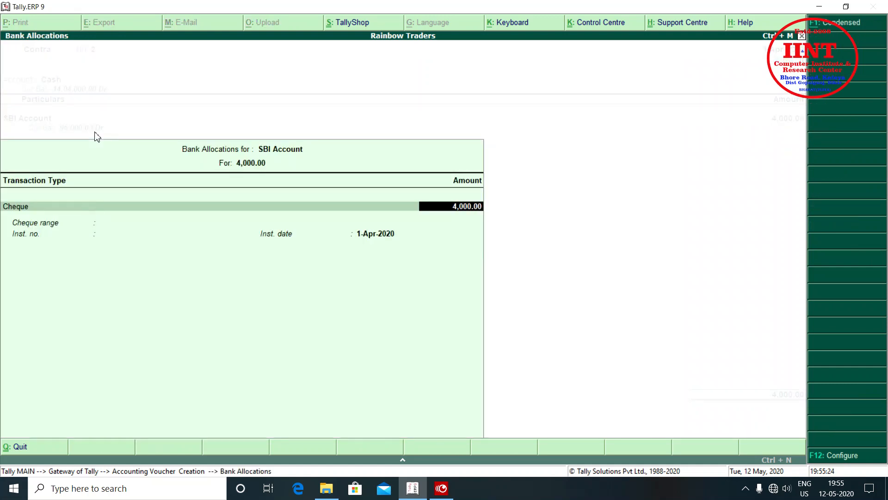
key(Return)
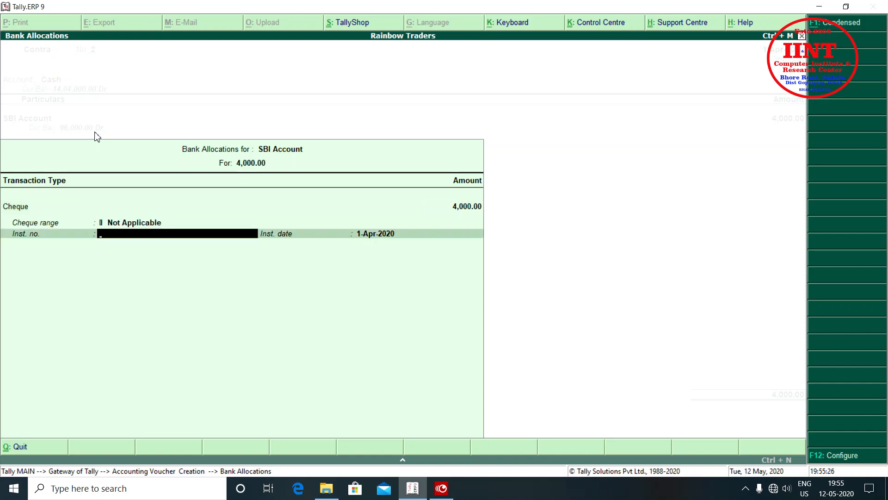
text(45122)
key(Return)
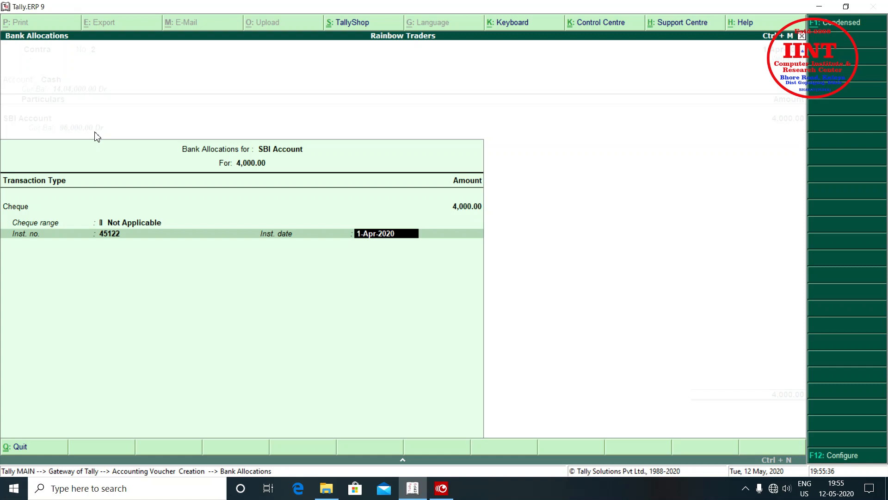
key(Return)
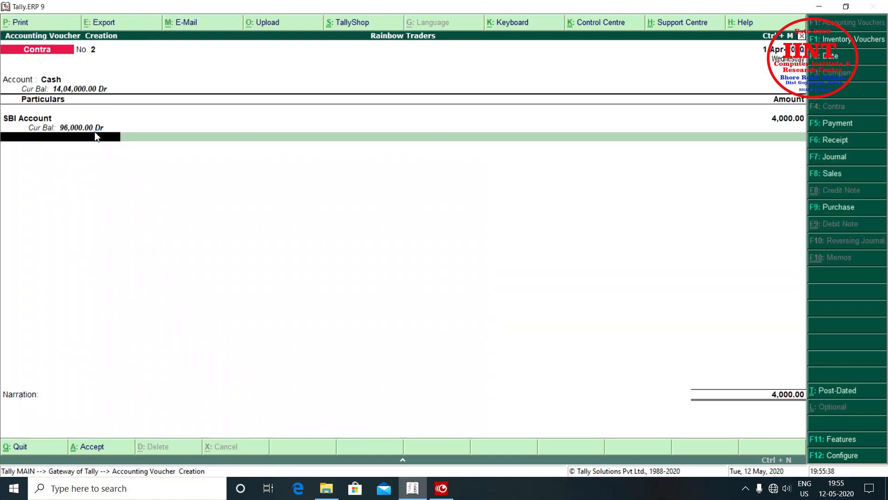
Save contra voucher 2, and record contra voucher 3 with Petty Cash as the account and Cash for 5,000
key(ctrl+a)
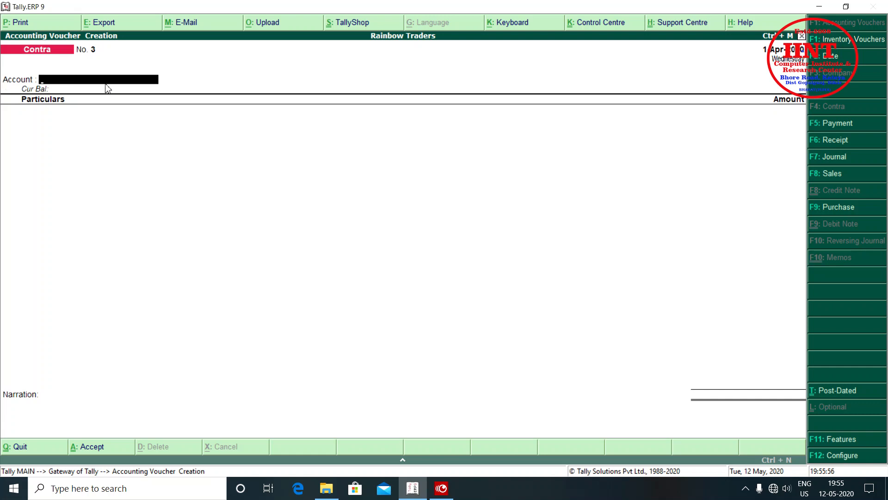
text(P)
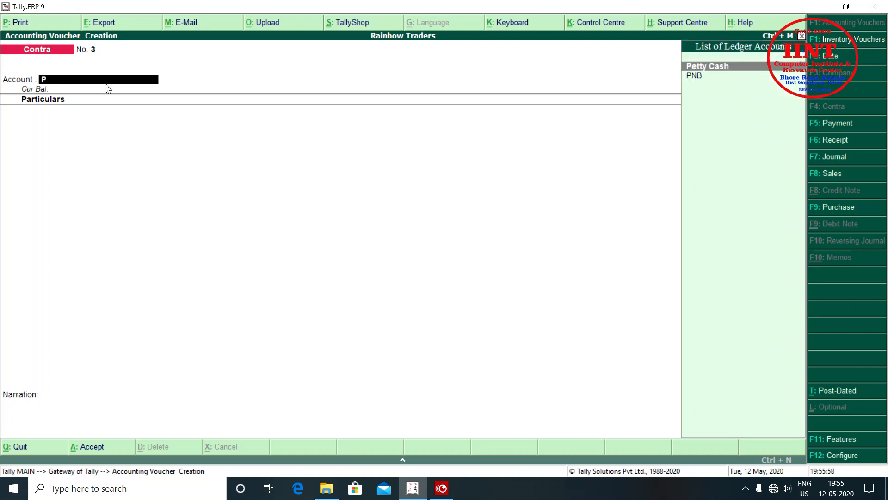
key(Return)
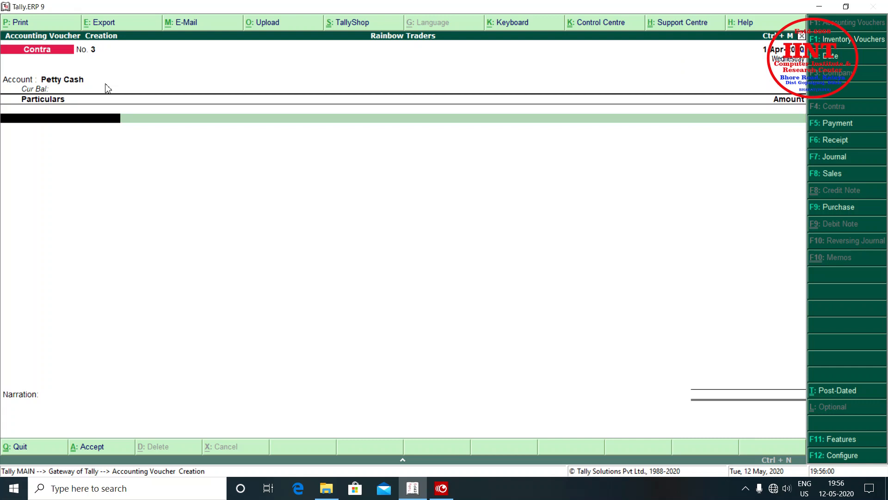
text(Cash)
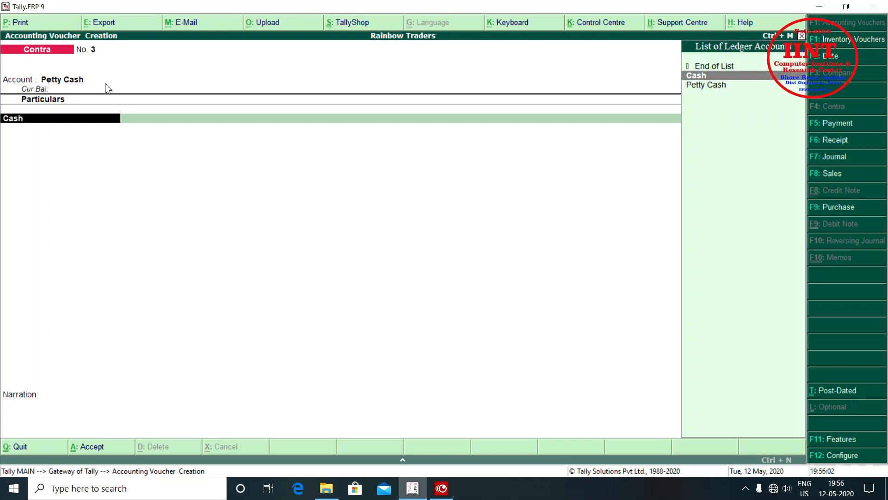
key(Return)
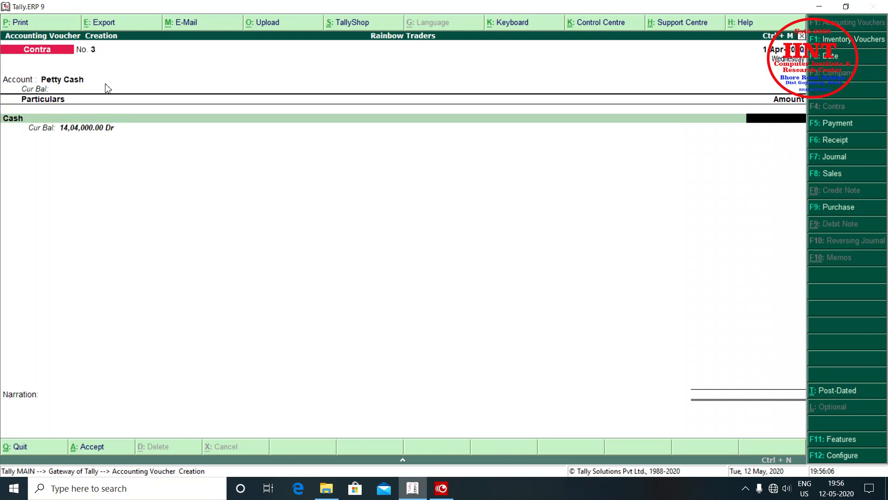
text(5000)
key(Return)
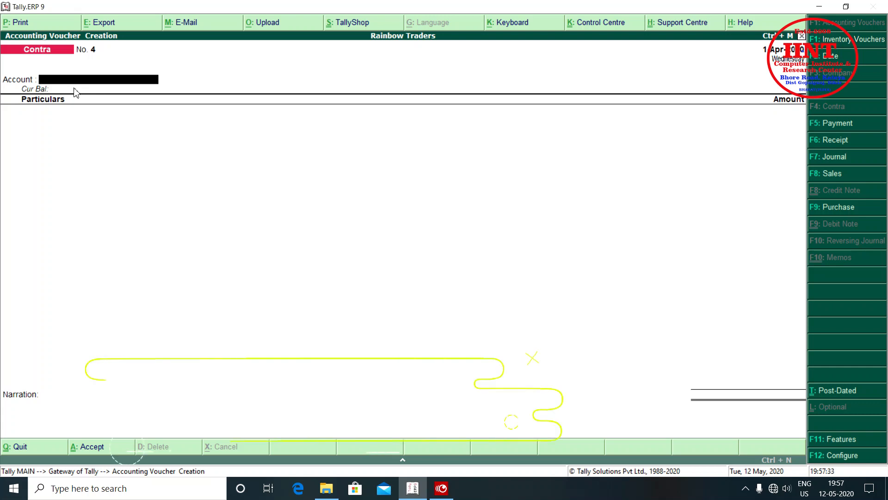
Start a new ledger named Pnb under Bank Accounts for the account of contra voucher 4
text(P)
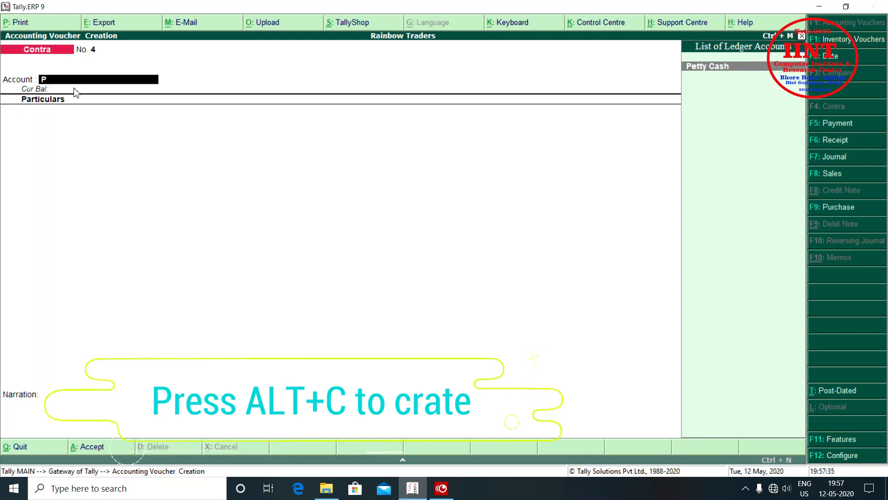
key(BackSpace)
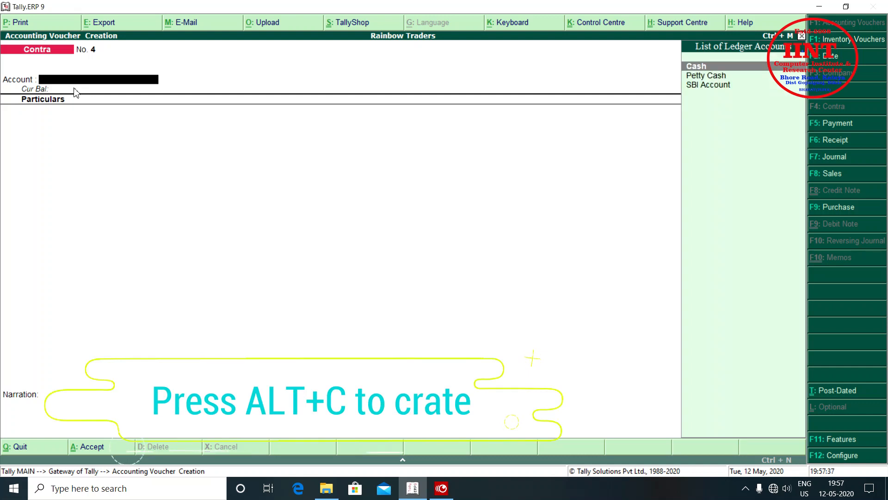
key(alt+c)
text(Pnb)
key(Return)
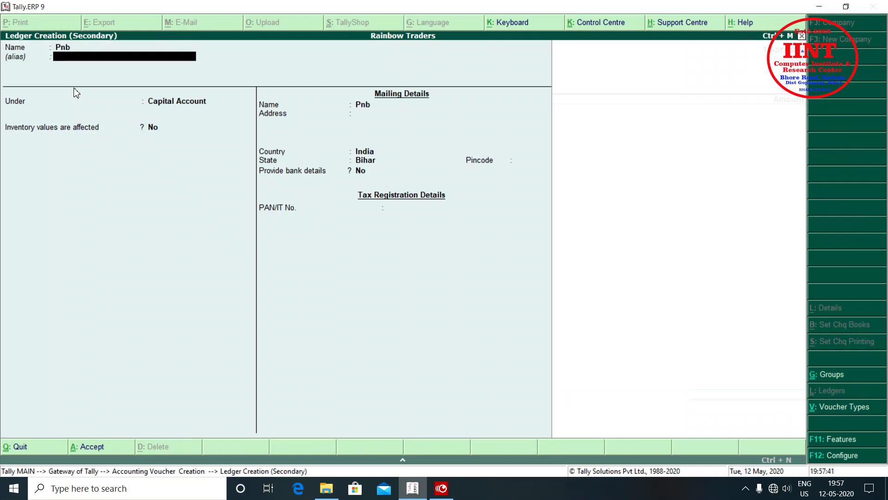
key(Return)
text(Ban)
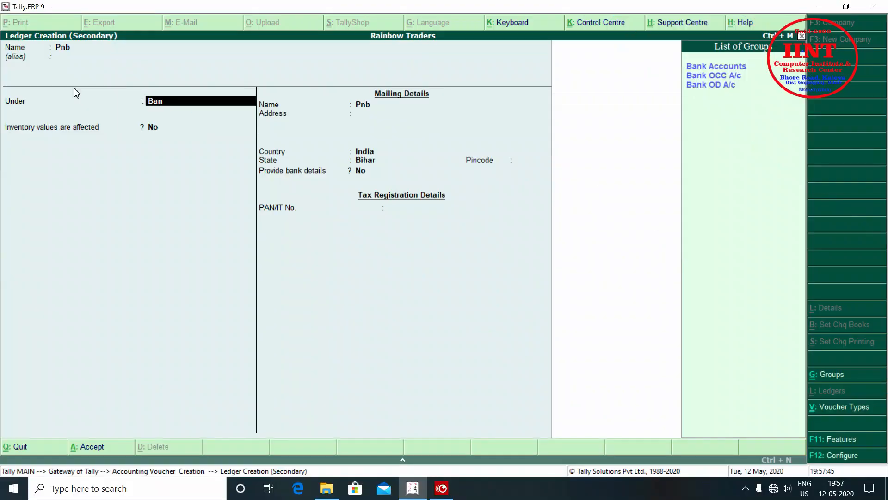
key(Return)
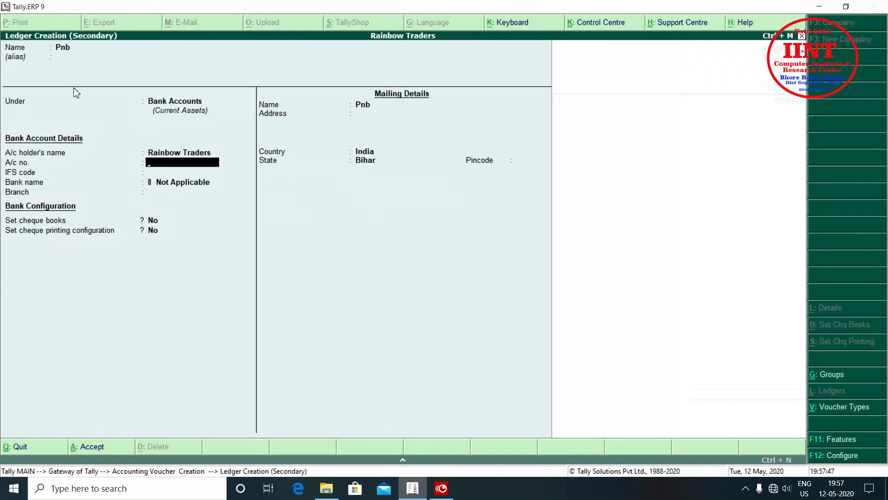
Fill in the Pnb ledger's bank account number and mailing address, keep bank name Not Applicable, and save the ledger
text(4545454)
key(Return)
key(Return)
key(Return)
key(Return)
key(Return)
key(Return)
text(Kateya)
key(Return)
key(Return)
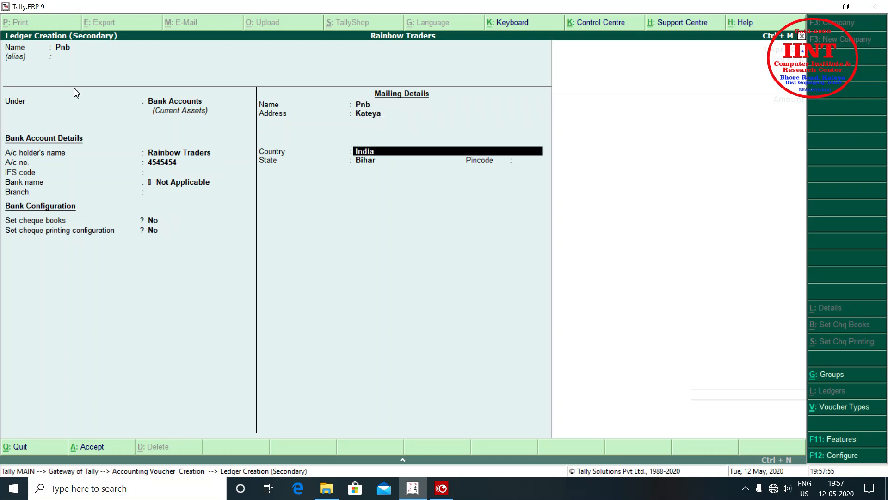
key(ctrl+a)
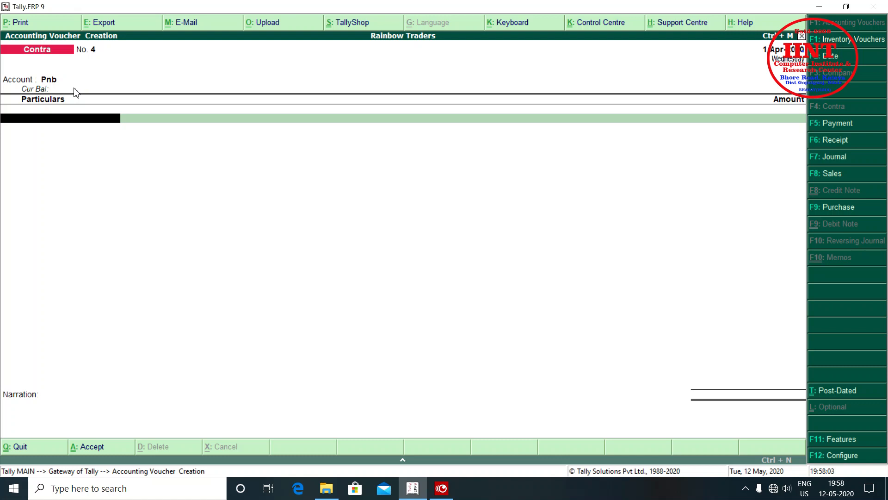
Add SBI Account with 6,000 to contra voucher 4
text(Sbi)
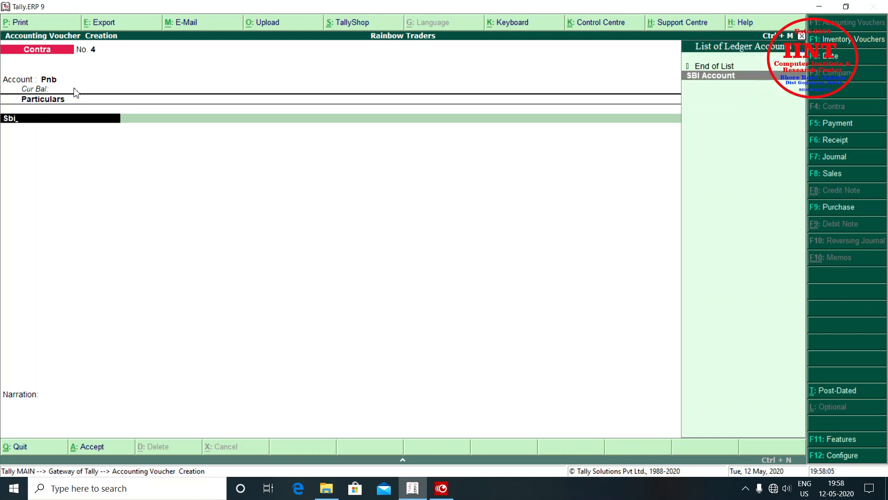
key(Return)
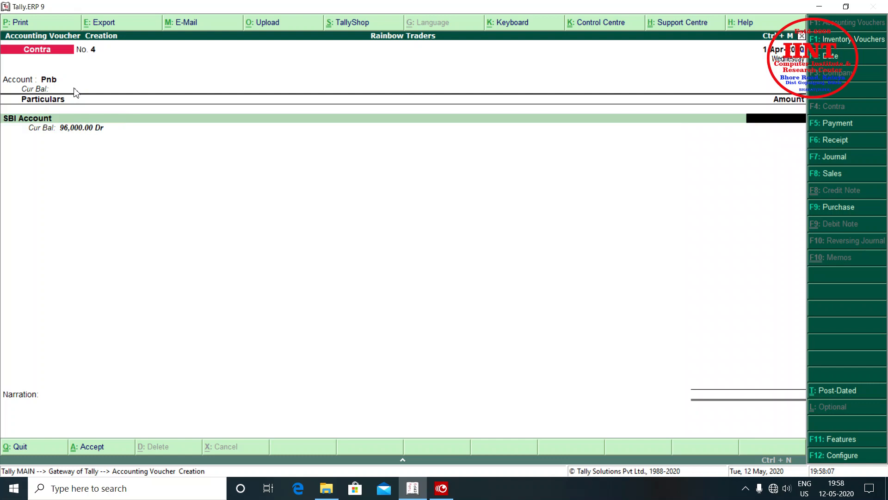
text(6000)
key(Return)
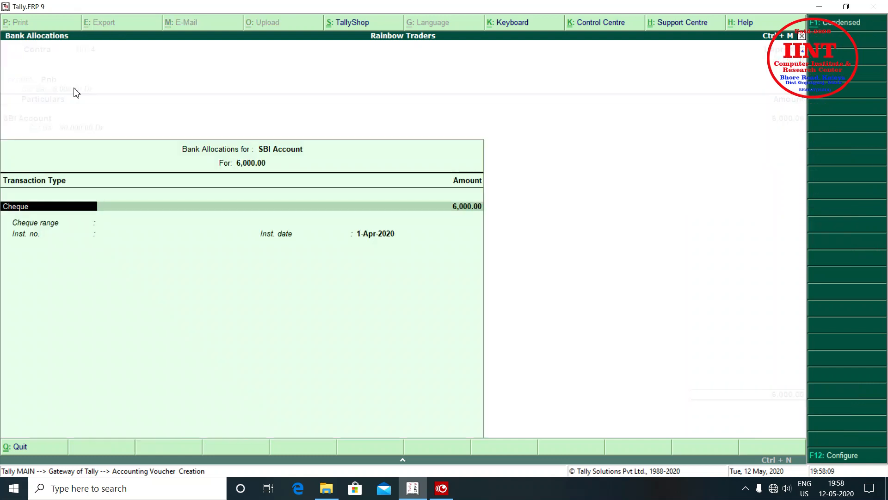
Allocate the 6,000 as Cheque with range Not Applicable, instrument number 54545454 and date 1-Apr-2020, and save contra voucher 4
key(Return)
key(Return)
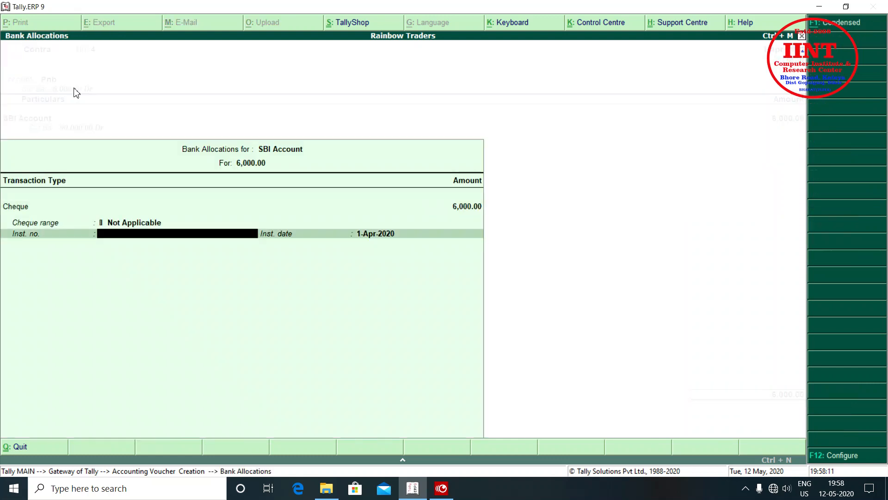
text(54545454)
key(Return)
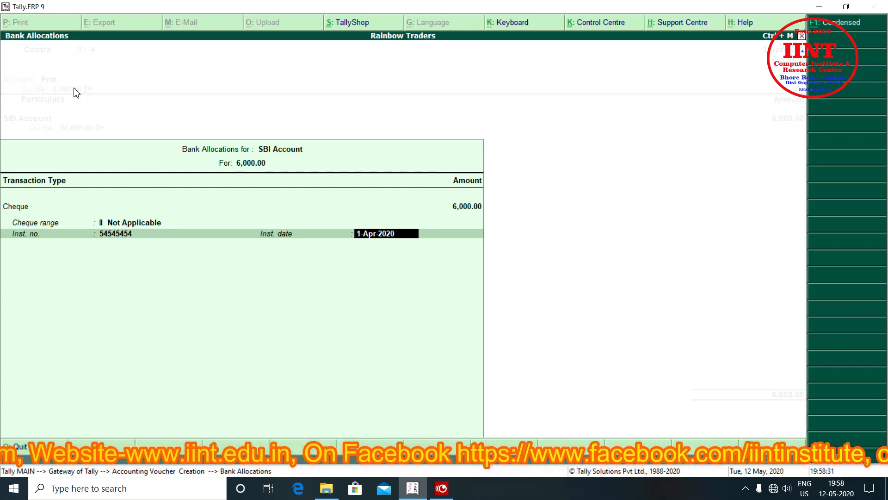
key(Return)
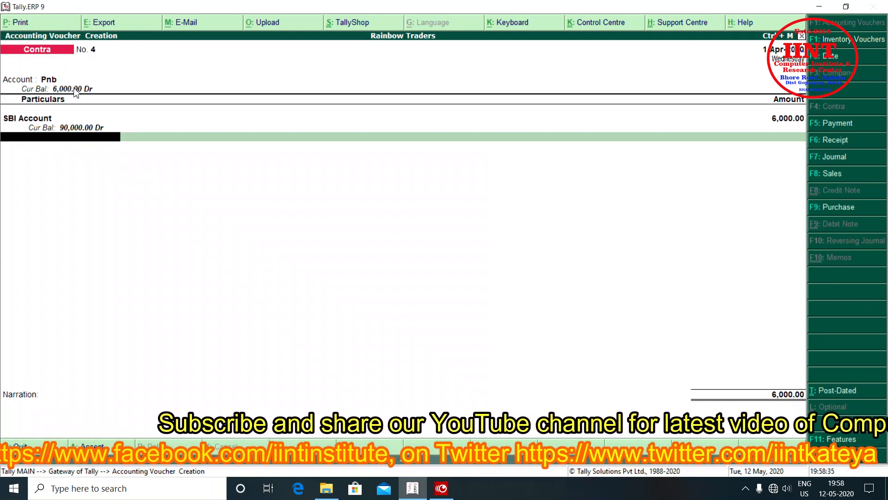
key(ctrl+a)
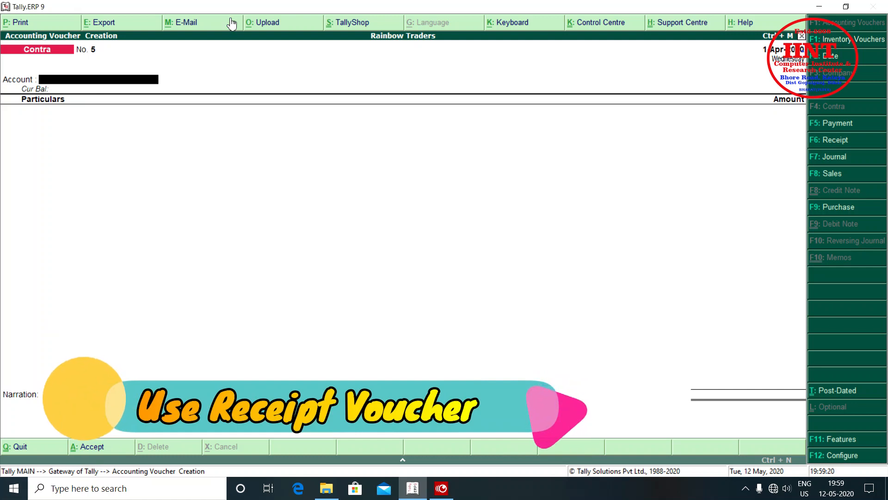
Record receipt voucher 2 with Cash as the account and Bank Loan for 15,000, leaving the narration empty
key(F6)
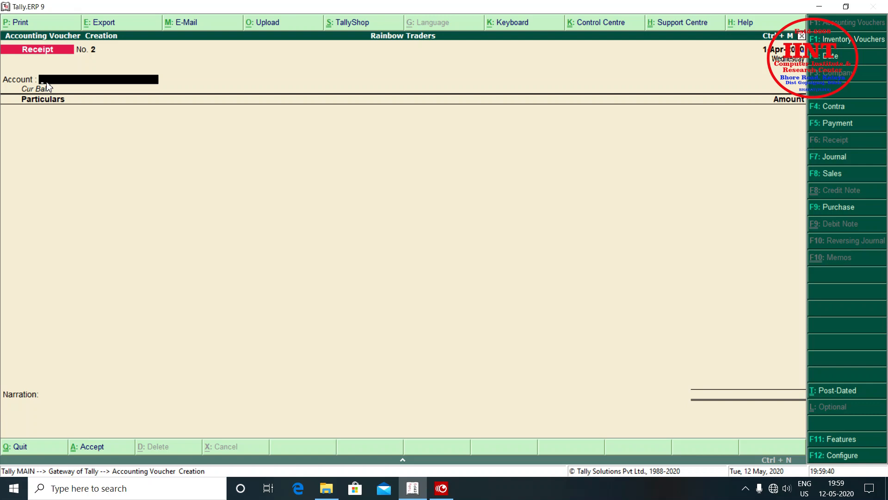
text(Cash)
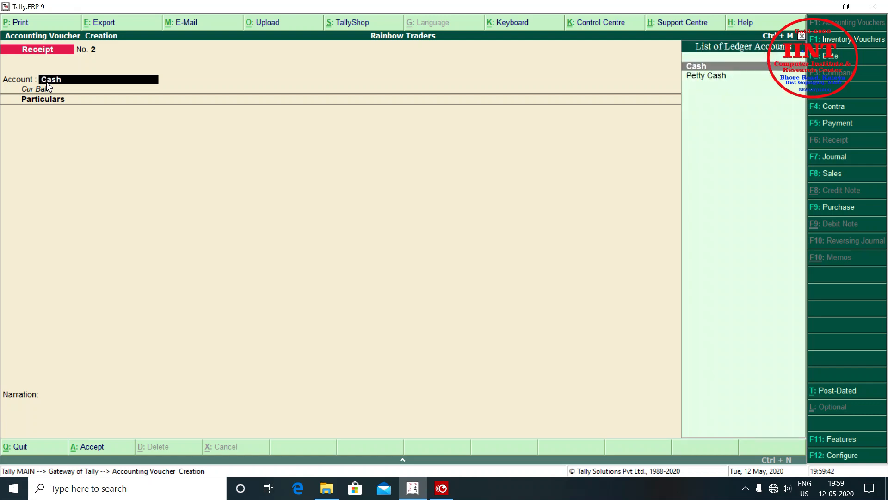
key(Return)
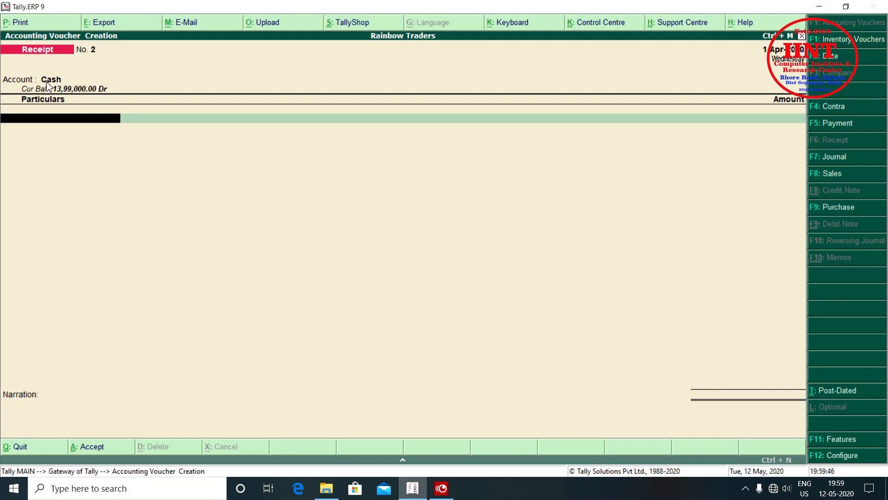
text(Bank)
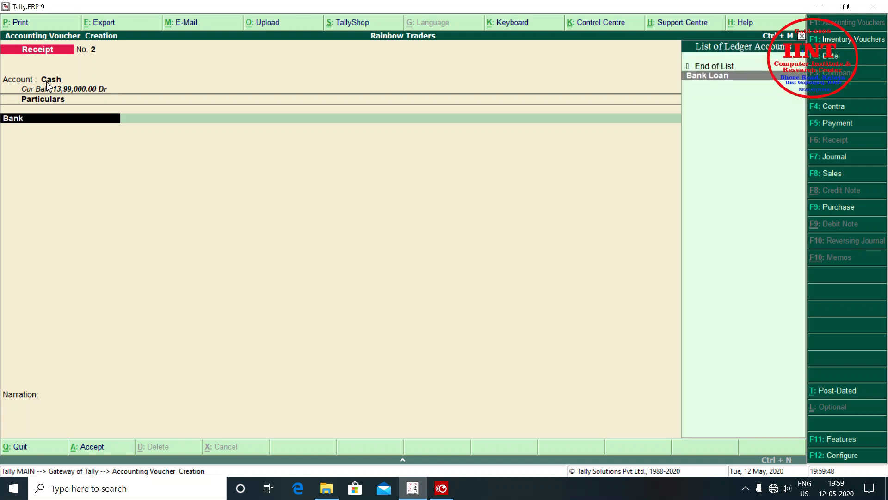
key(Return)
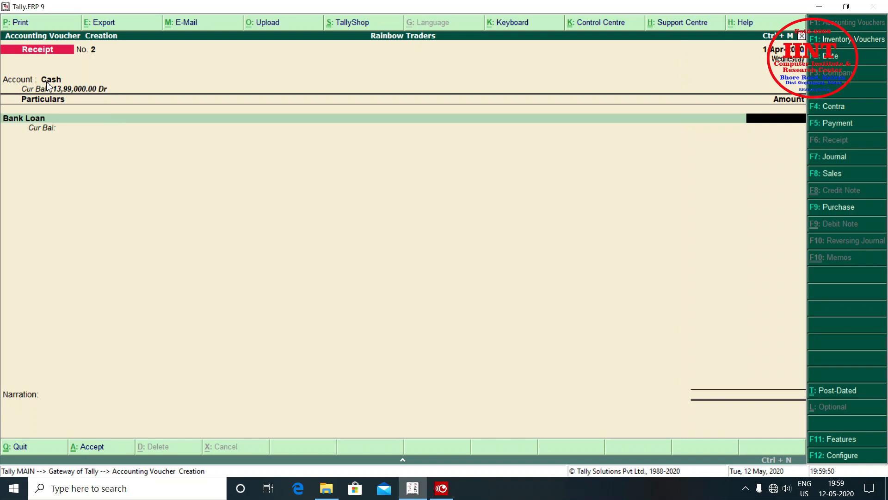
text(15000)
key(Return)
key(Return)
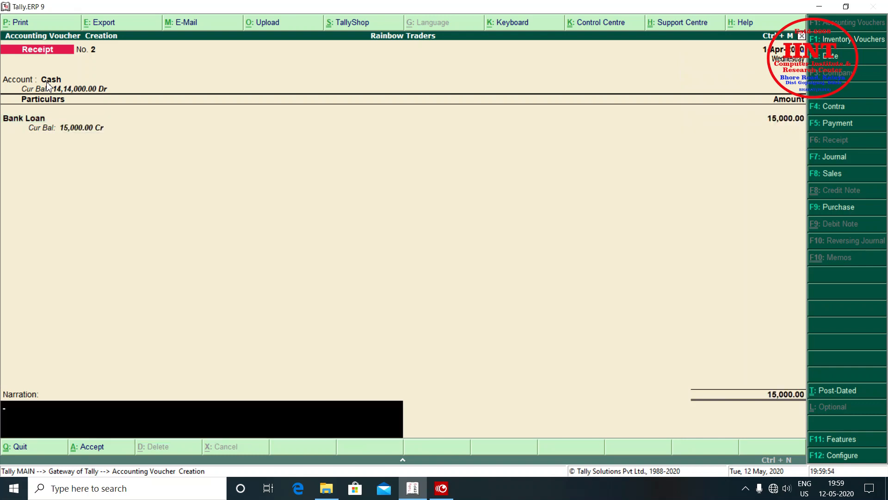
key(Return)
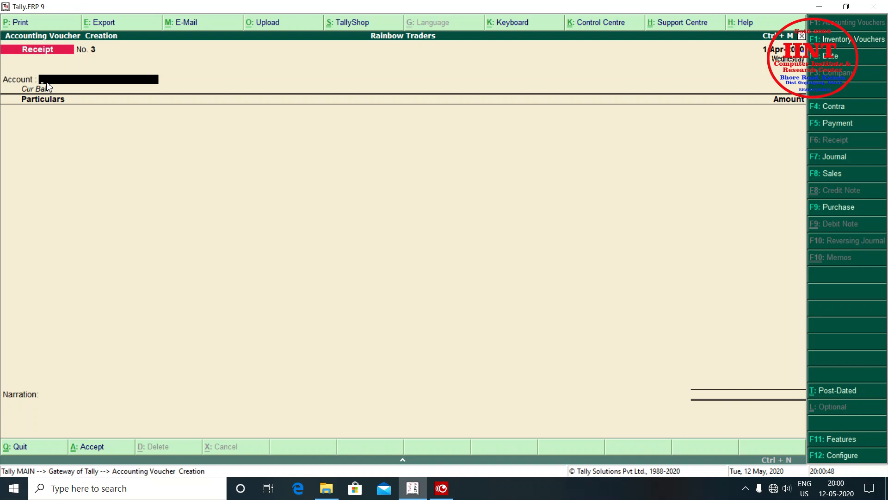
Record payment voucher 1 with Cash as the account and Furniture for 8,000
key(F5)
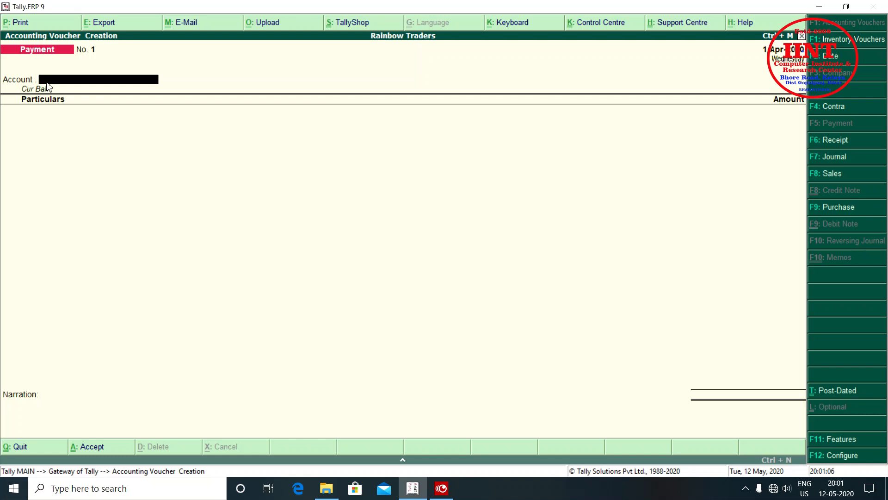
text(Ca)
key(Return)
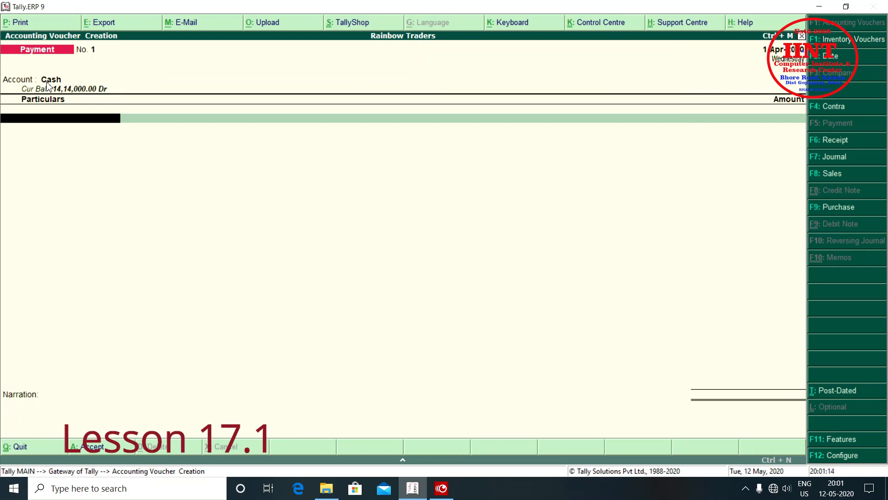
text(Fu)
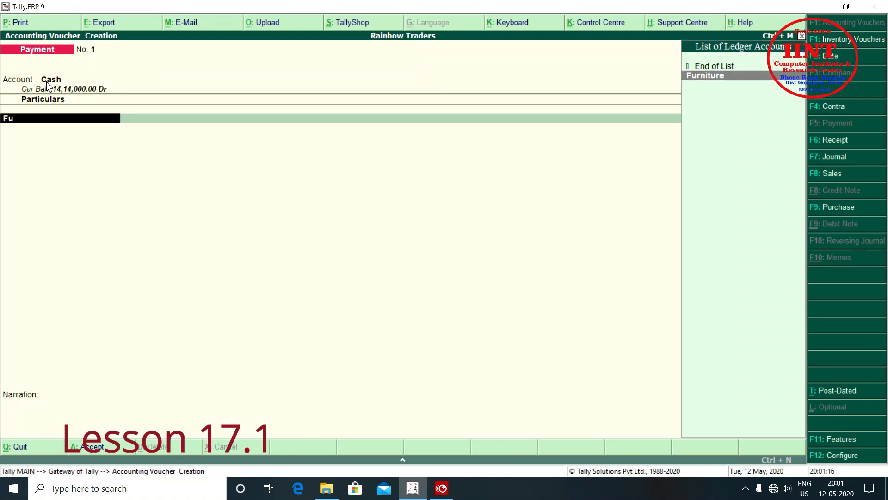
key(Return)
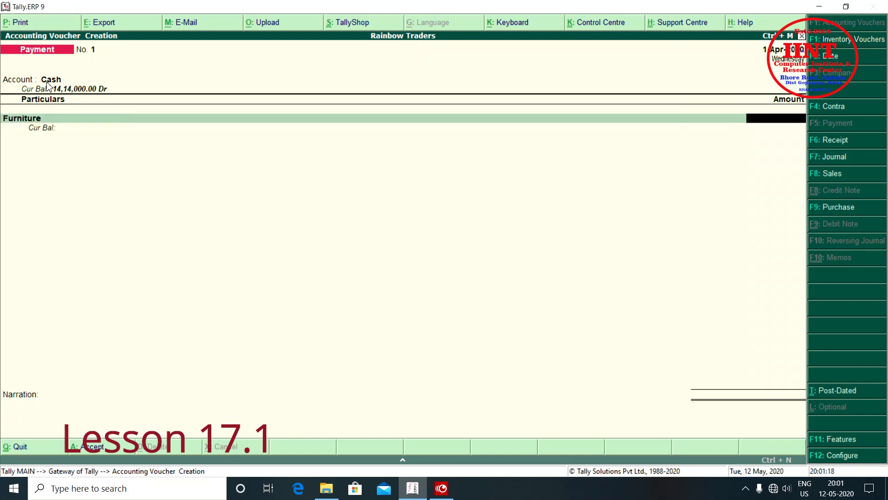
text(8000)
key(Return)
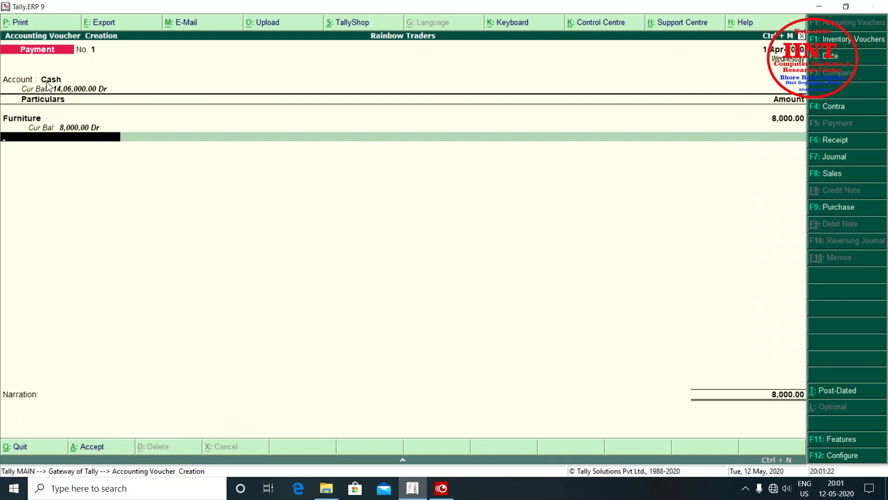
key(ctrl+a)
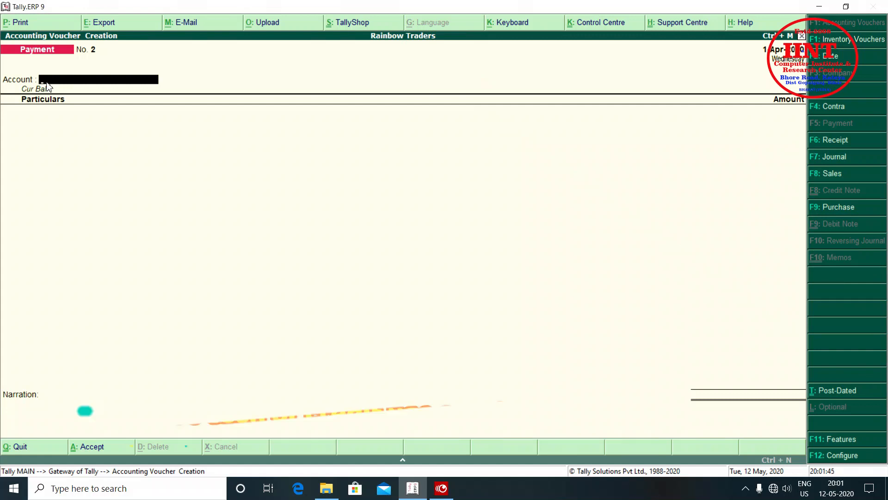
Start purchase voucher 1 with supplier invoice number 45652, keeping the invoice date 1-Apr-2020
click(843, 208)
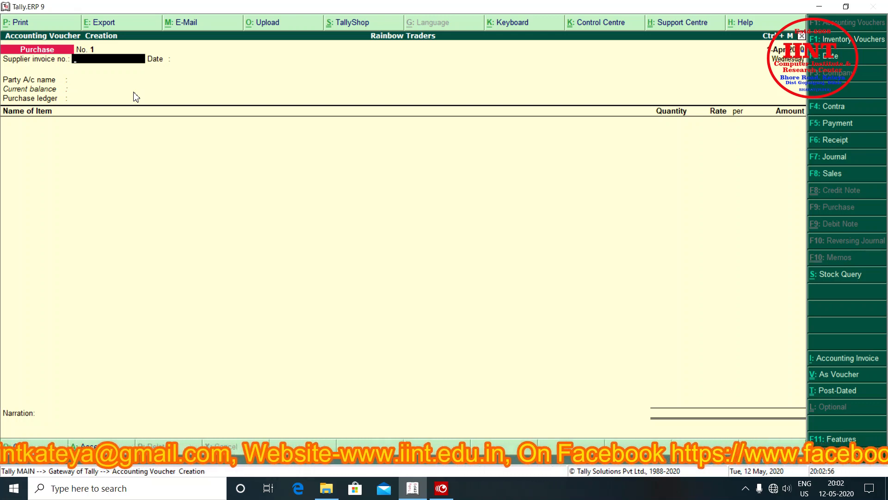
text(45652)
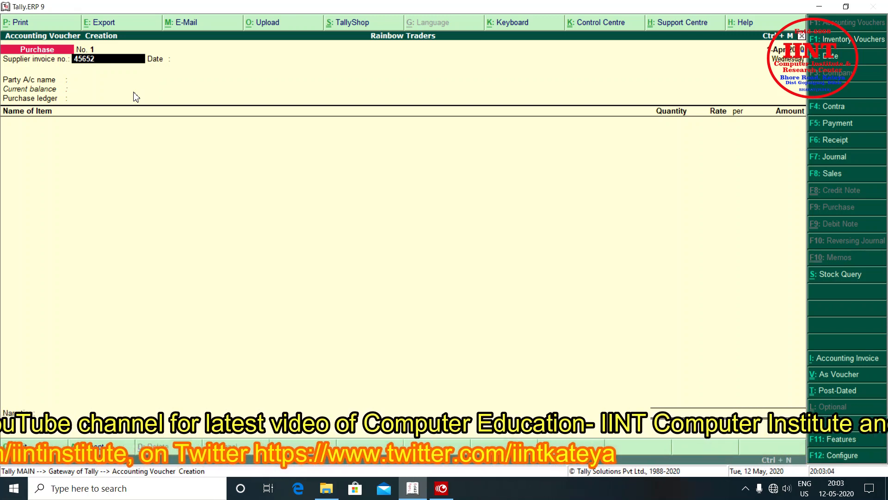
key(Return)
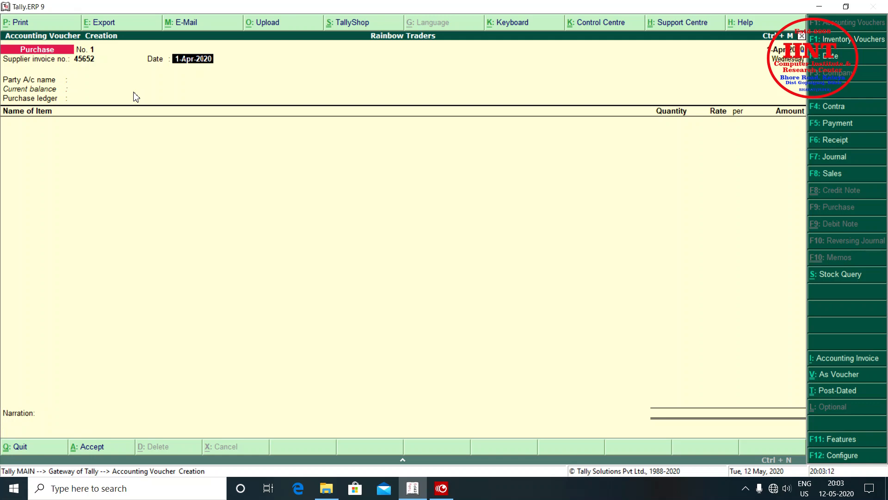
key(Return)
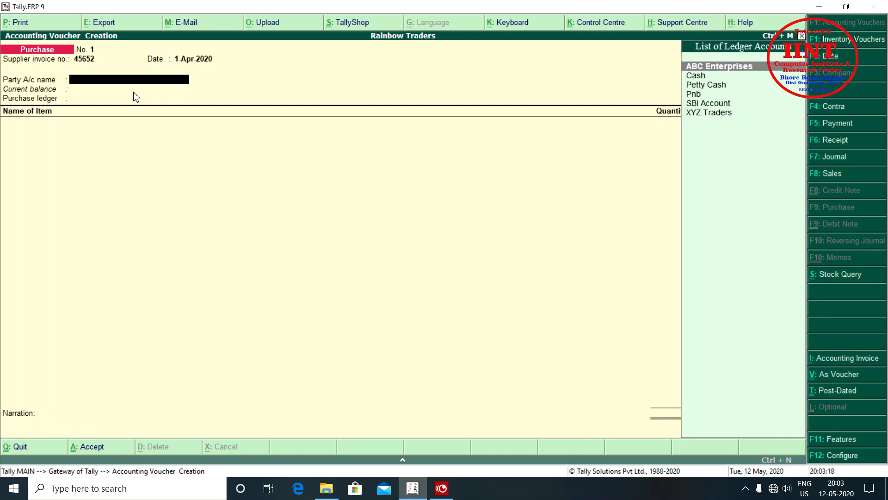
Choose Cash as the party account of the purchase voucher
key(Down)
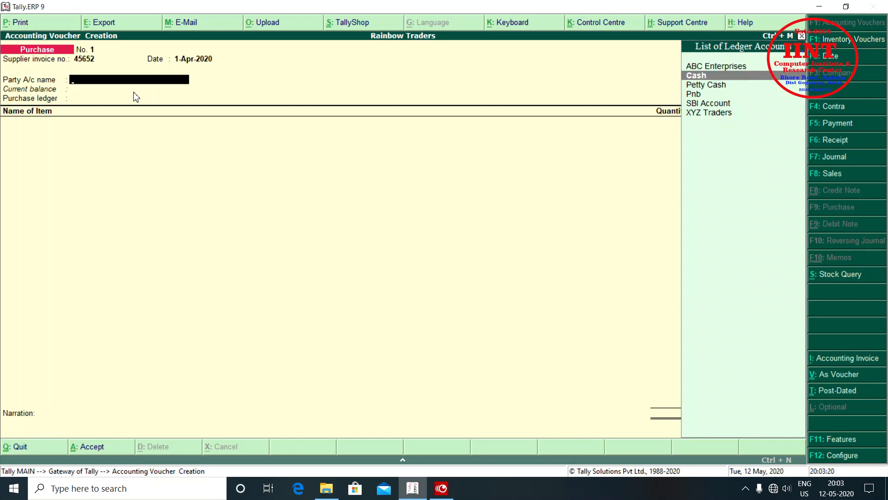
key(Down)
key(Down)
key(Down)
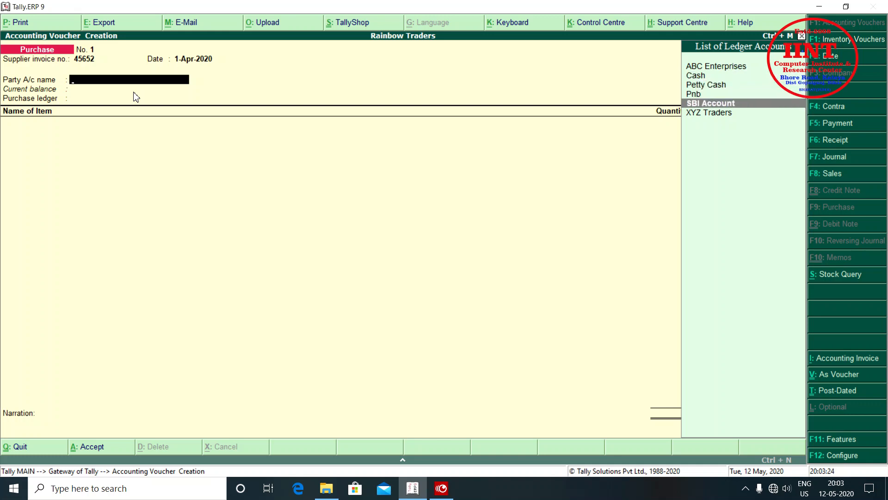
key(Up)
key(Up)
key(Up)
key(Up)
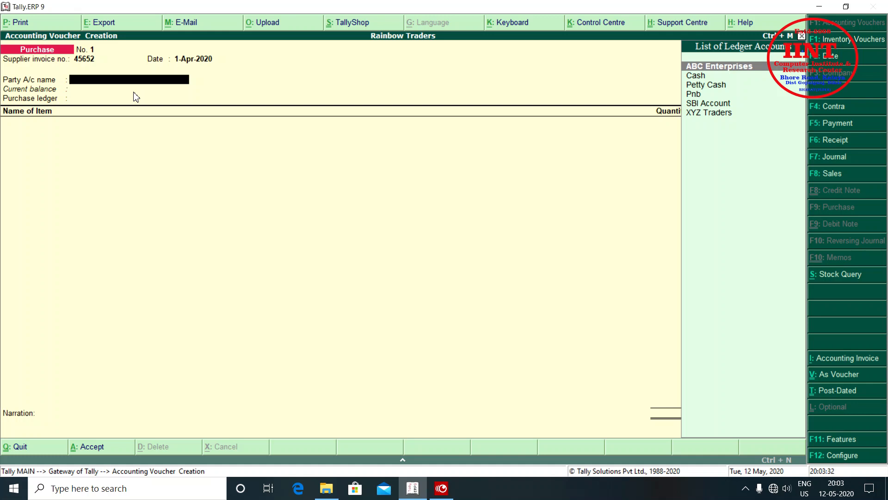
key(Down)
key(Return)
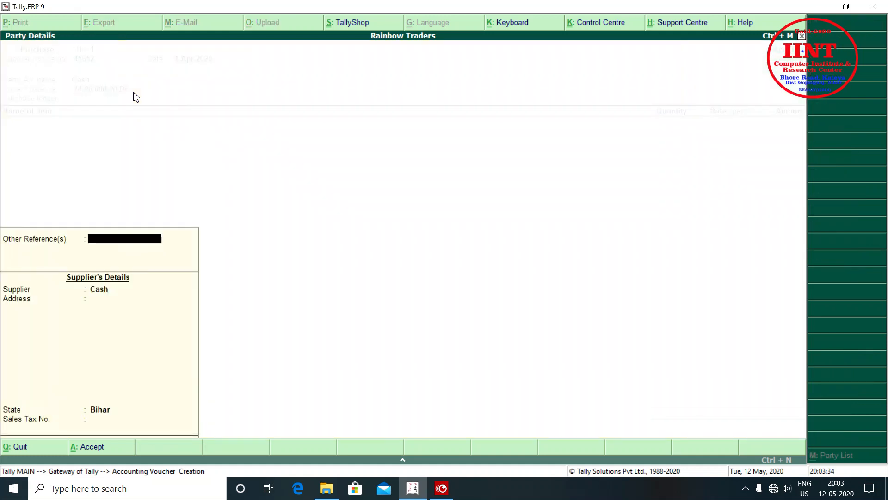
Fill in the party details with supplier Cash(ABC Enterprises, the supplier's address and state Bihar, leaving the other reference and sales tax number empty
key(Return)
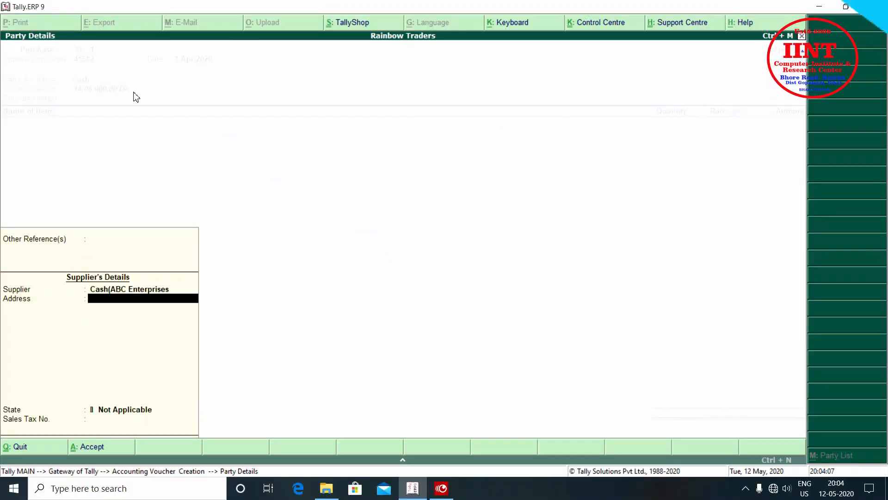
text(Kateya)
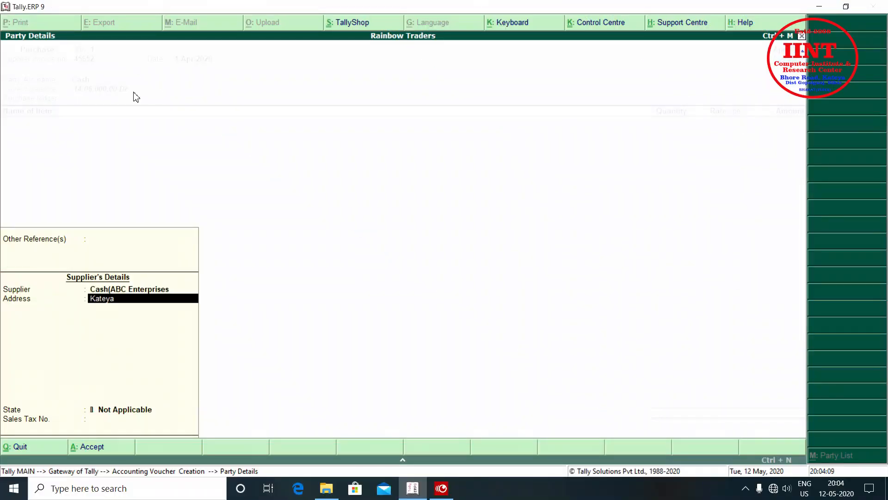
key(Return)
key(Return)
key(Return)
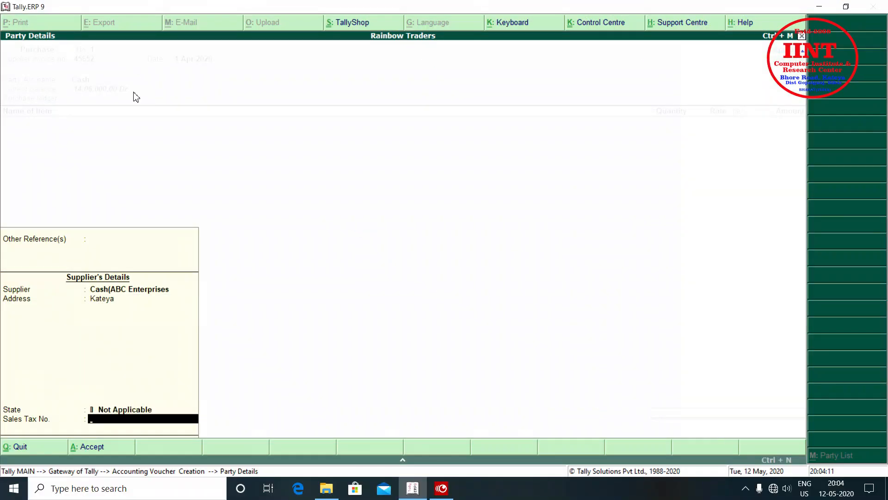
key(BackSpace)
text(Bi)
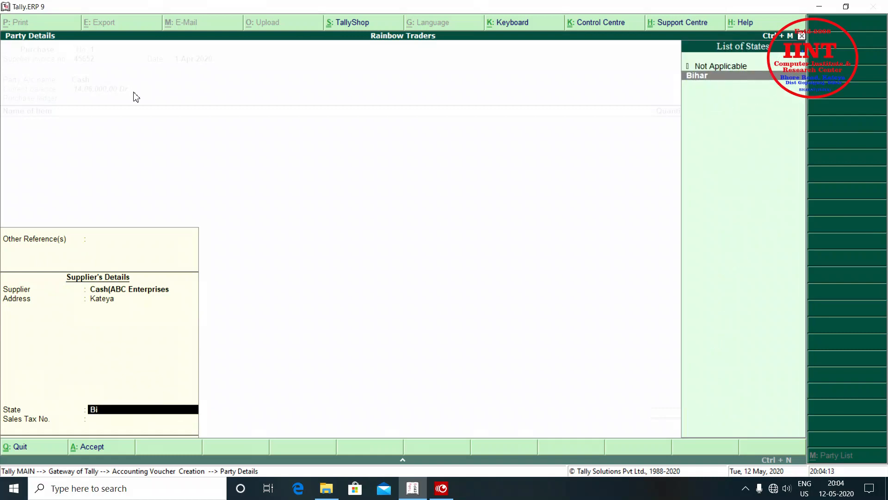
key(Return)
key(Return)
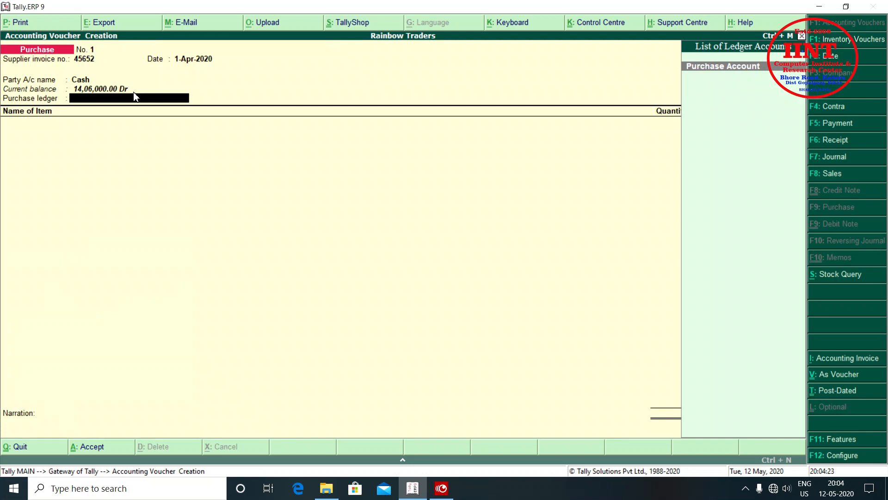
Use Purchase Account as the purchase ledger and add 1,000 pcs of Lux at a rate of 15 per pcs
key(Return)
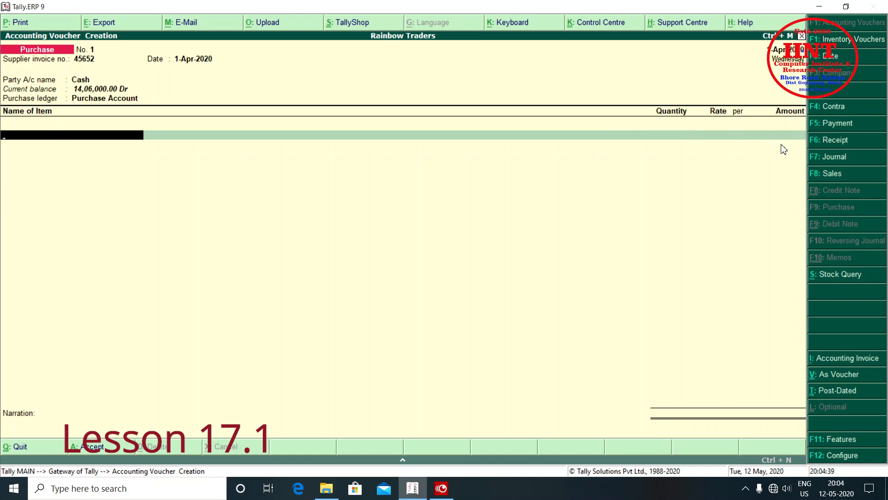
text(Lu)
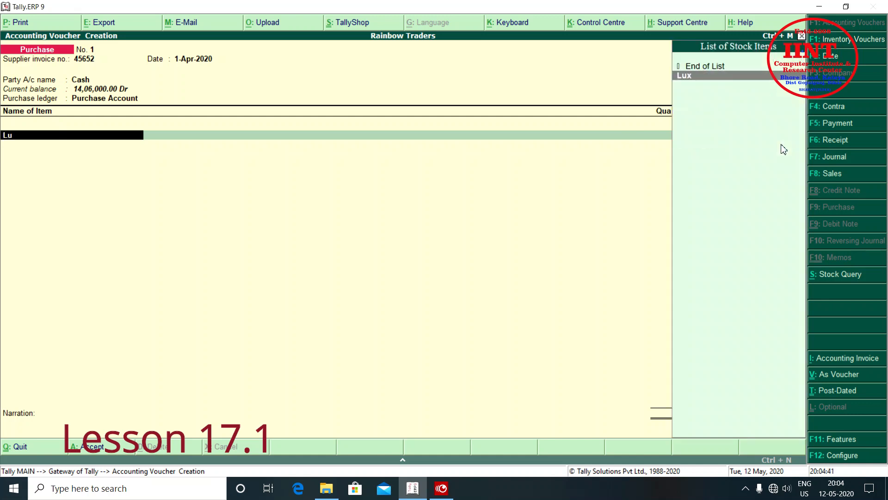
key(Return)
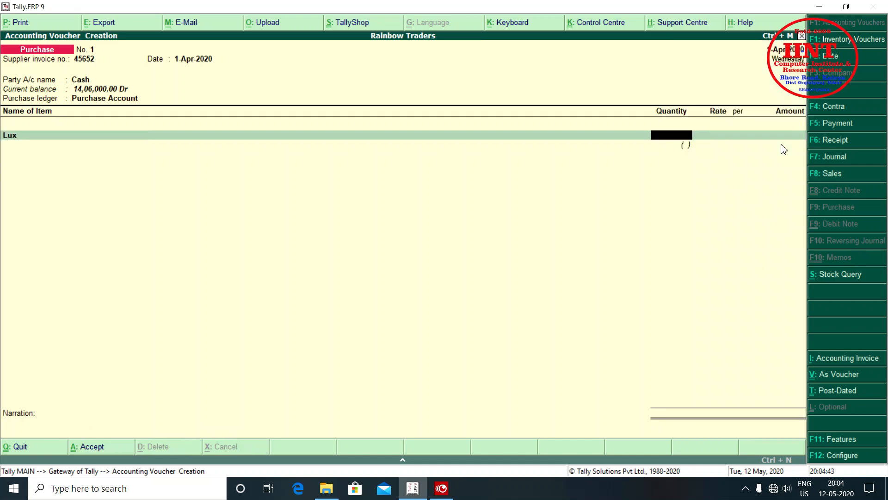
text(1000)
key(Return)
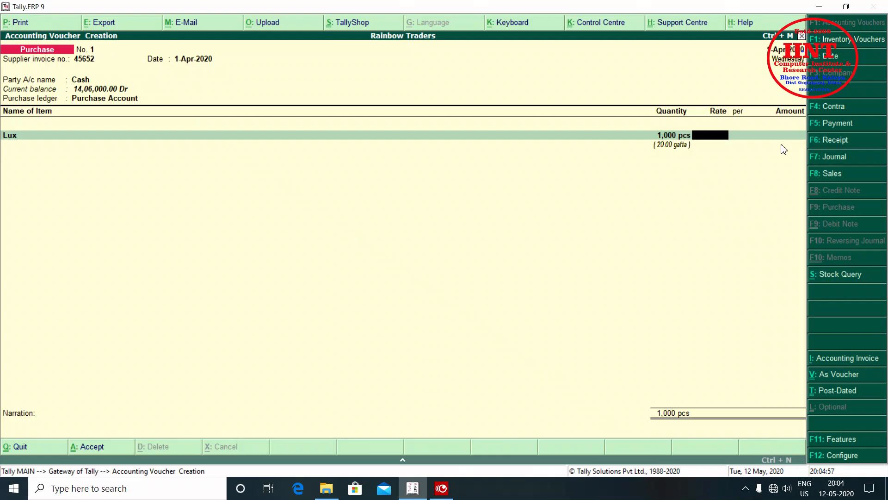
text(15)
key(Return)
key(Return)
key(Return)
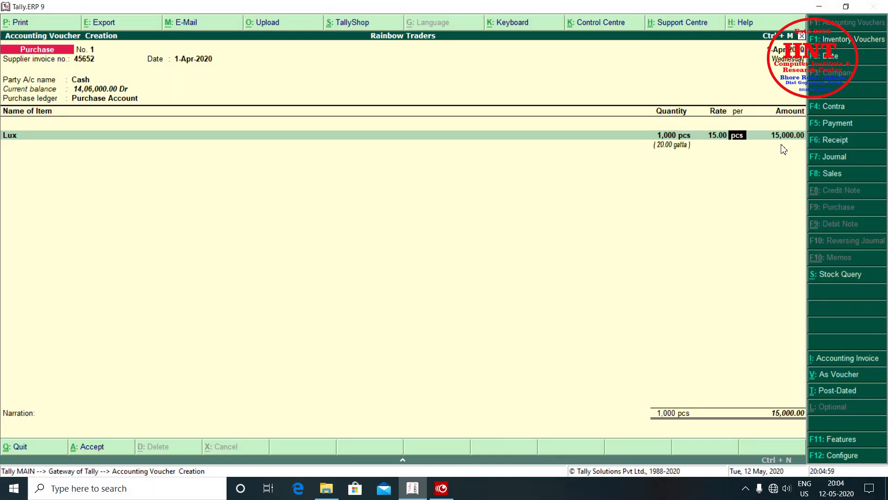
Add 1,000 pcs of Liril at a rate of 15 per pcs to the purchase voucher
text(L)
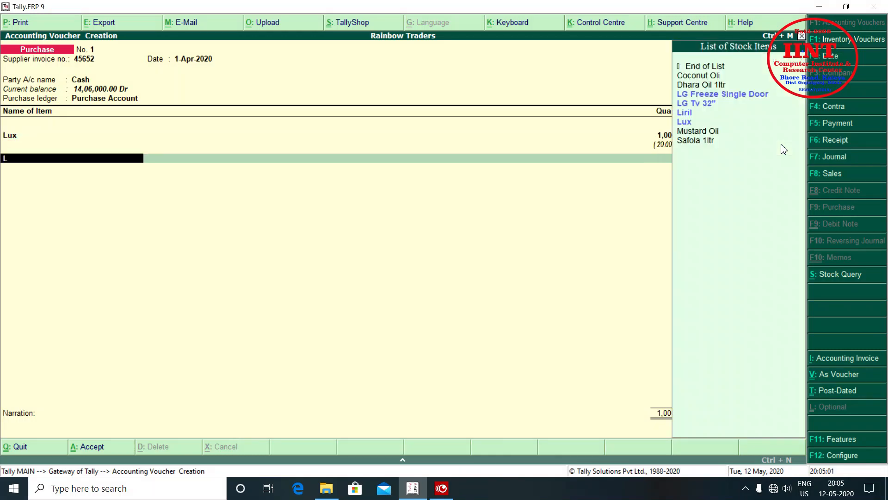
text(ir)
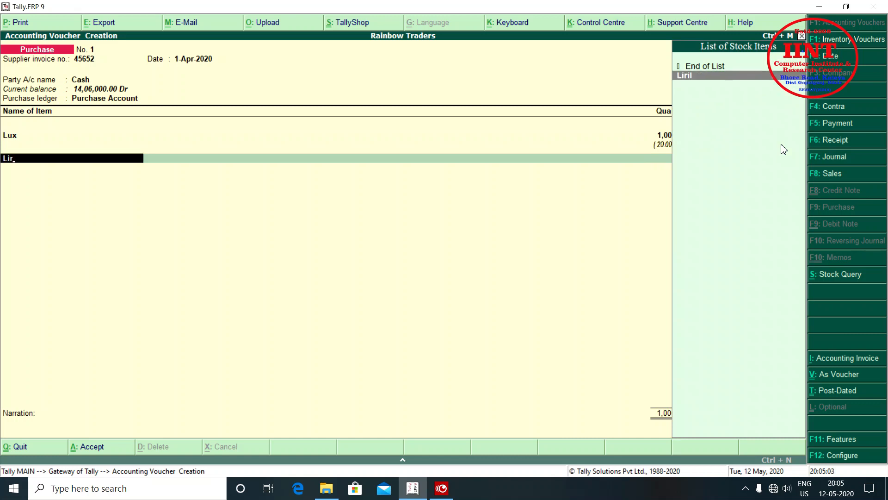
key(Return)
text(1,000)
key(Return)
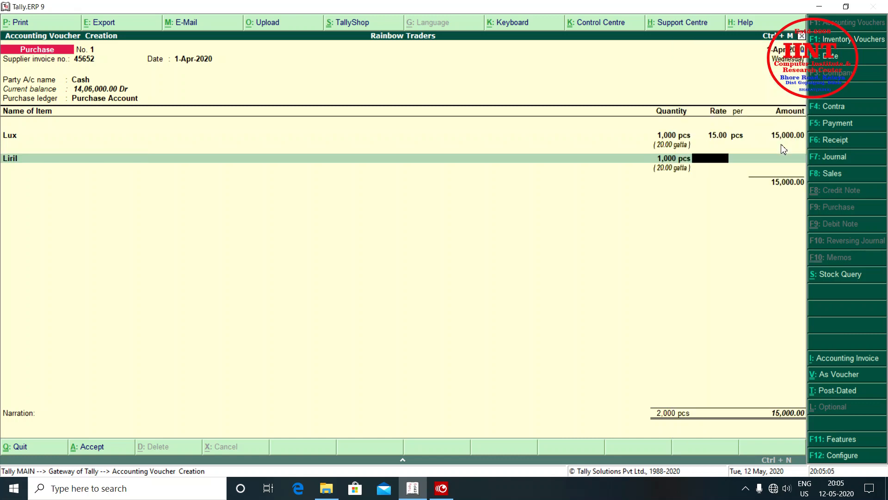
text(15)
key(Return)
key(Return)
key(Return)
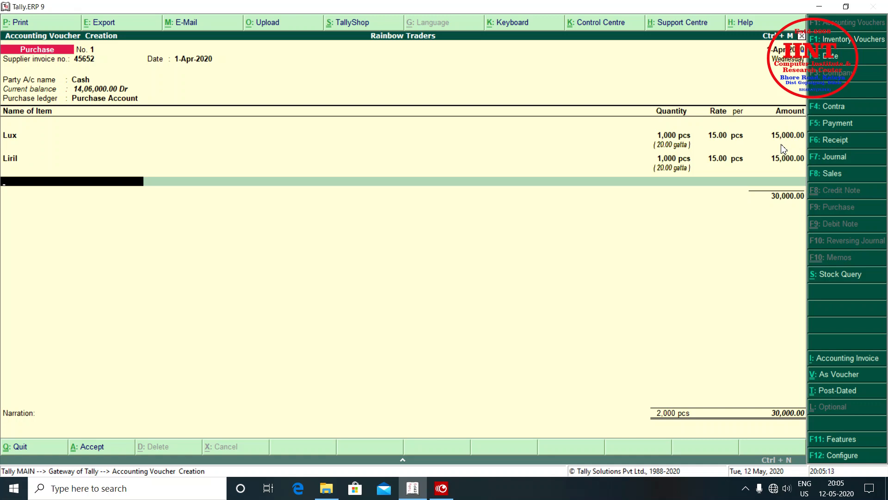
Add 1,000 pcs of Safola 1ltr at a rate of 110 per pcs to the purchase voucher
text(Saf)
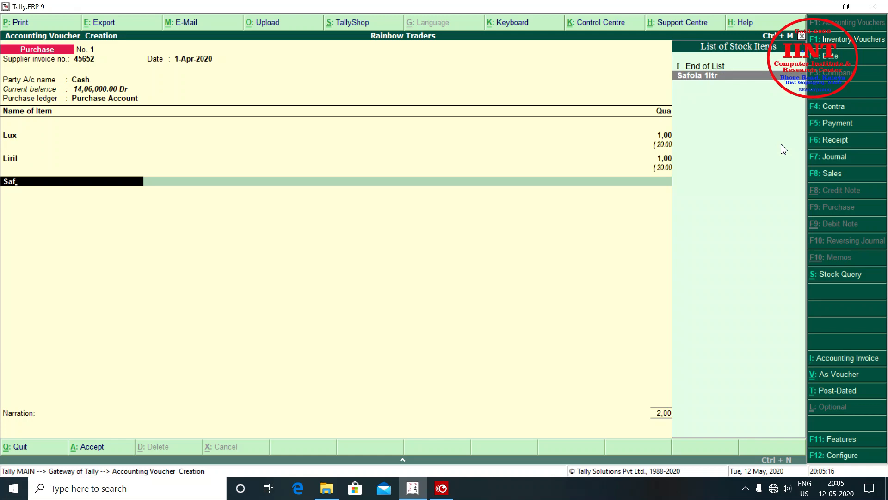
key(Return)
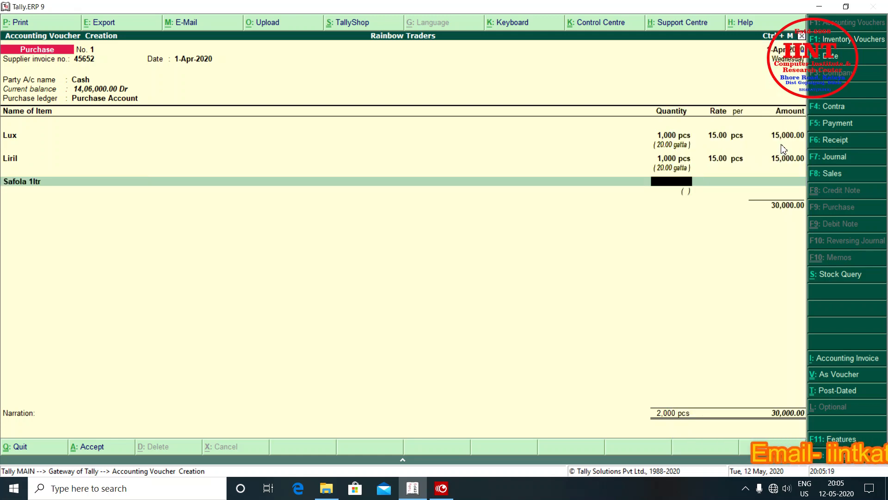
text(110)
key(Return)
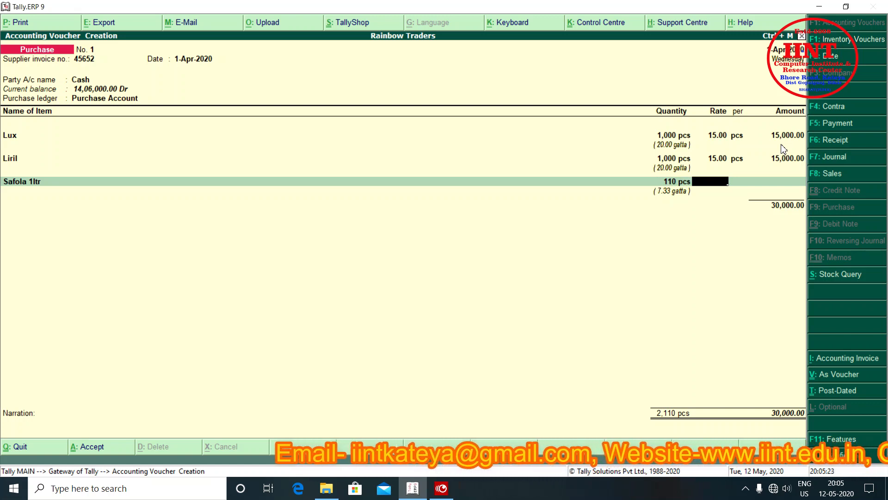
key(BackSpace)
key(BackSpace)
key(Return)
text(1,000)
key(Return)
text(110)
key(Return)
key(Return)
key(Return)
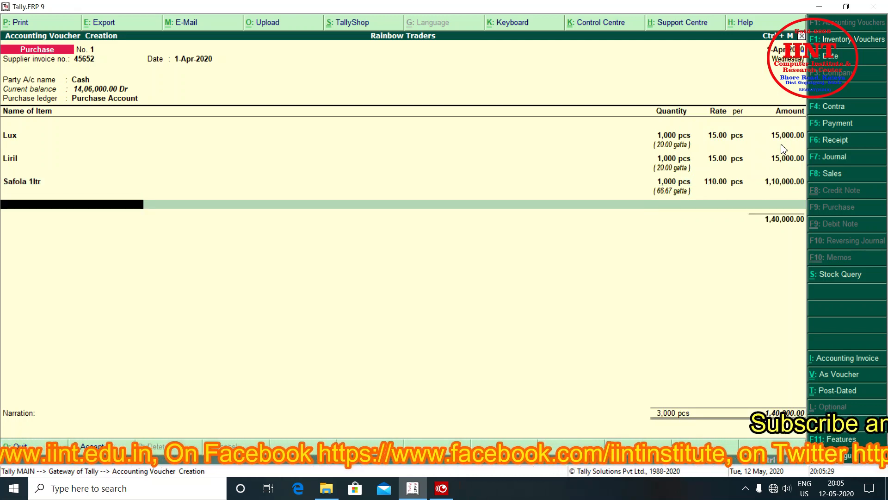
Add 1,000 pcs of Dhara Oil 1ltr at a rate of 105 per pcs and save purchase voucher 1
text(Dhar)
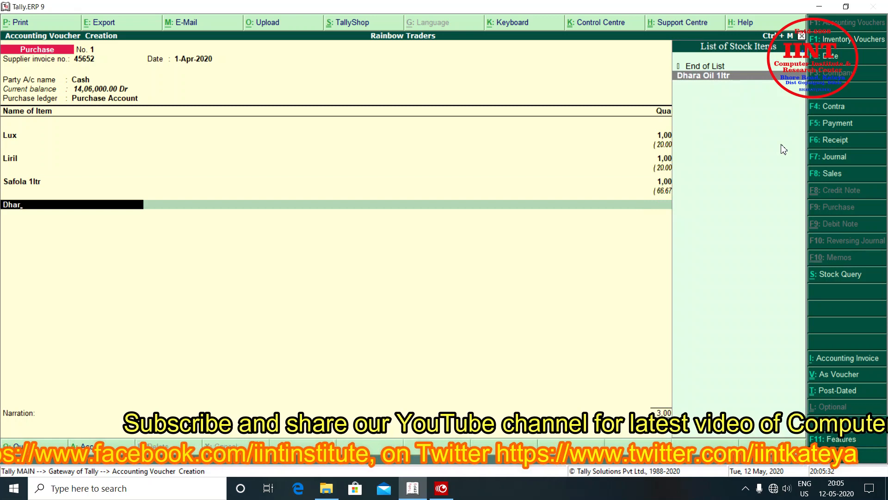
key(Return)
text(1)
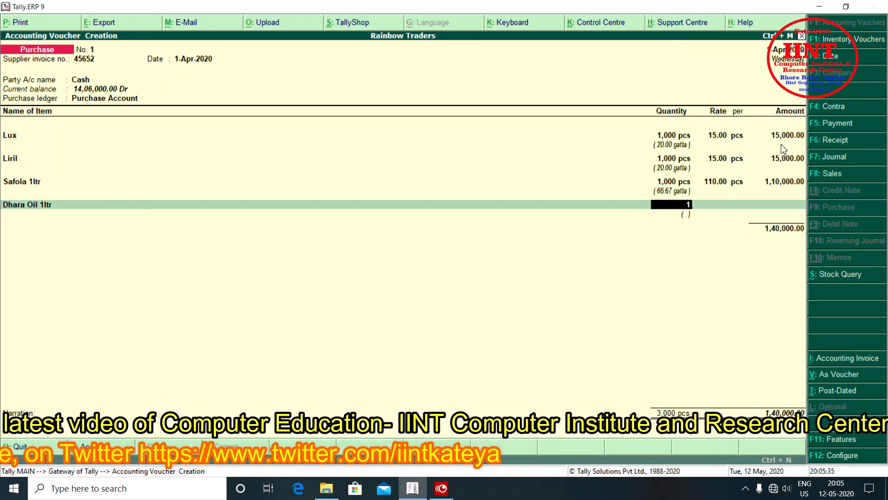
text(,00000)
key(Return)
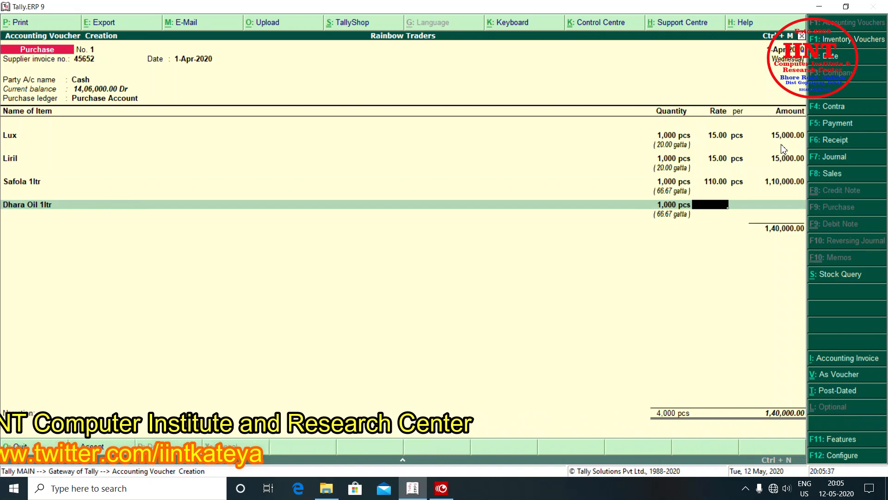
text(105)
key(Return)
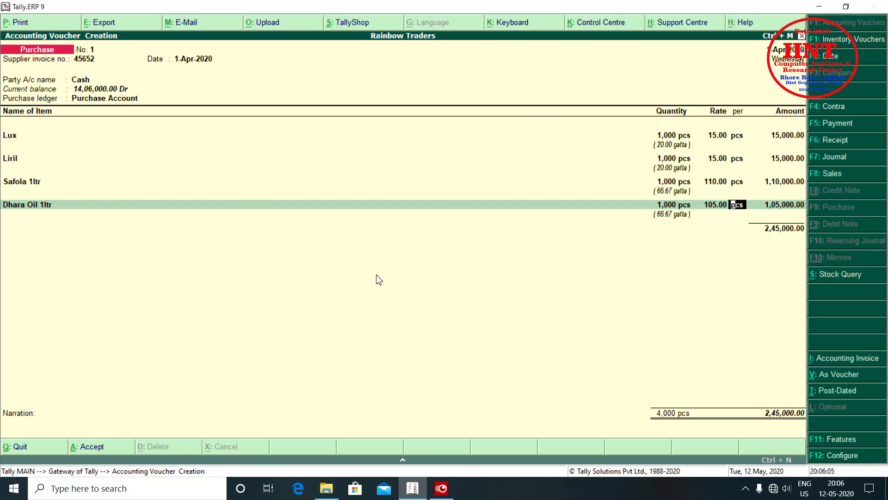
key(ctrl+a)
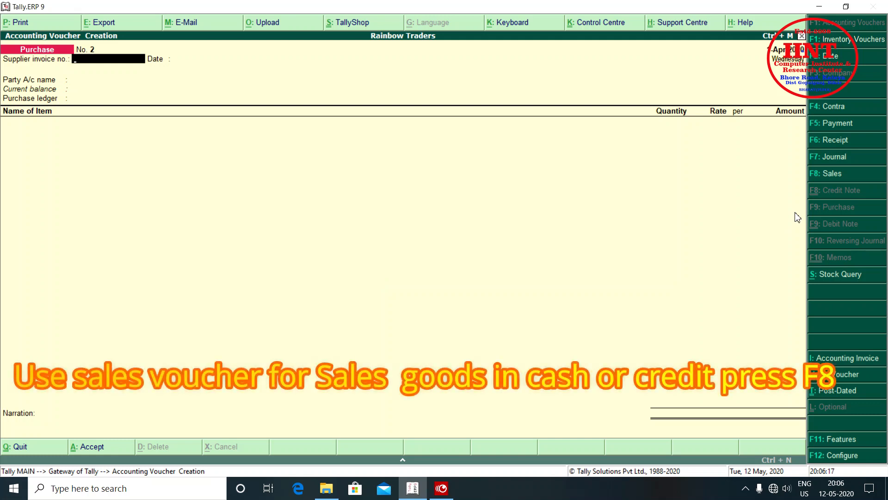
Start a sales voucher with reference number 8787 and choose Cash as the party account
click(832, 174)
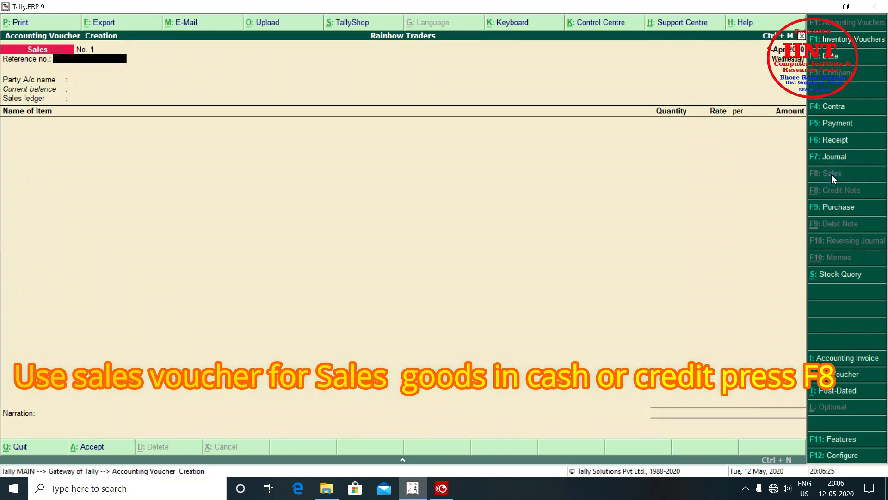
text(8787)
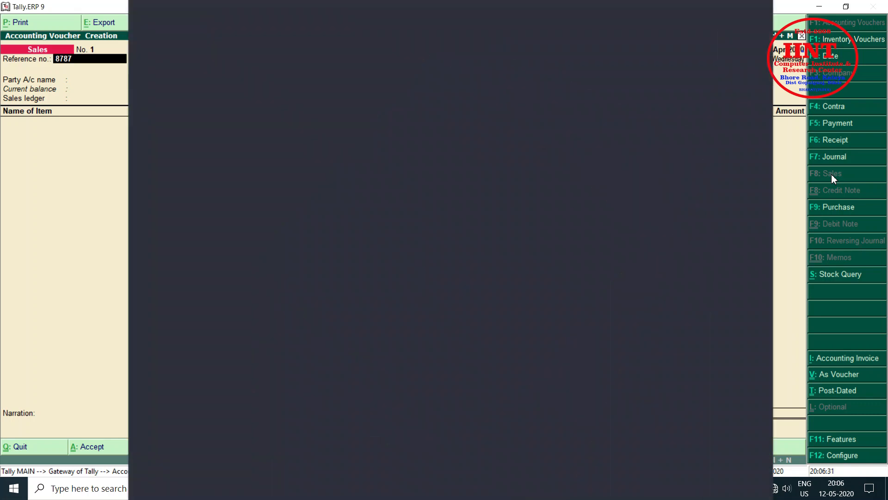
key(Return)
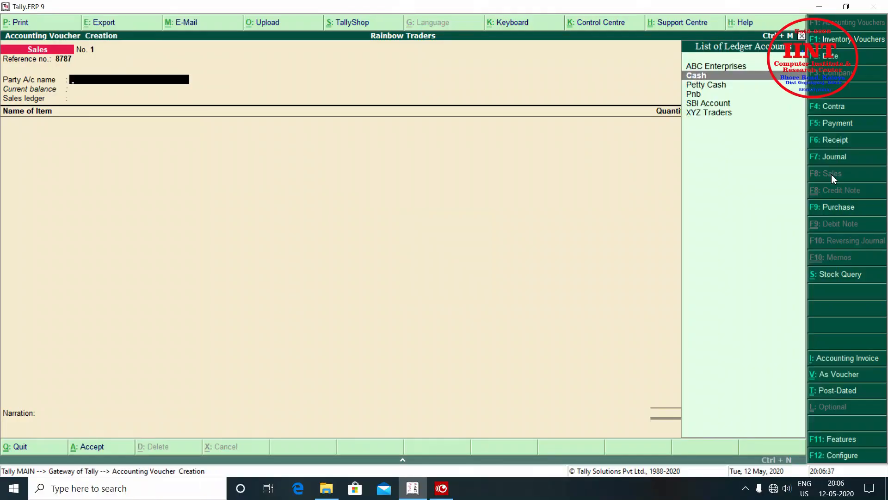
key(Up)
key(Down)
key(Down)
key(Down)
key(Down)
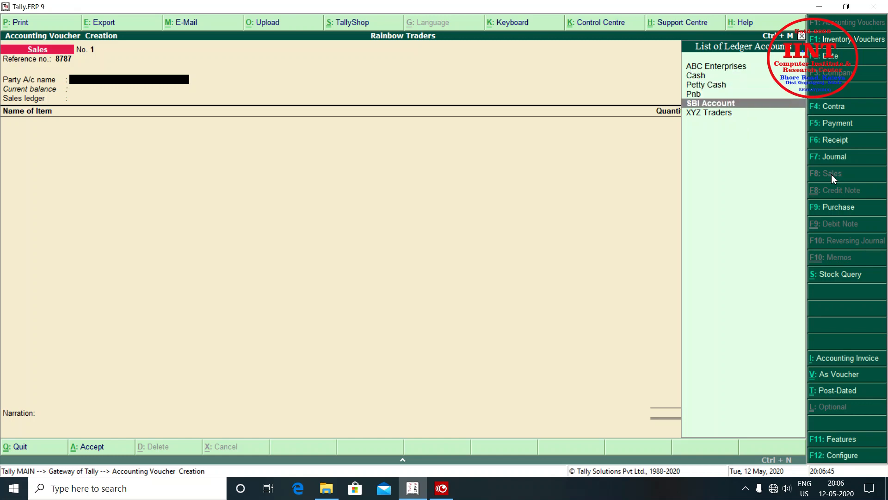
key(Up)
key(Up)
key(Up)
key(Up)
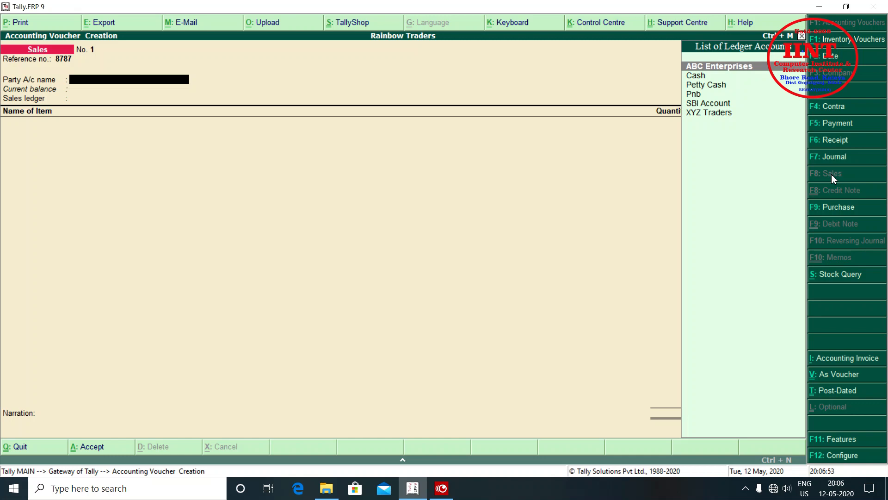
key(Down)
key(Return)
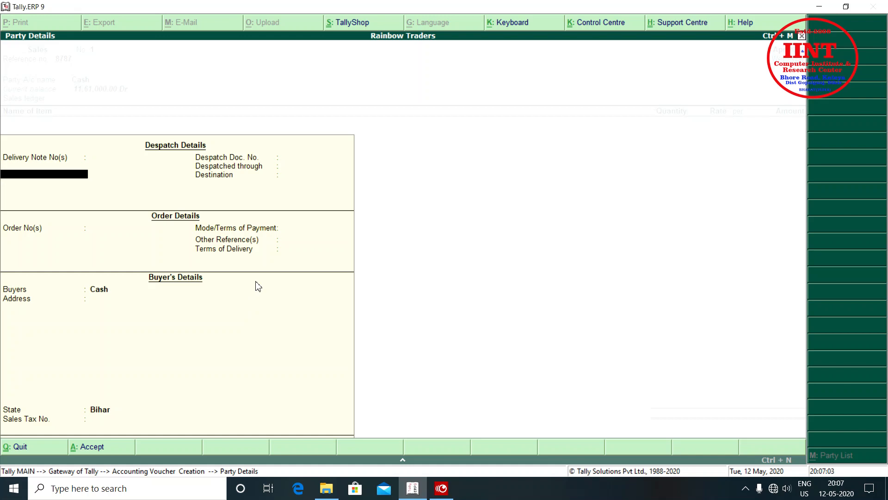
Accept the Cash party details for the sales voucher, leaving the despatch, order and buyer fields as they are
key(Return)
key(Return)
key(Return)
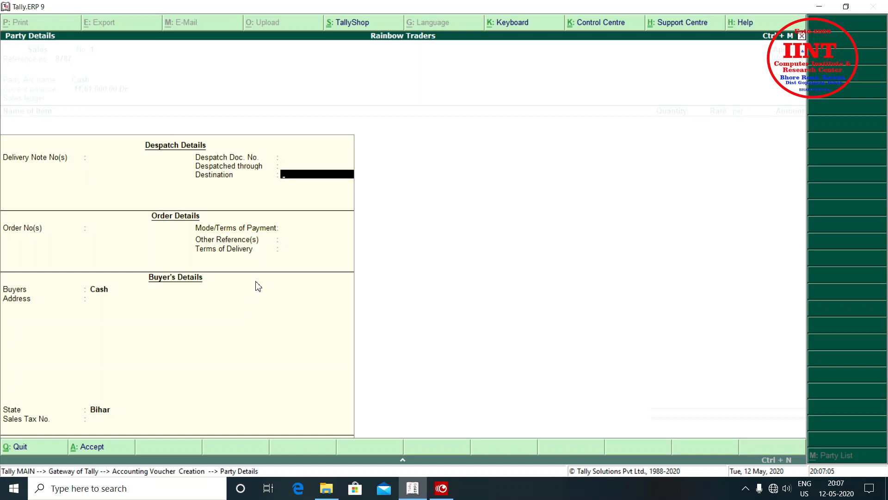
key(Return)
key(Return)
key(Return)
key(Return)
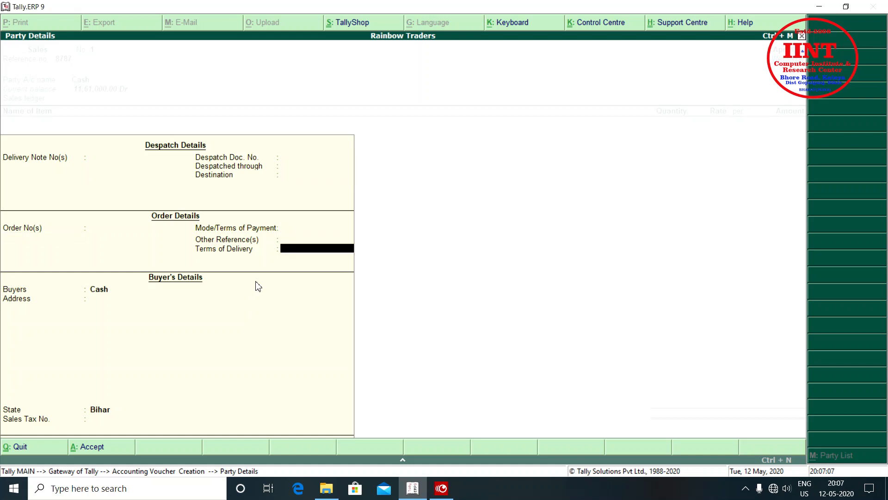
key(Return)
key(Return)
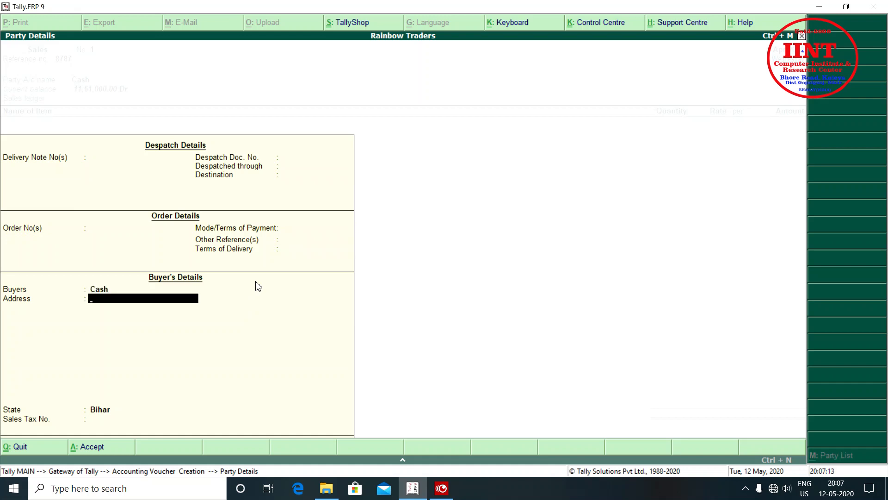
key(Return)
key(Return)
key(Return)
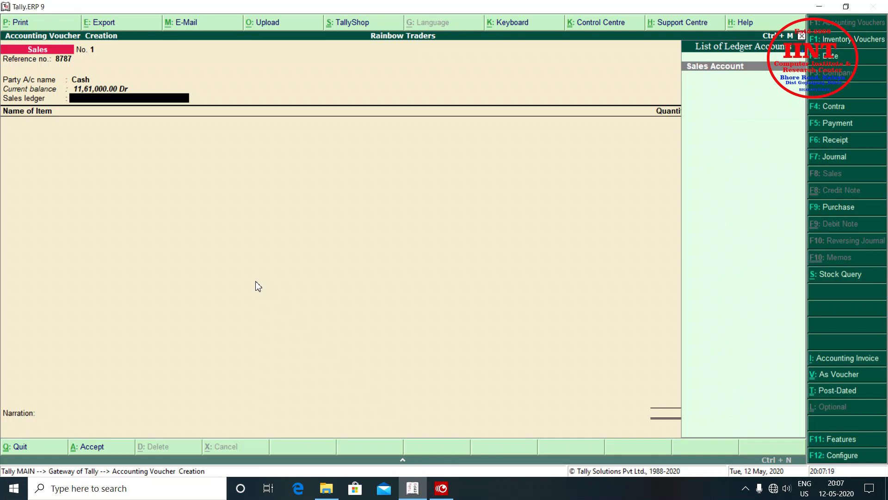
key(BackSpace)
key(Return)
key(Return)
key(Return)
key(Return)
key(Return)
key(Return)
key(Return)
key(Return)
key(Return)
key(Return)
key(Return)
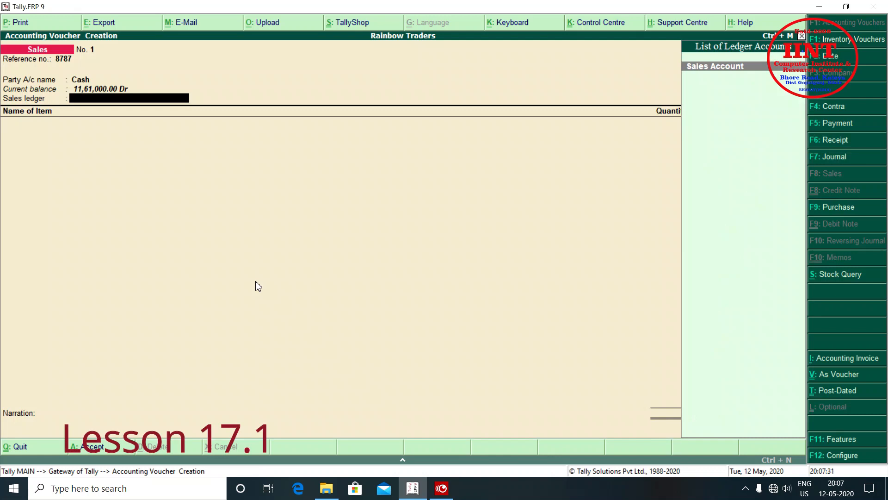
Use Sales Account as the sales ledger and add 800 pcs of Lux at a rate of 19 per pcs
key(Return)
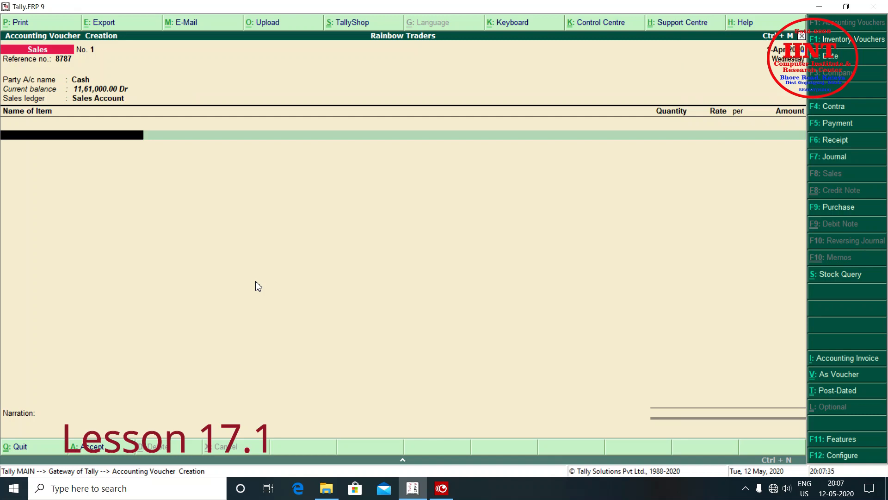
text(Lux)
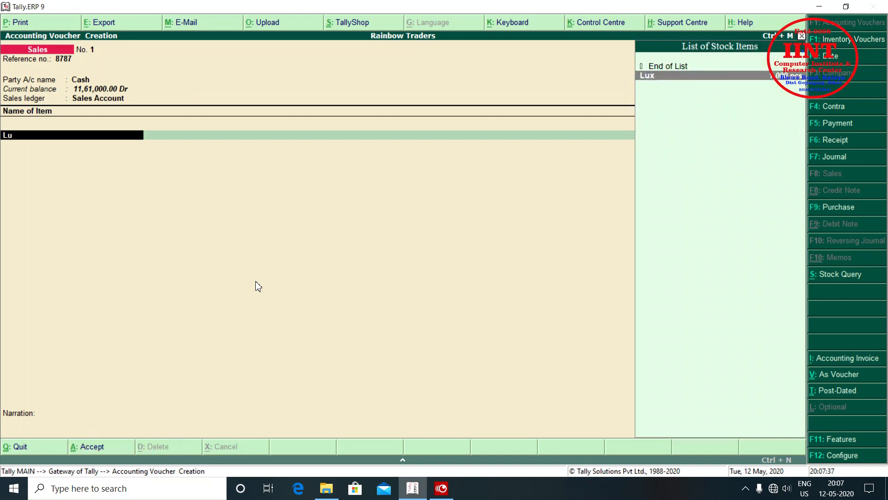
key(Return)
text(800)
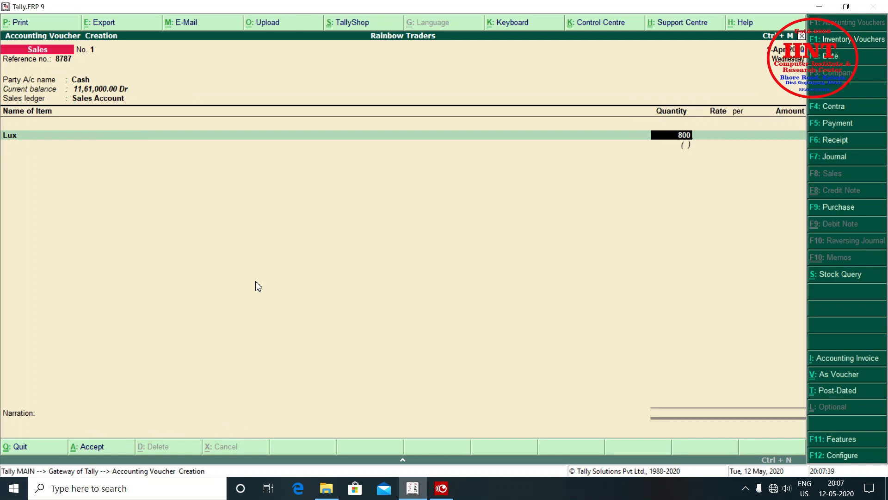
key(Return)
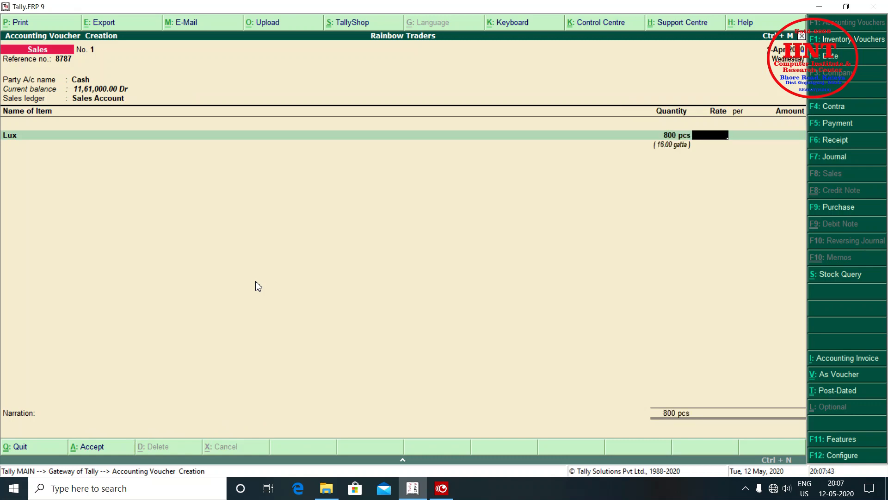
text(19)
key(Return)
key(Return)
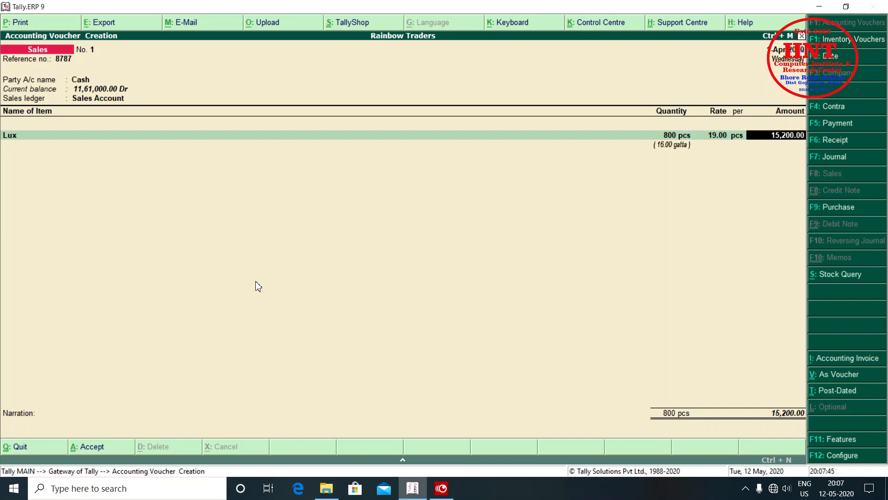
key(Return)
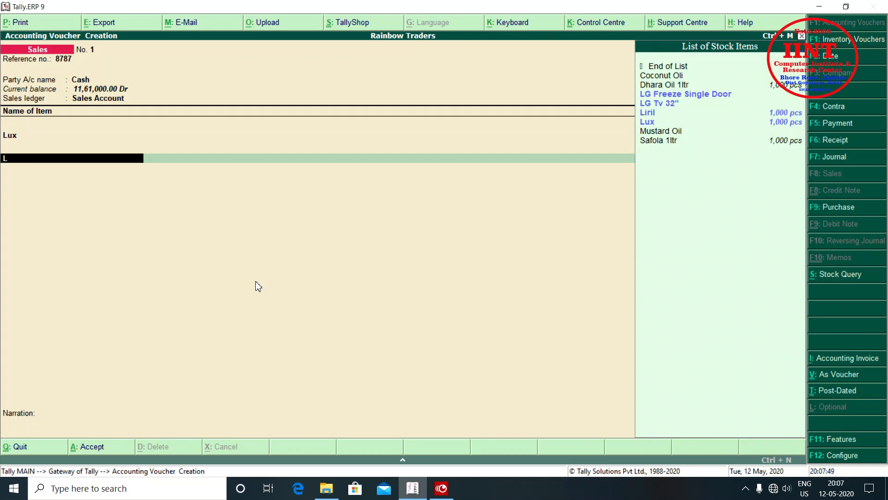
Add 800 pcs of Liril at a rate of 18 per pcs to the sales voucher
text(li)
key(Return)
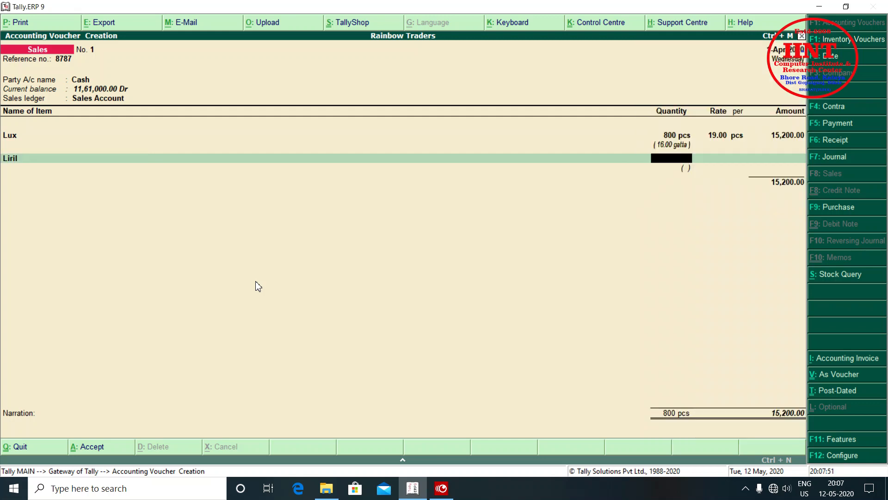
text(800)
key(Return)
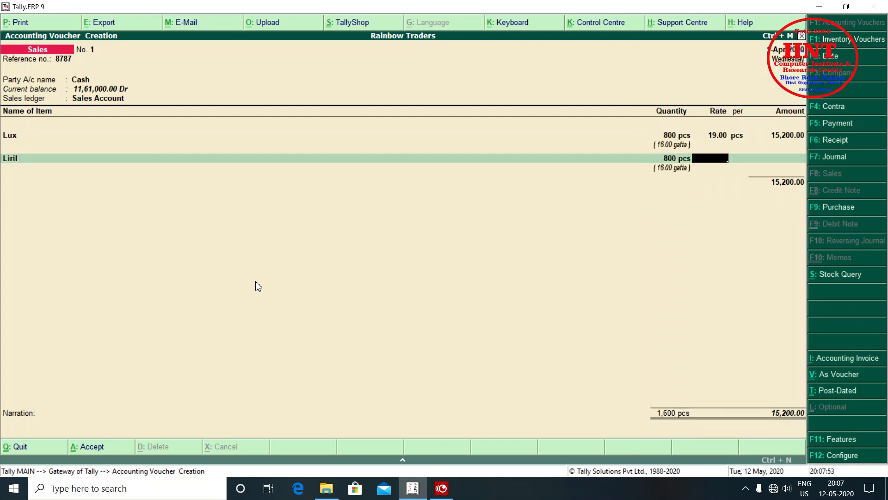
text(18)
key(Return)
key(Return)
key(Return)
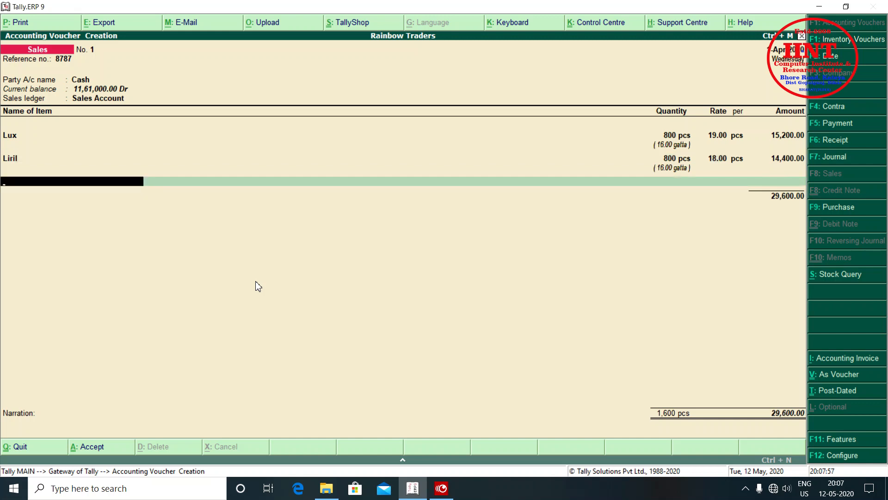
Add 800 pcs of Safola 1ltr at a rate of 115 per pcs to the sales voucher
text(Sa)
key(Return)
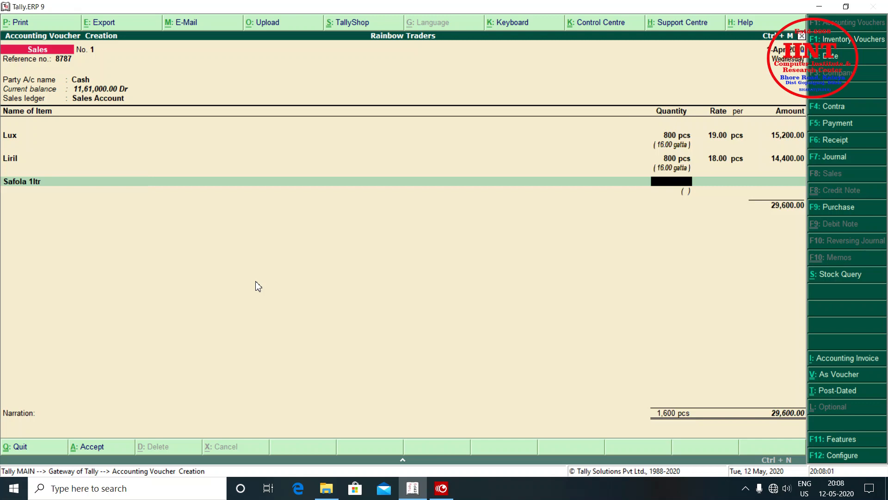
text(115)
key(Return)
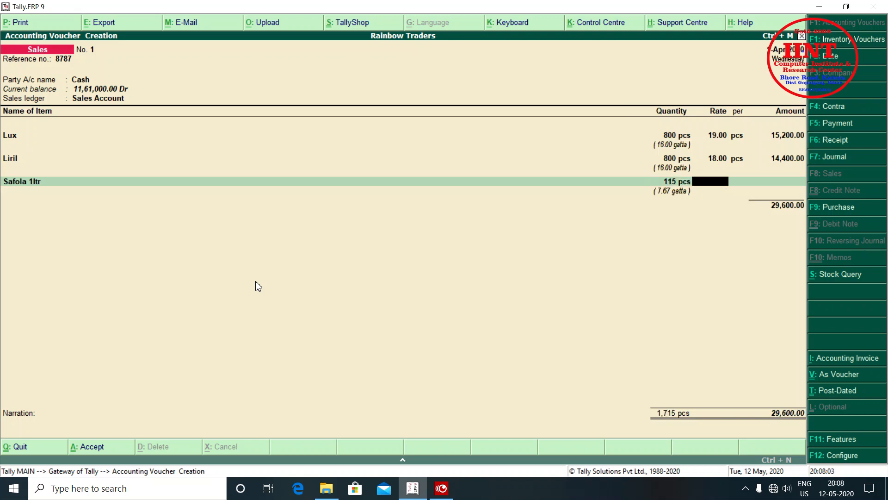
key(BackSpace)
text(800)
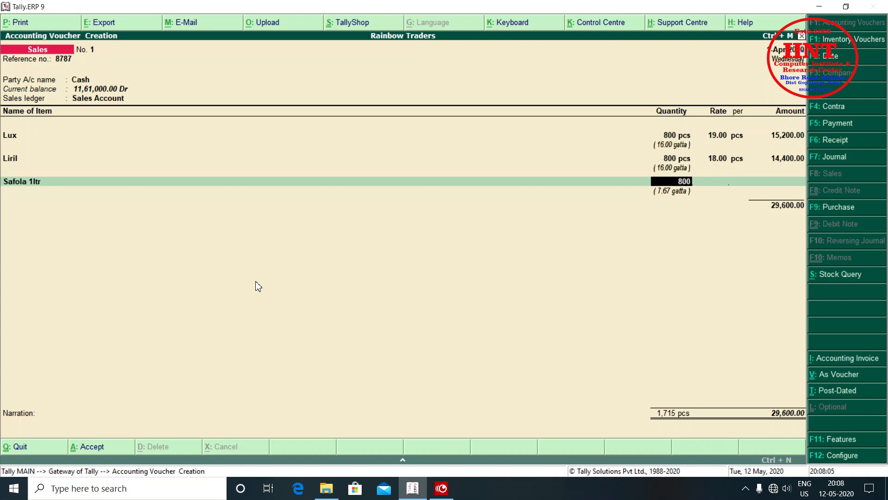
key(Return)
text(115)
key(Return)
key(Return)
key(Return)
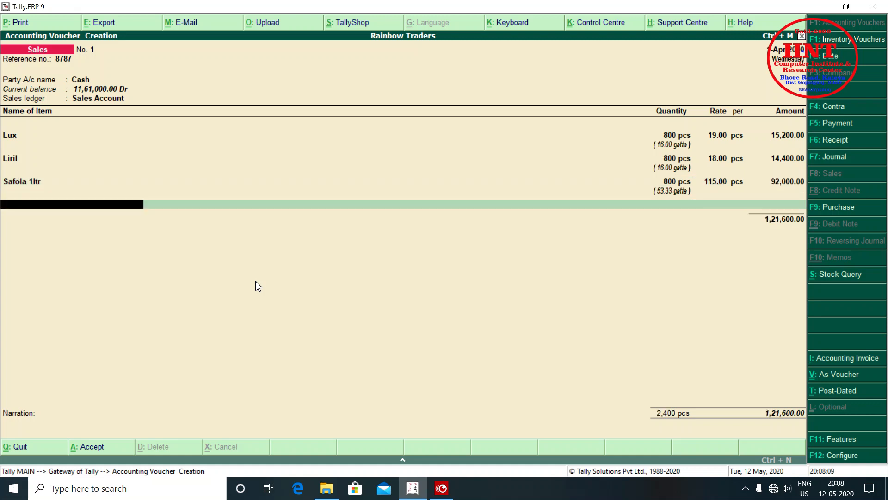
Add Dhara Oil 1ltr to the sales voucher with a quantity of 800 pcs
text(dh)
key(Return)
text(800)
key(Return)
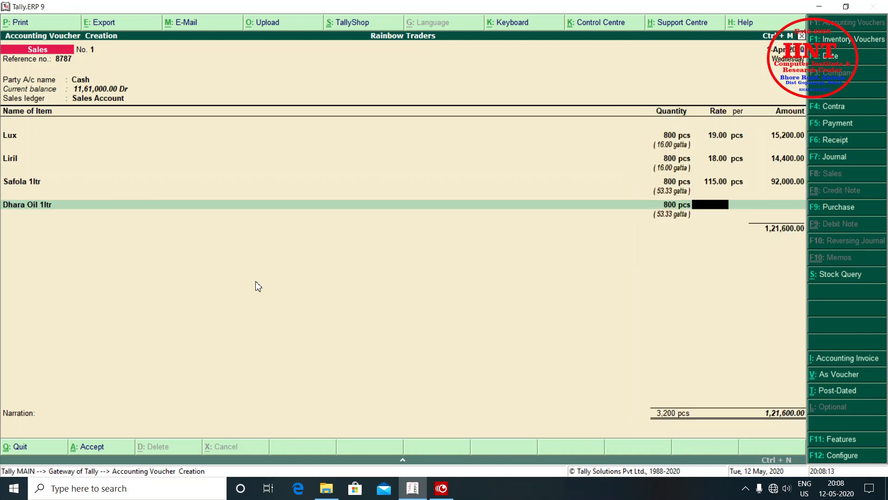
Go back to the Dhara Oil 1ltr item name to review the available stock quantities, and return to its rate
key(BackSpace)
key(BackSpace)
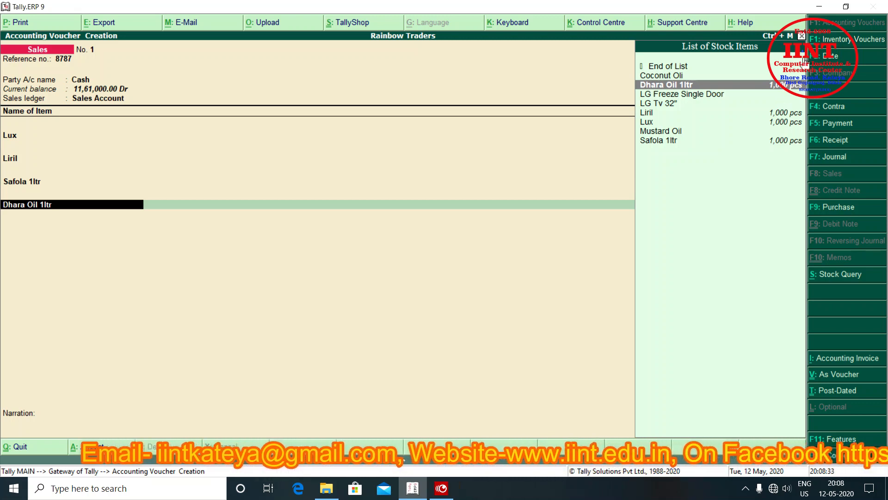
key(Return)
key(BackSpace)
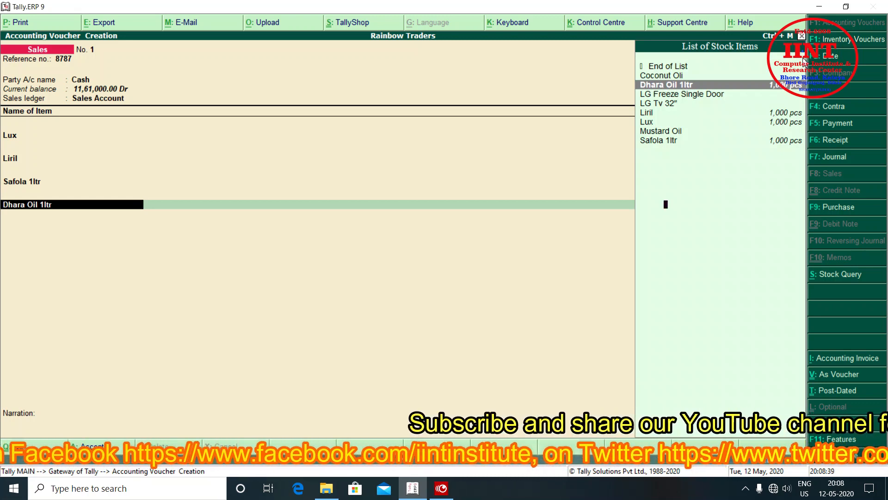
key(Return)
key(Return)
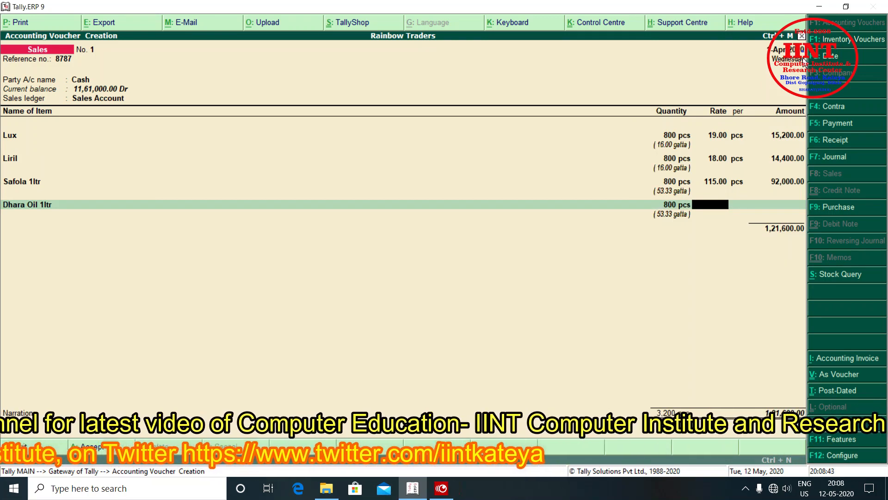
Set the Dhara Oil 1ltr rate to 110 per pcs, end the item list and save sales voucher 1
text(110)
key(Return)
key(Return)
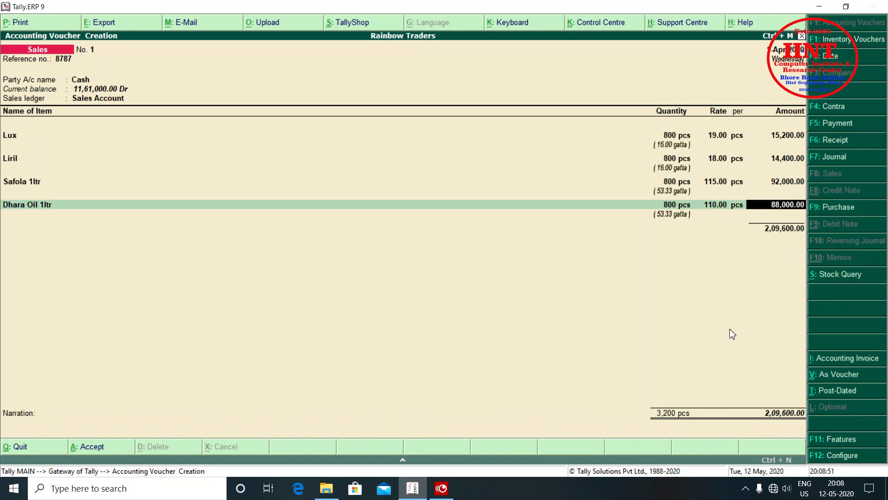
key(Return)
key(Return)
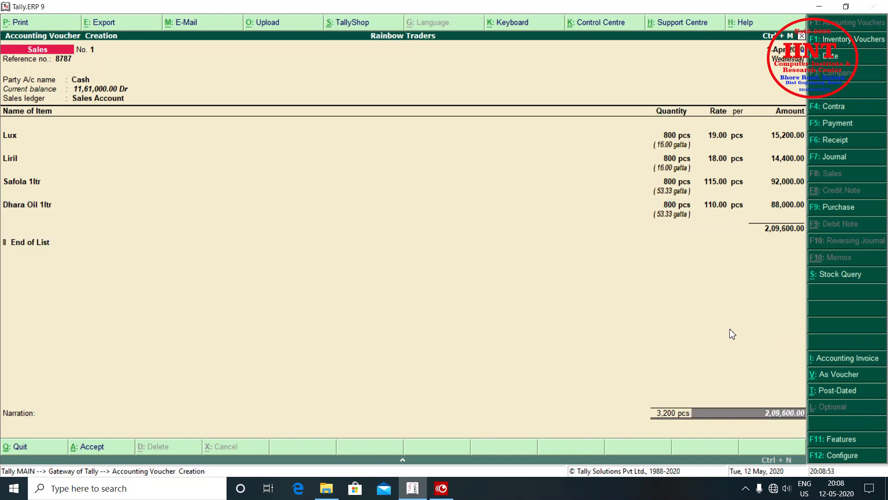
key(ctrl+a)
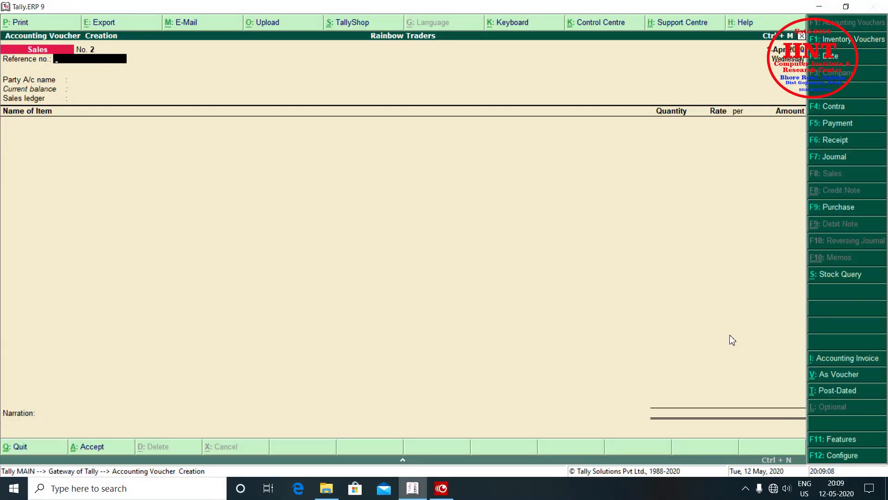
Start a purchase voucher with supplier invoice number 45656 dated 1-Apr-2020 and choose ABC Enterprises as the party account
click(835, 207)
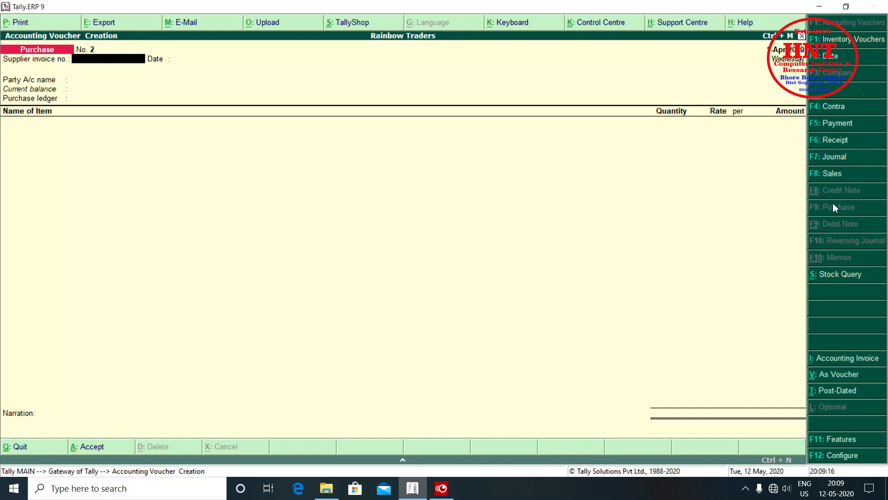
text(45656)
key(Return)
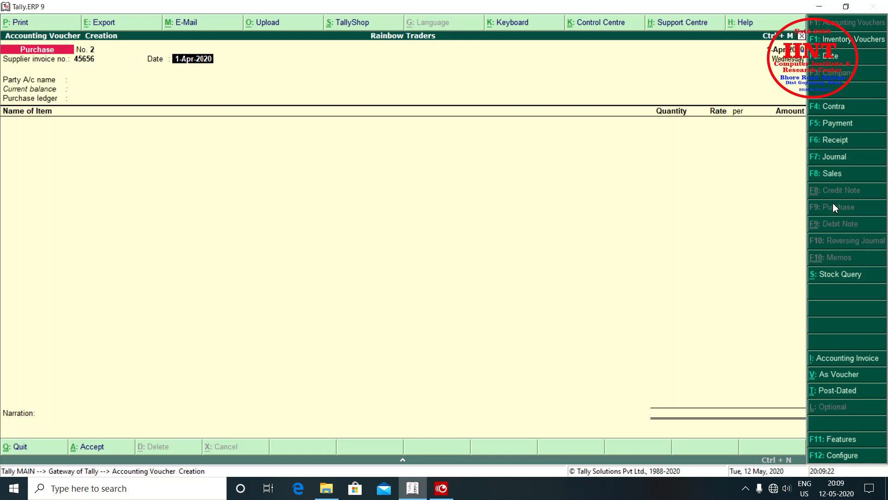
key(Return)
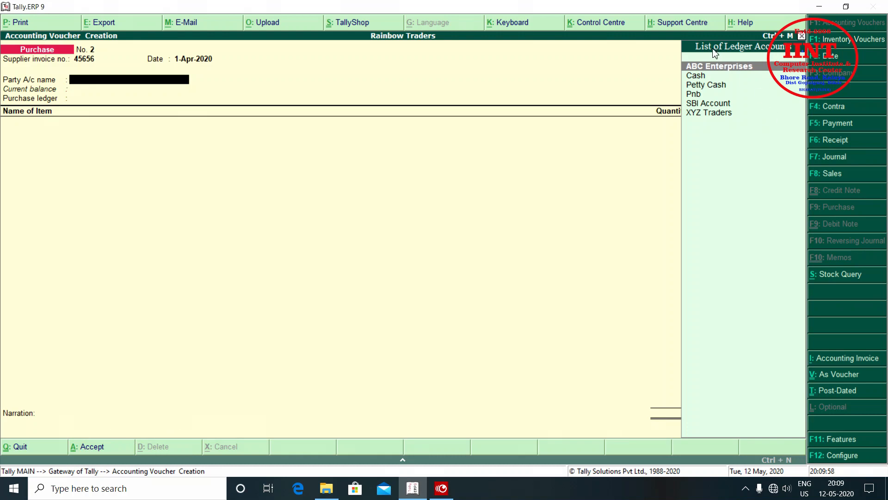
click(709, 68)
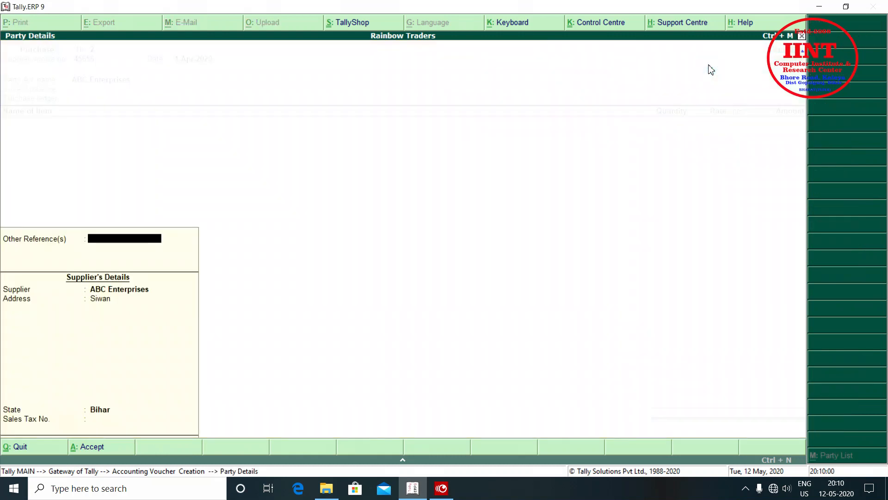
Accept the supplier's party details with the state as Bihar and choose Purchase Account as the purchase ledger
key(Return)
key(Return)
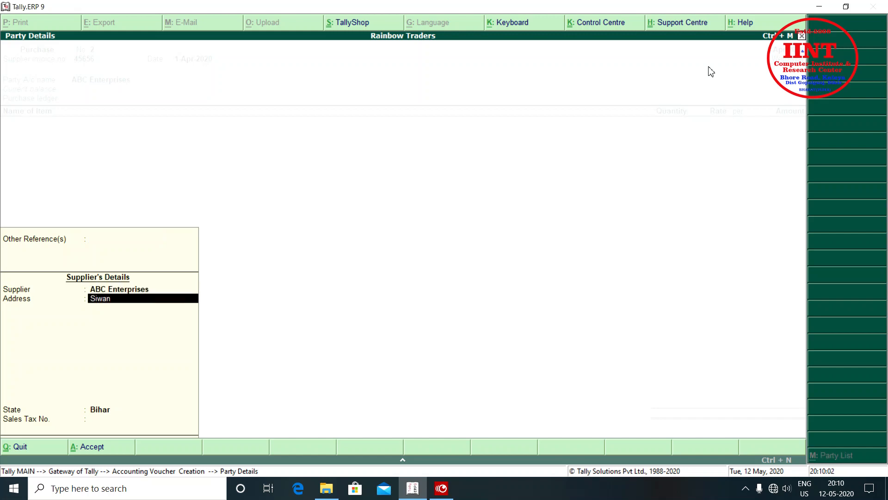
key(Return)
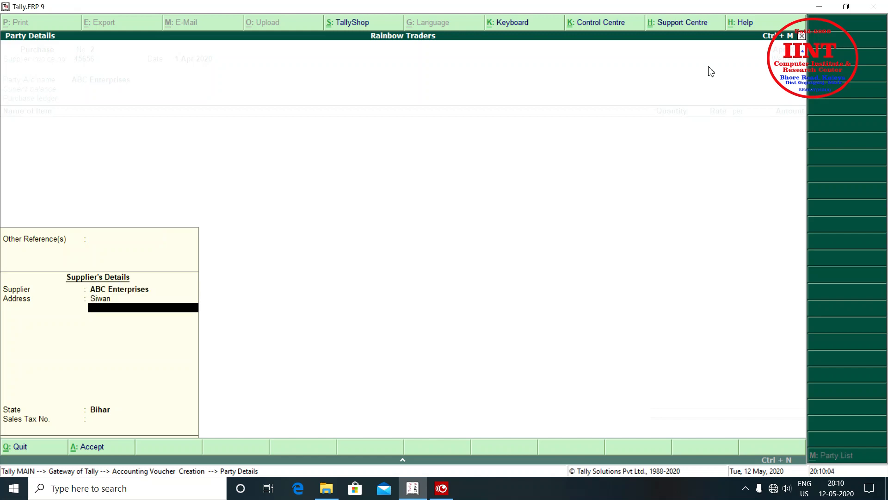
key(Return)
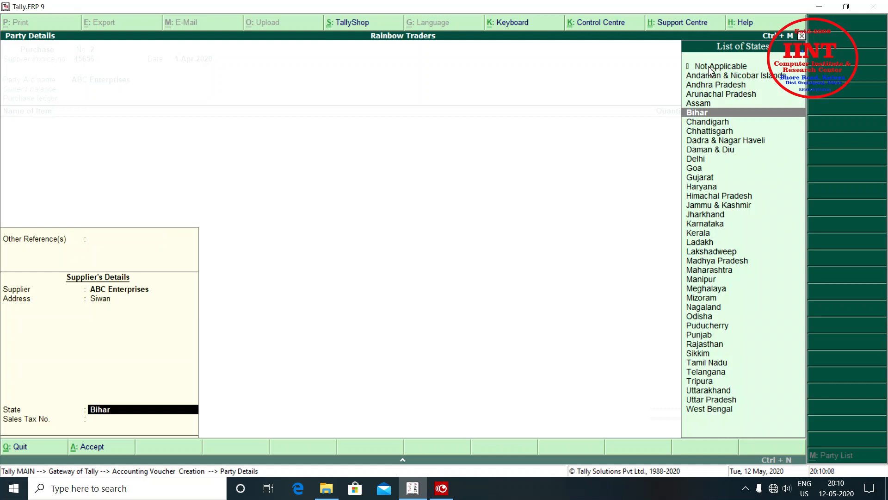
key(Return)
key(Return)
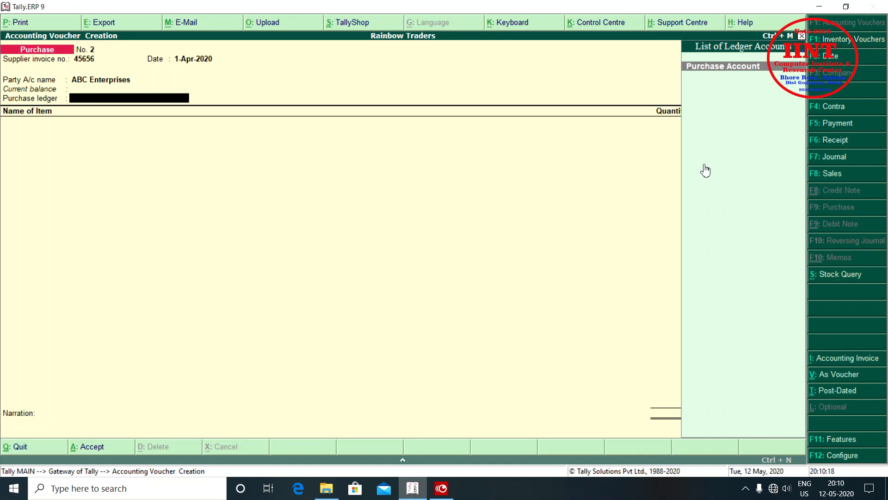
key(Return)
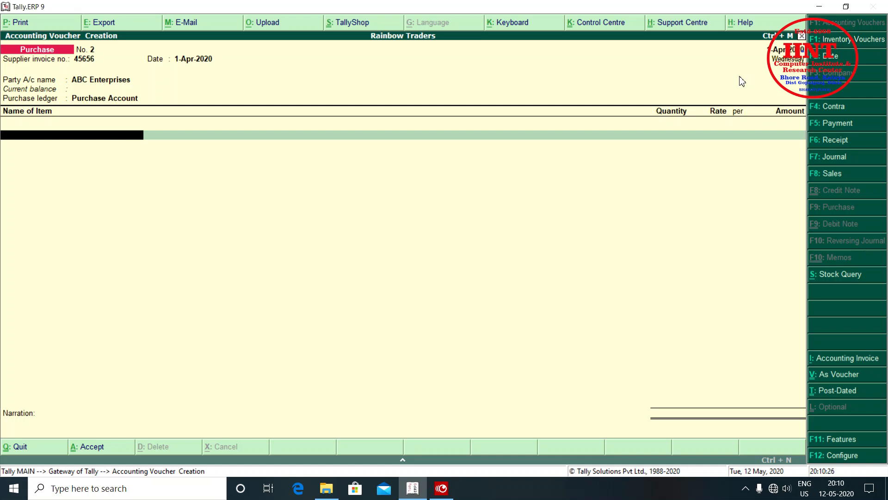
Add Mustard Oil to the purchase voucher with a quantity of 100 ltr at a rate of 104 per ltr
text(Mustard Oil)
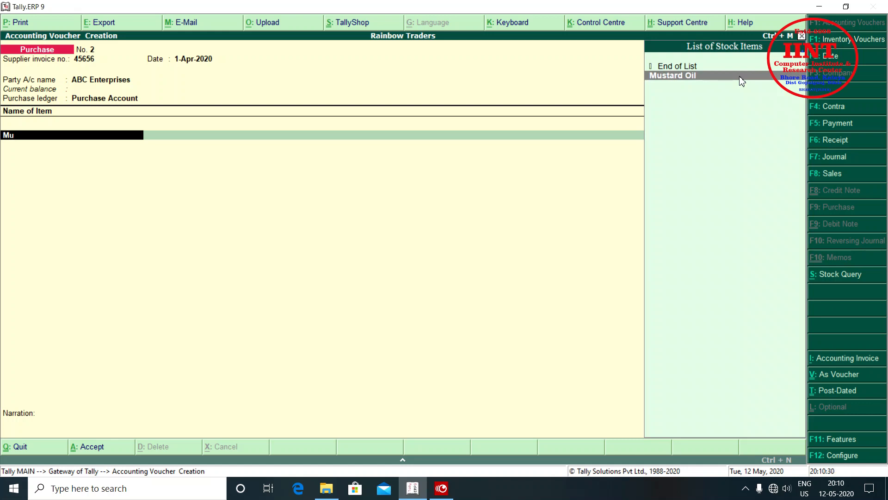
key(Return)
text(100)
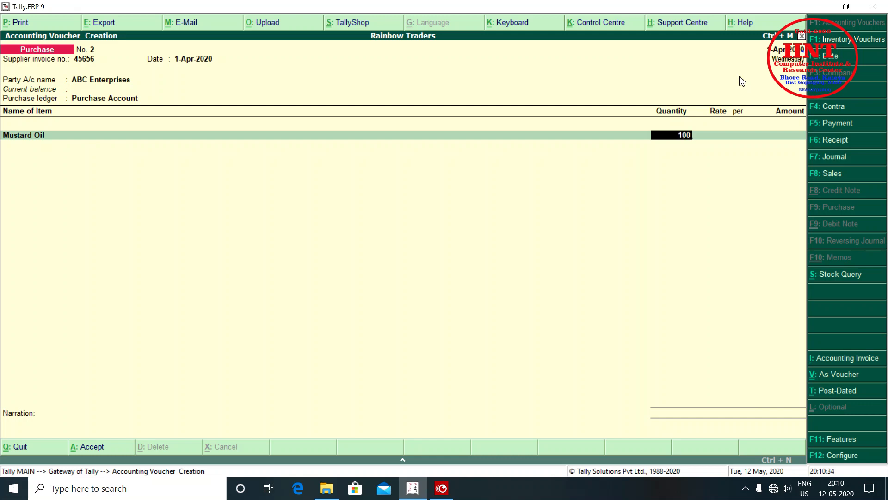
key(Return)
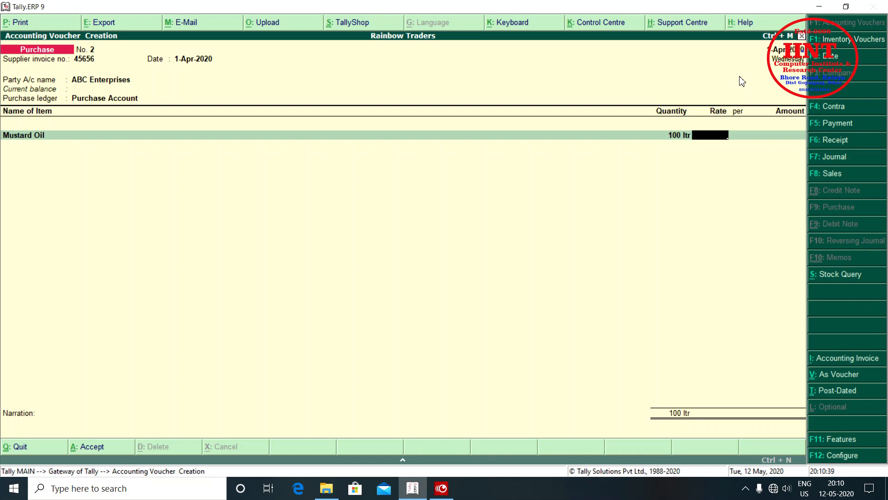
text(104)
key(Return)
key(Return)
key(Return)
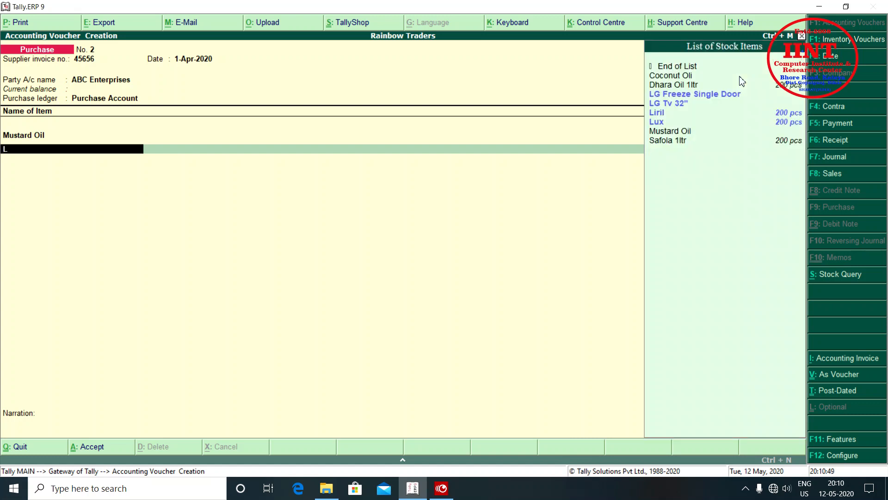
Add Lux to the purchase voucher, entering its quantity in the alternate unit as 100 gatta
text(Lux)
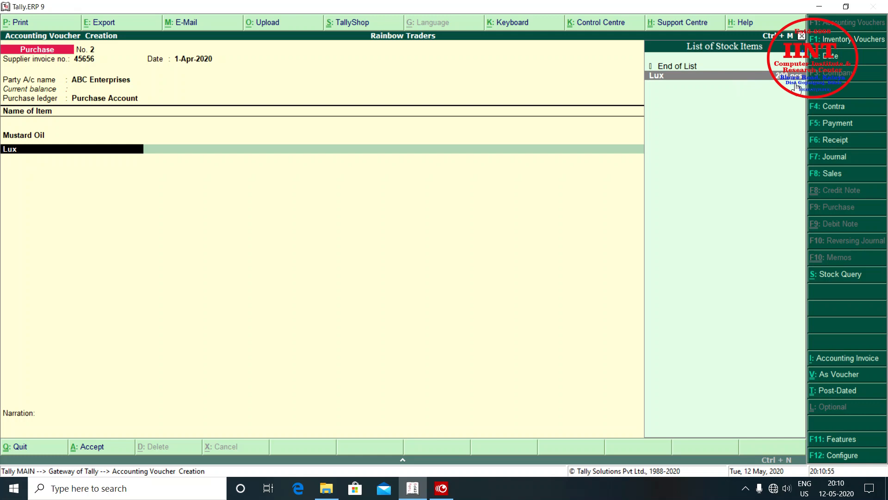
key(Return)
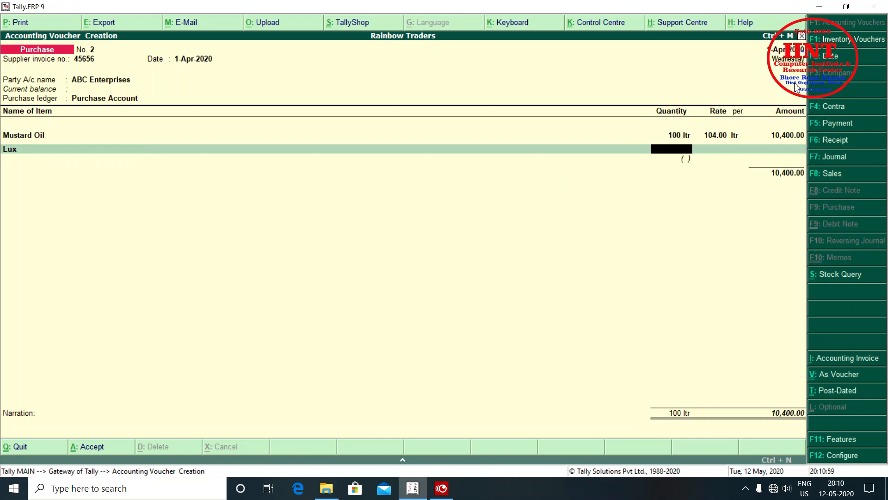
text(100)
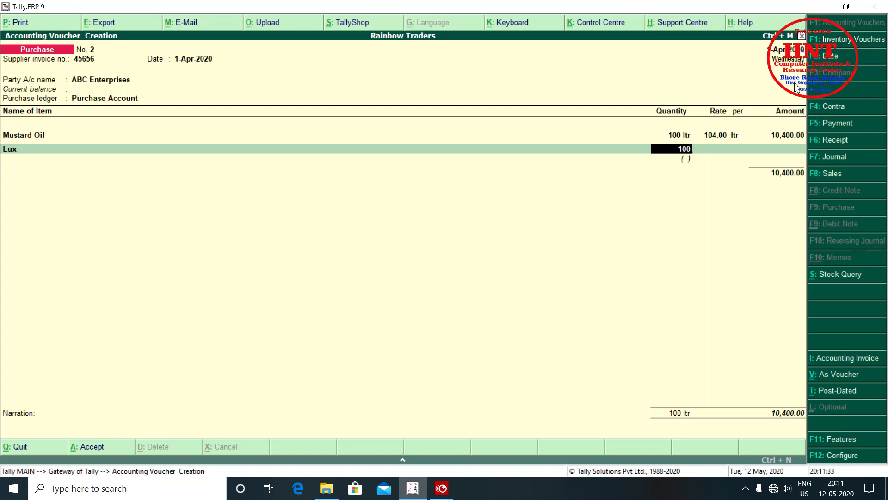
text(gatt)
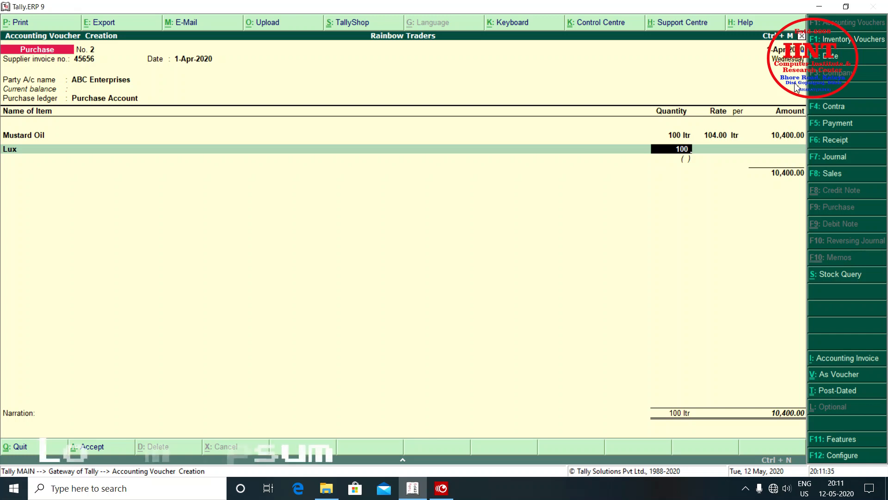
text(a)
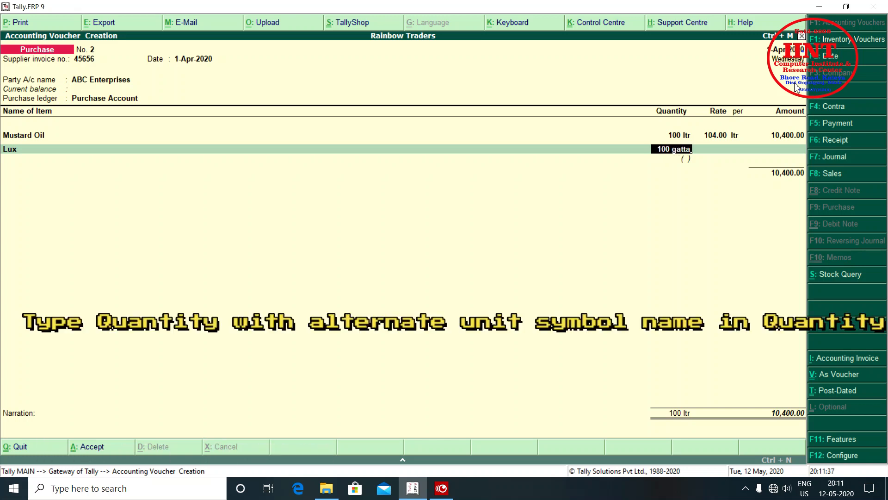
key(Return)
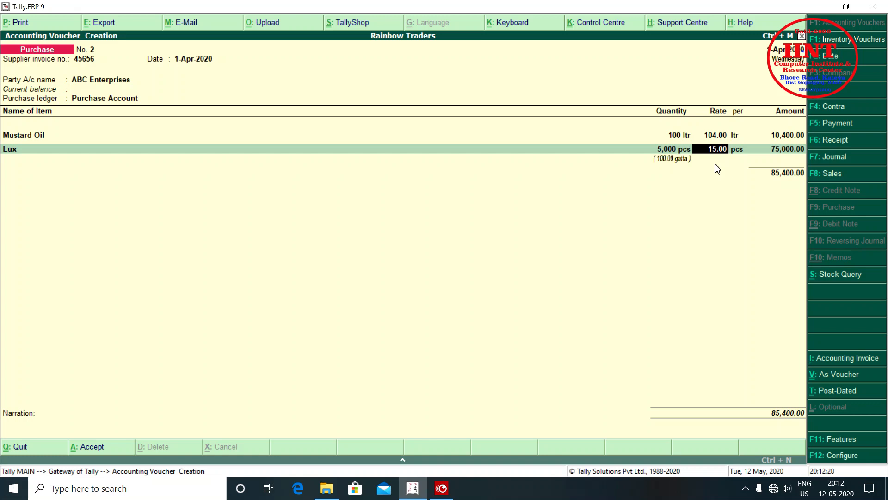
Set the Lux rate to 740 per gatta and accept the line amount
text(740)
key(Return)
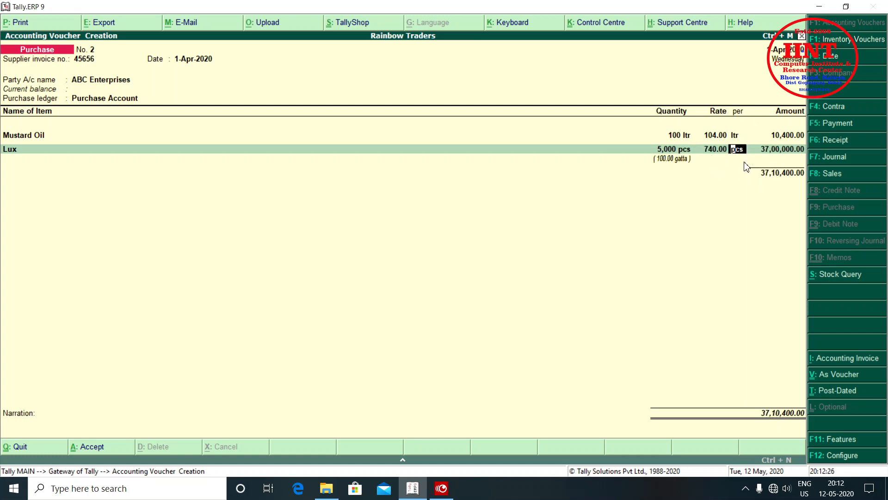
text(gatt)
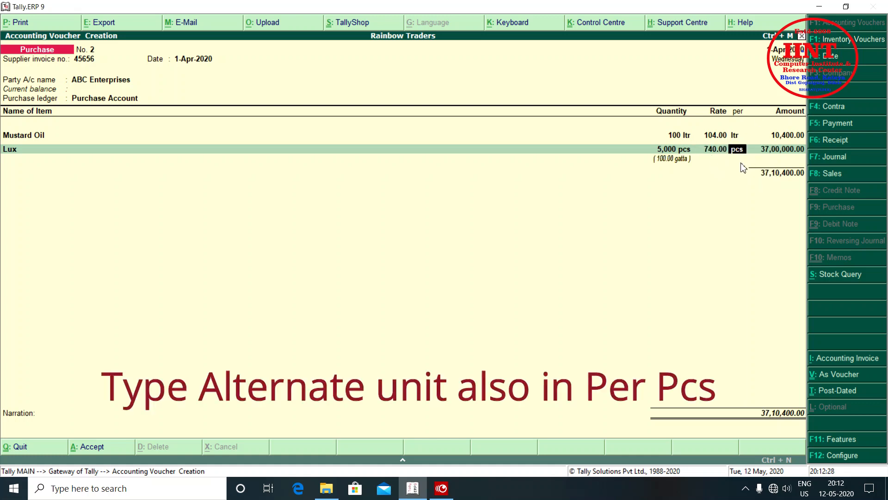
text(a)
key(Return)
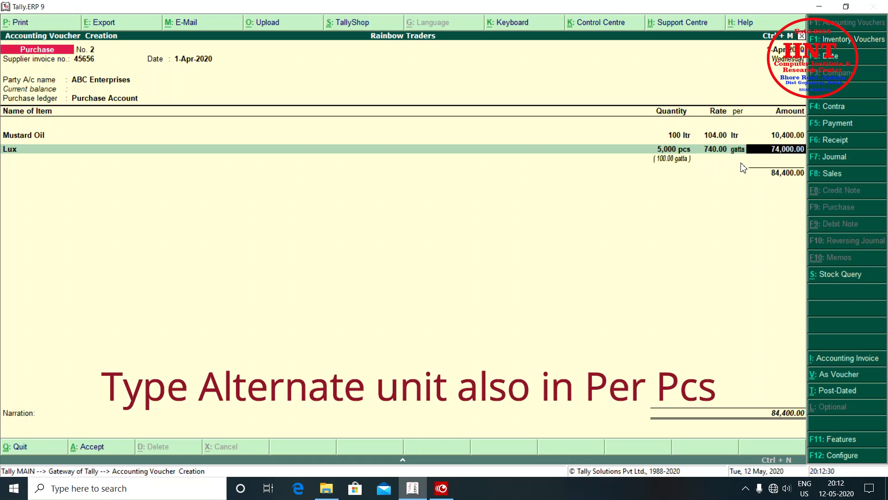
key(Return)
Add Liril to the purchase voucher with a quantity of 100 gatta at a rate of 740 per gatta
text(li)
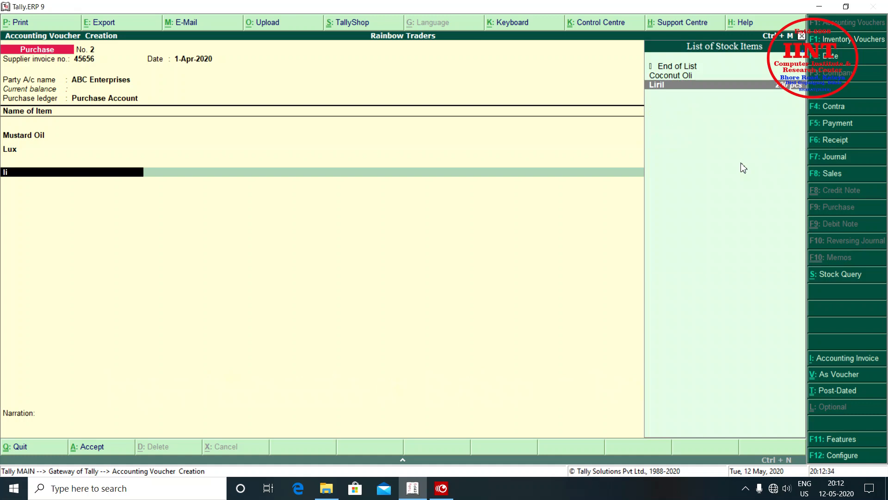
key(Return)
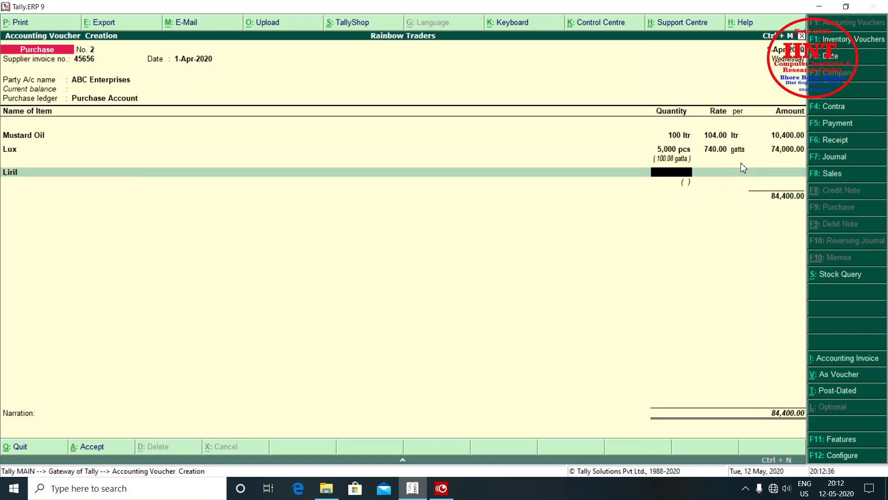
text(100 gatta)
key(Return)
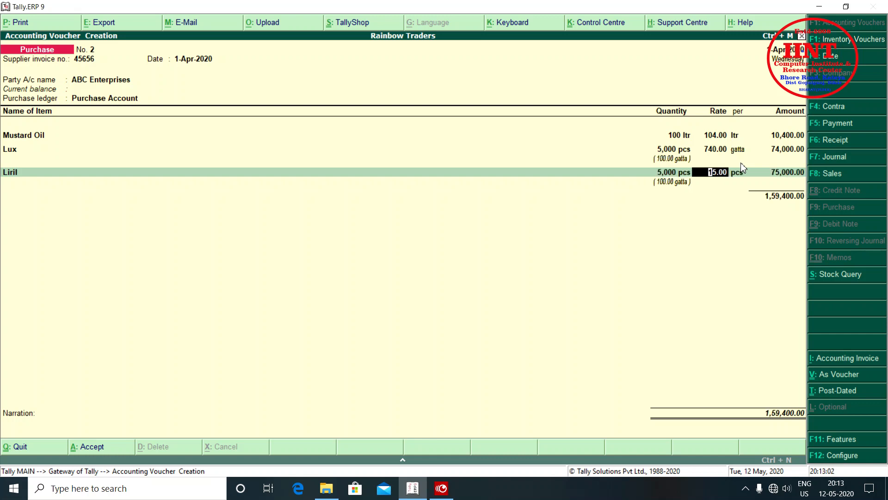
text(740)
key(Return)
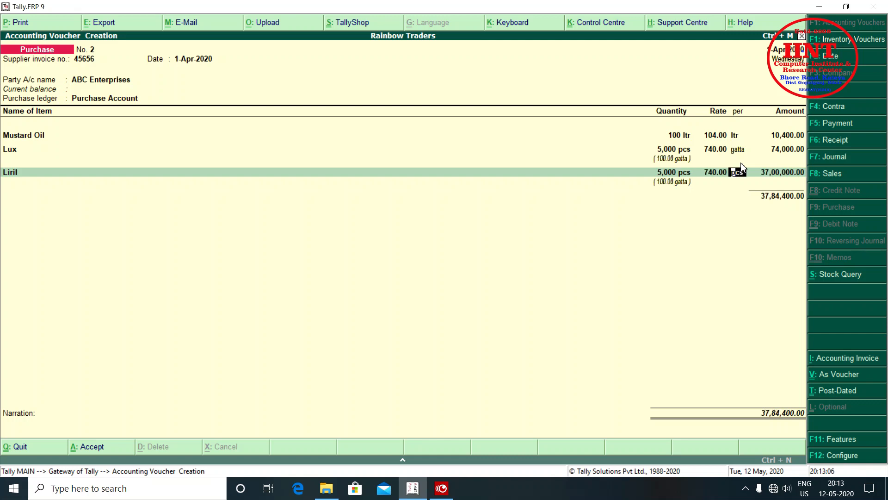
text(gatta)
key(Return)
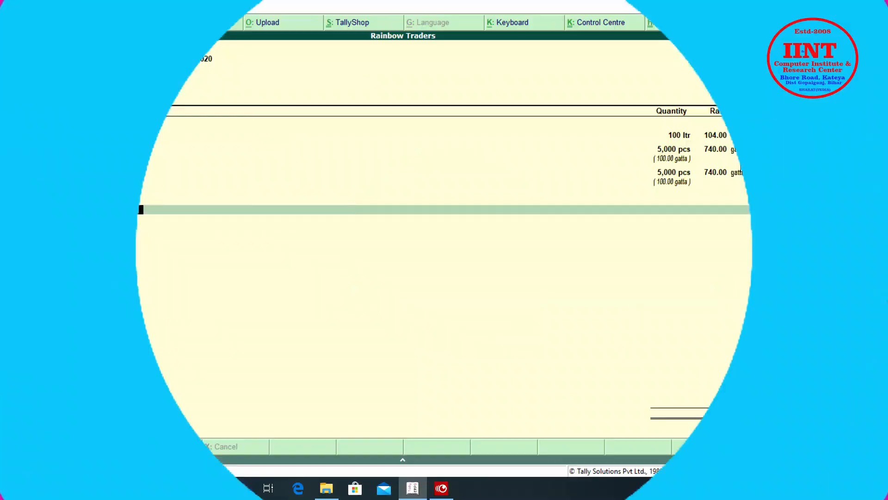
End the item list and save purchase voucher 2 without a narration
key(Return)
key(Return)
key(Return)
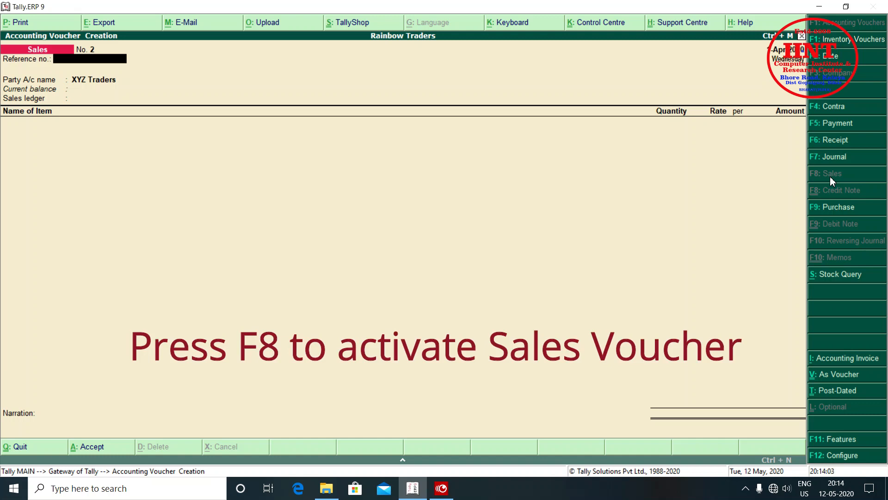
Leave the reference number of sales voucher 2 blank and choose XYZ Traders as the party account
key(Return)
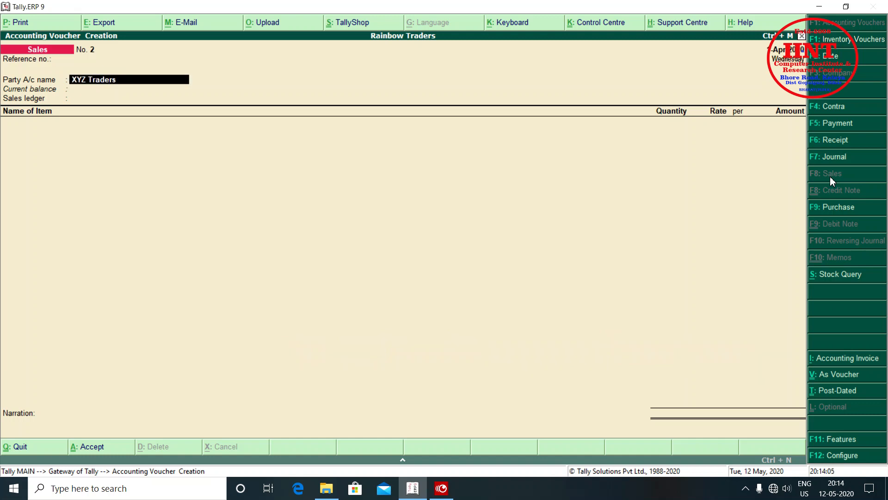
key(Delete)
key(Delete)
key(Delete)
key(Delete)
key(Delete)
key(Delete)
key(Delete)
key(Delete)
key(Delete)
key(Delete)
key(Delete)
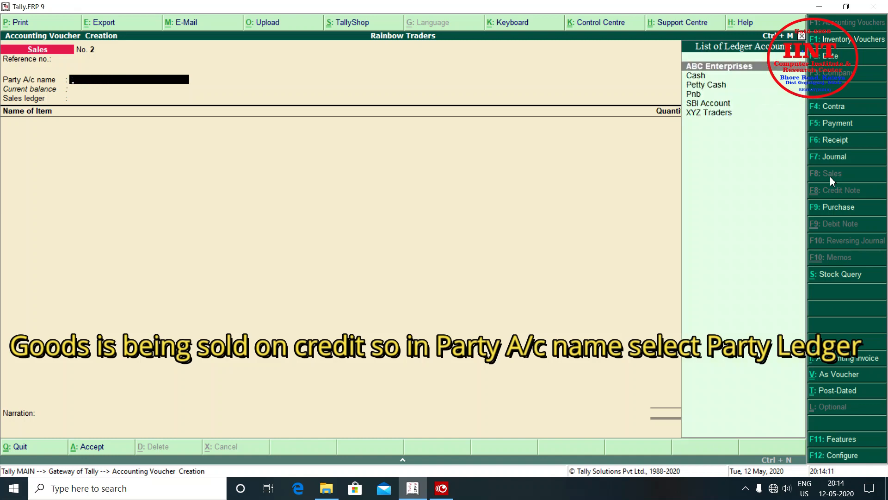
text(Xy)
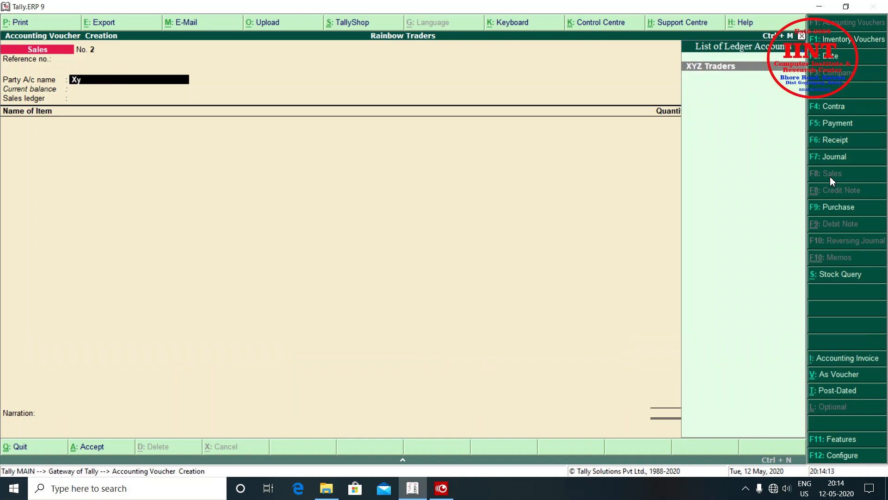
text(z)
key(Return)
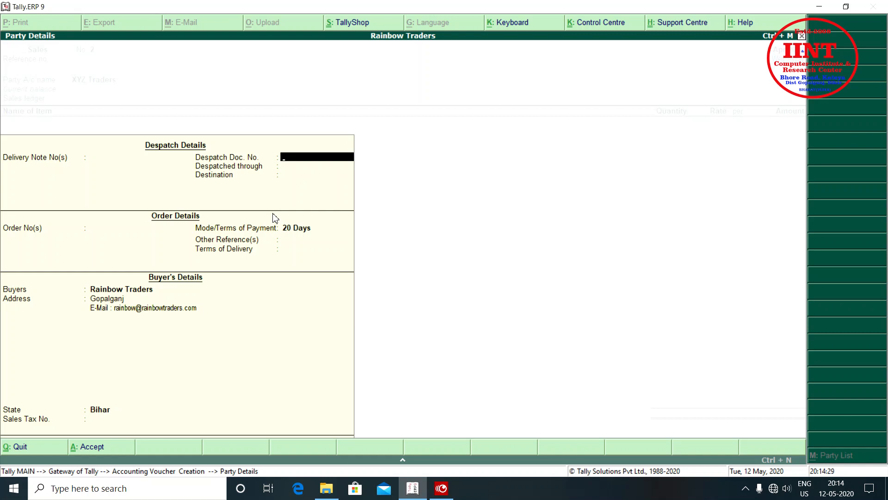
Accept the despatch, order and buyer details unchanged with the state as Bihar, and choose Sales Account as the sales ledger
key(Return)
key(Return)
key(Return)
key(Return)
key(Return)
key(Return)
key(Return)
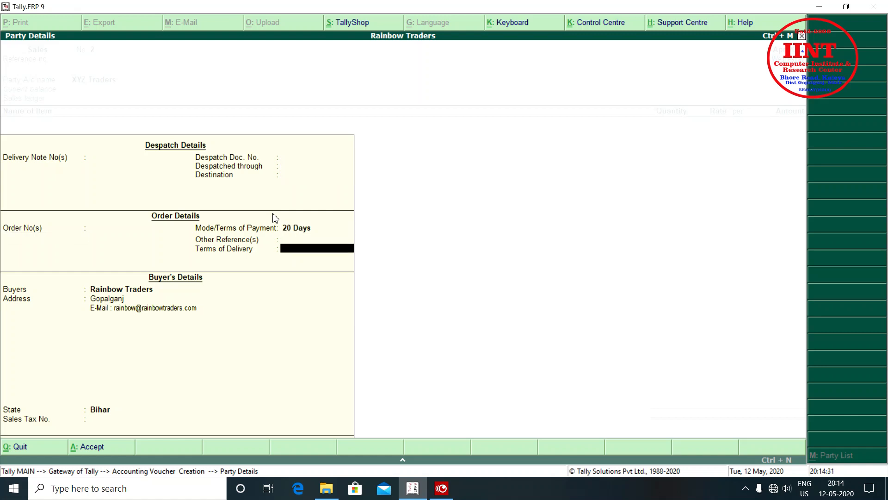
key(Return)
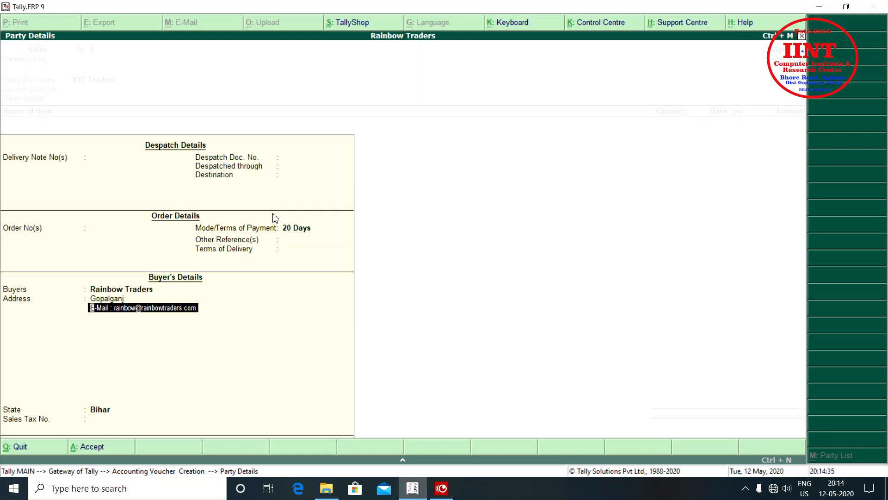
key(Return)
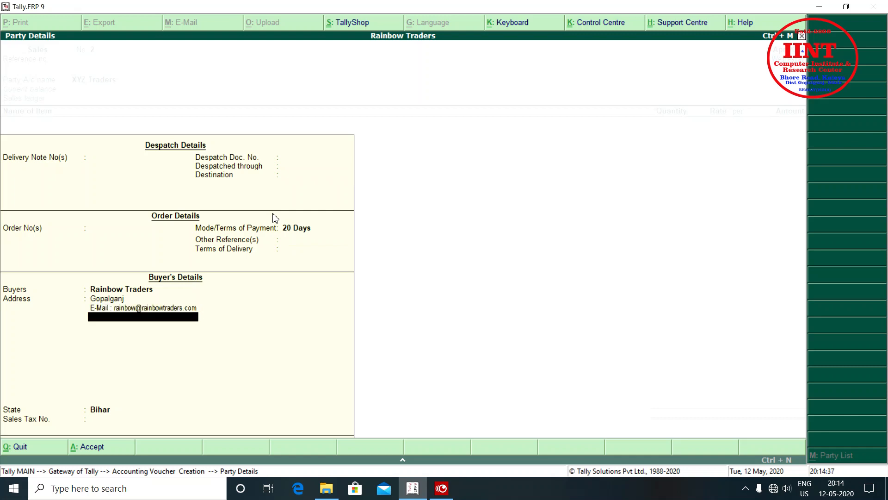
key(Return)
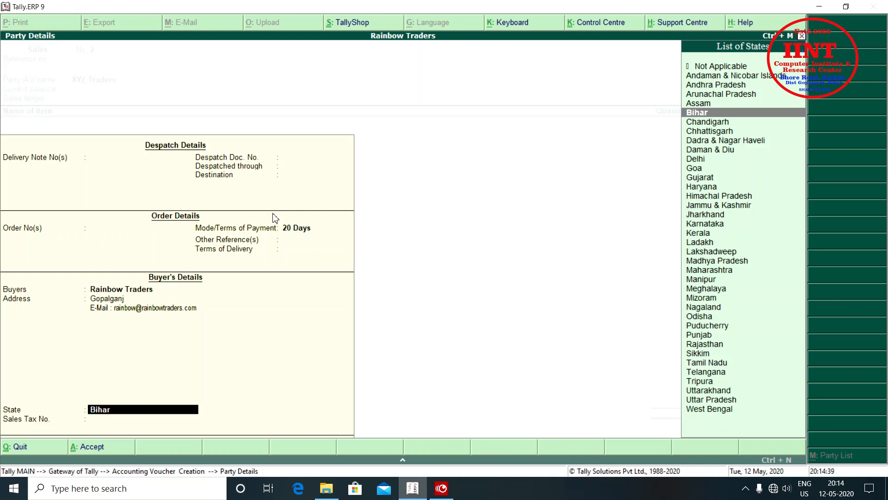
key(Return)
key(Return)
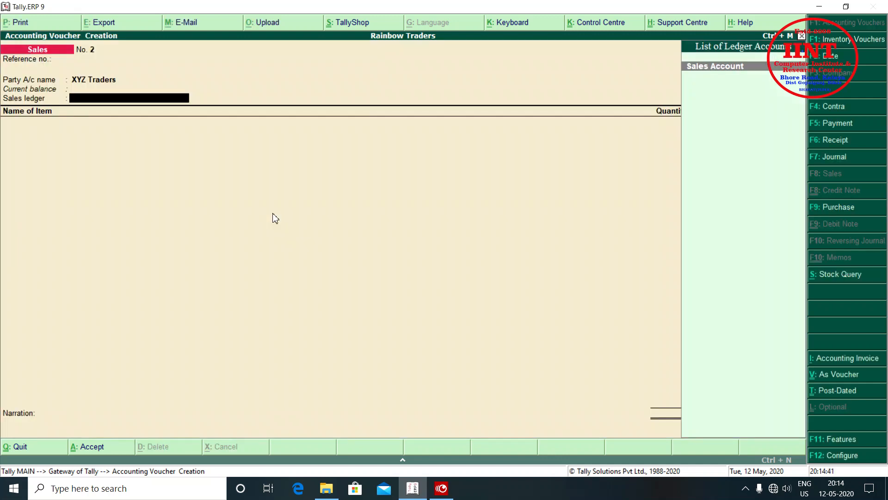
key(Return)
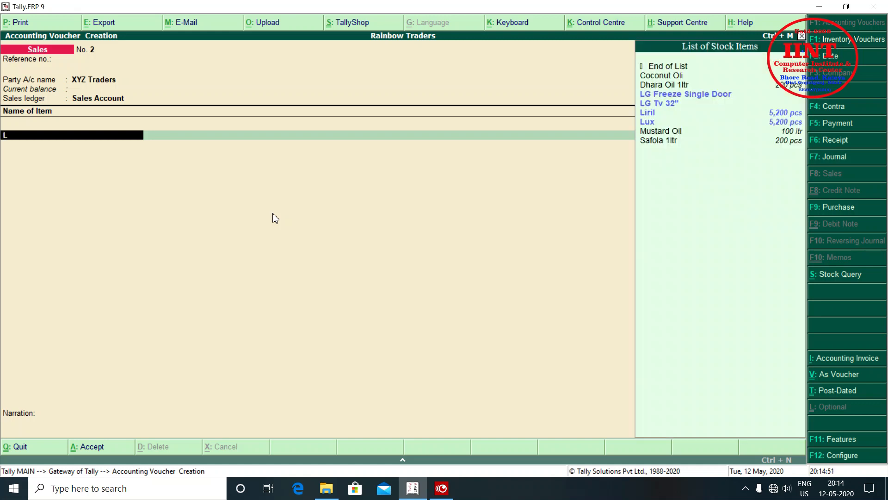
Add Lux to sales voucher 2 with a quantity of 50 gatta at a rate of 780 per gatta
text(Lu)
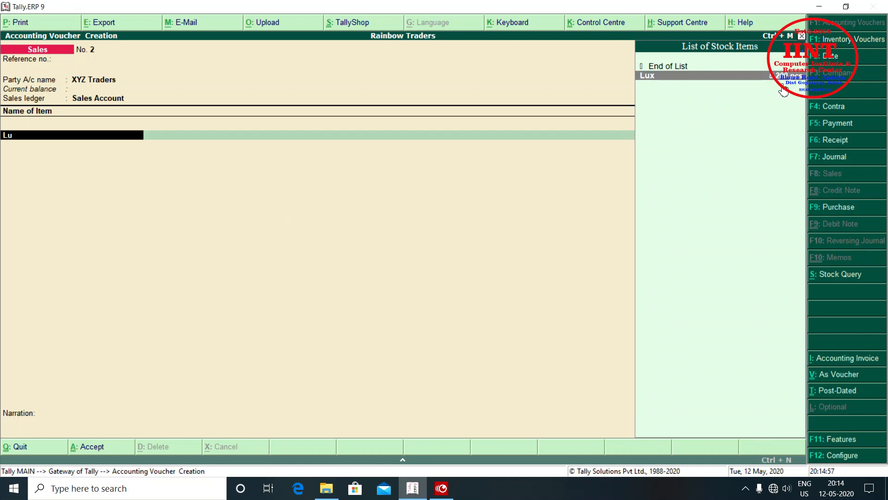
key(Return)
text(50)
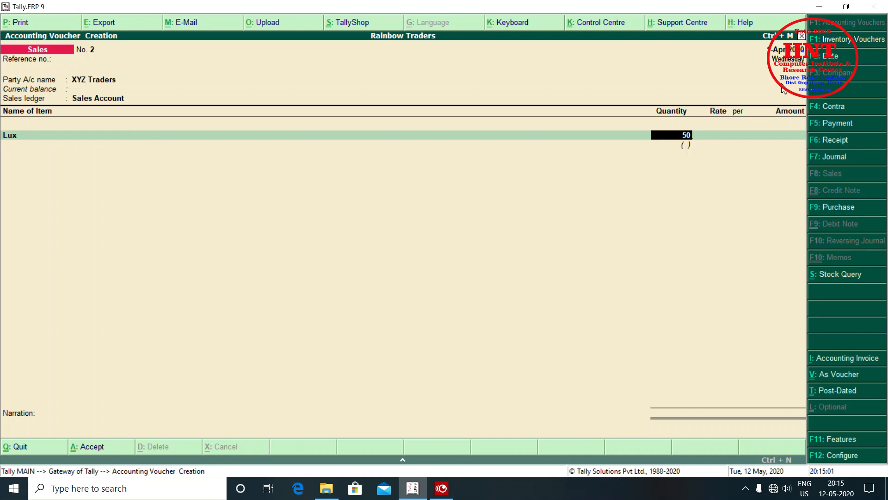
text( g)
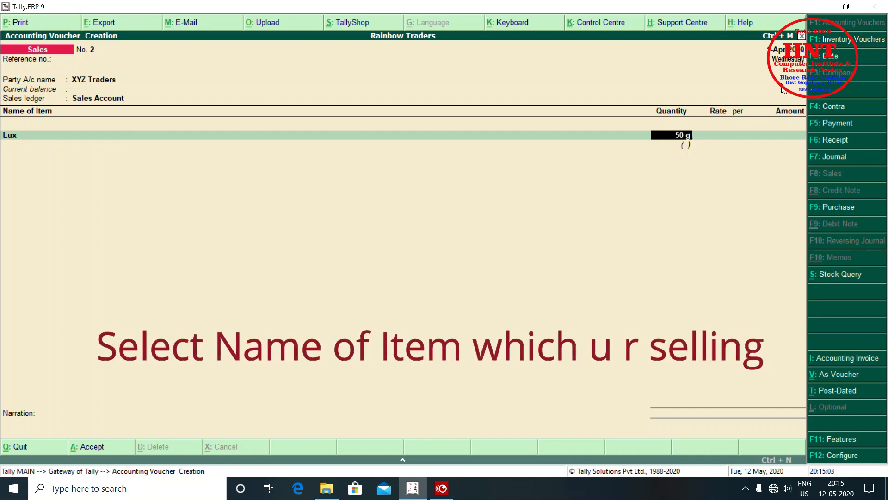
text(atta)
key(Return)
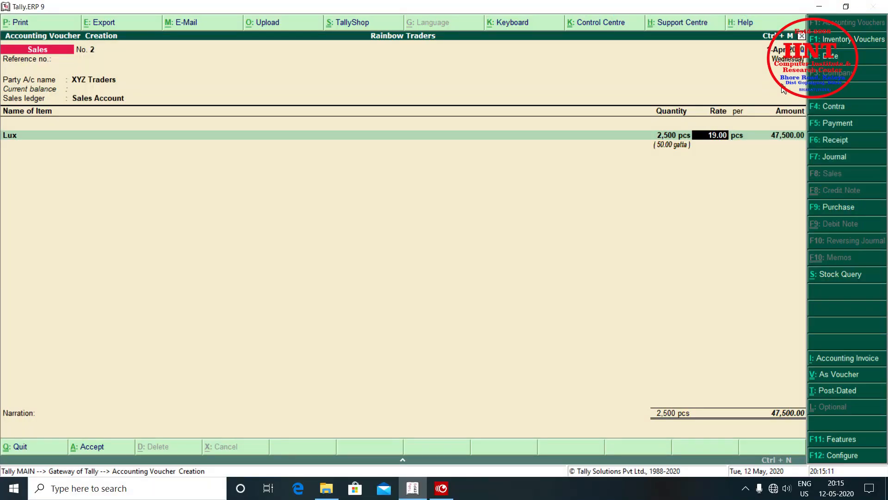
text(780)
key(Return)
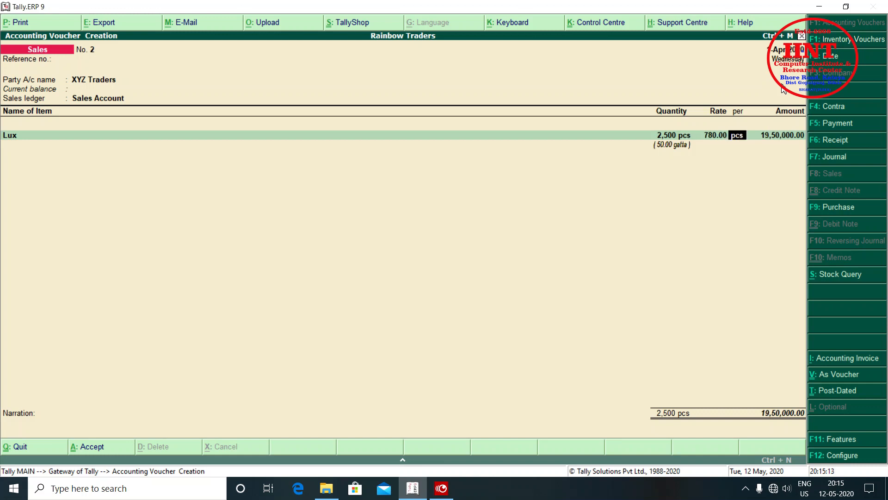
text(gatta)
key(Return)
key(Return)
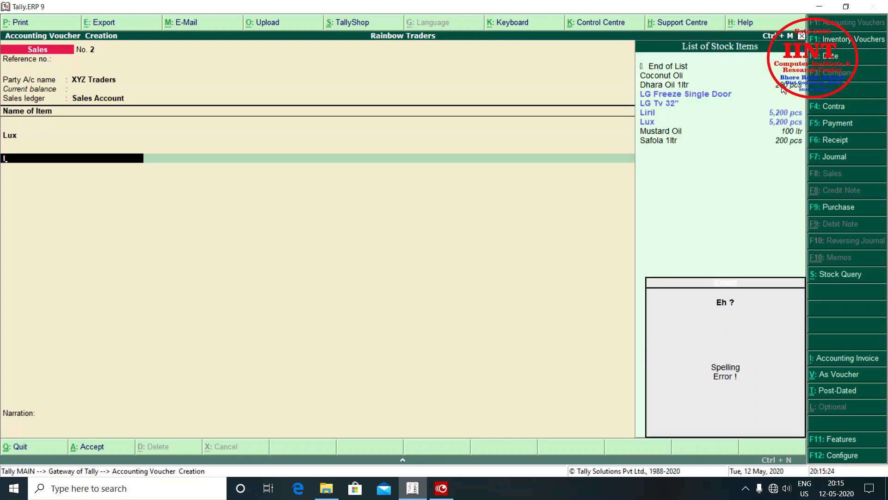
Add Liril with a quantity of 50 gatta at 790 per gatta, and save sales voucher 2 without a narration
text(li)
key(Return)
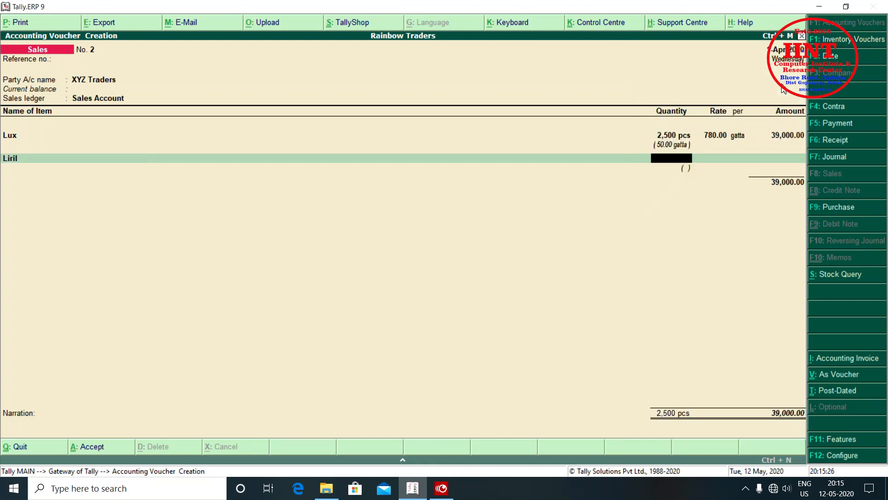
text(50 gatta)
key(Return)
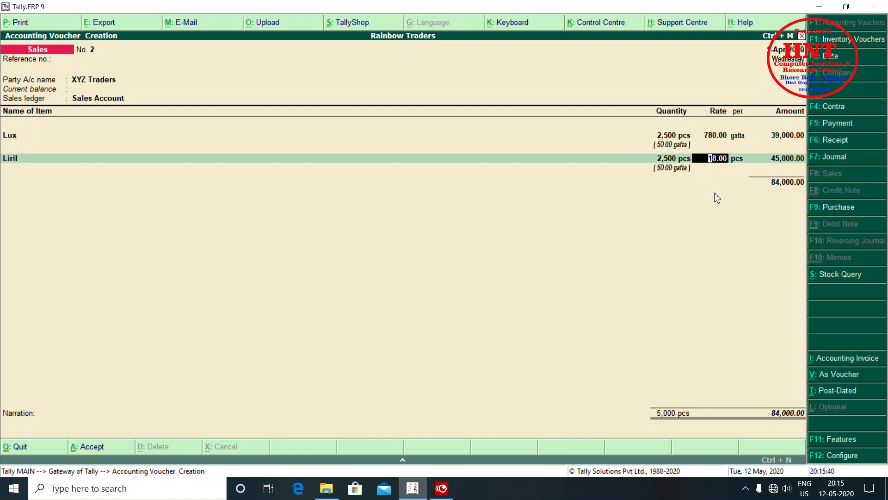
text(790)
key(Return)
text(g)
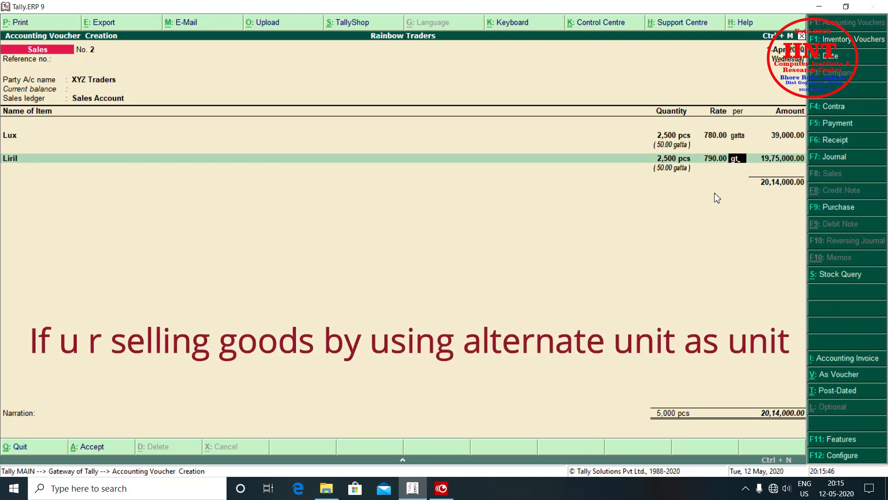
text(att)
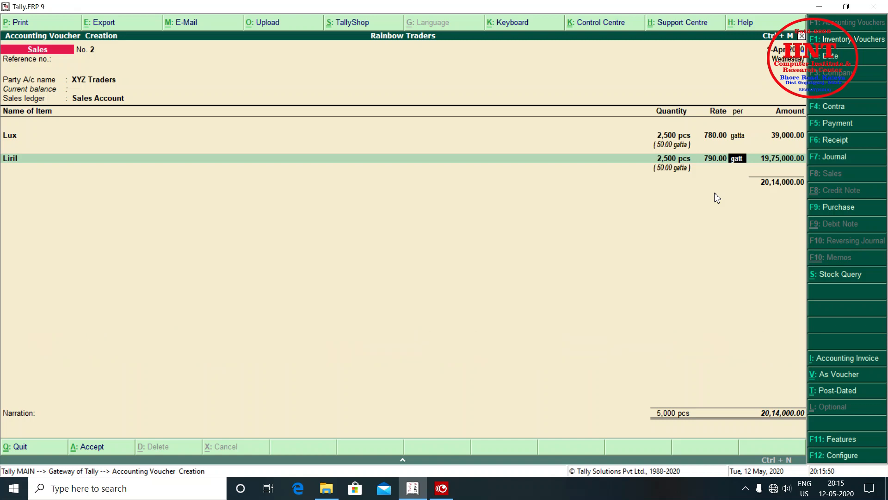
text(a)
key(Return)
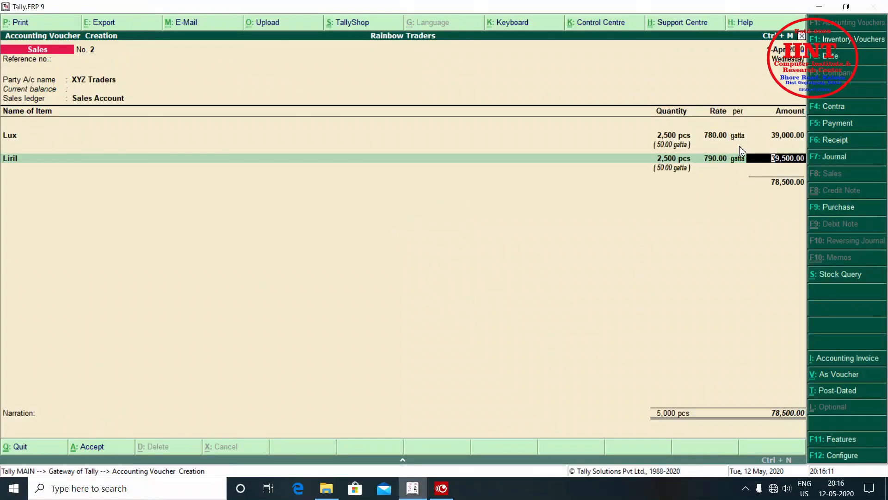
key(Return)
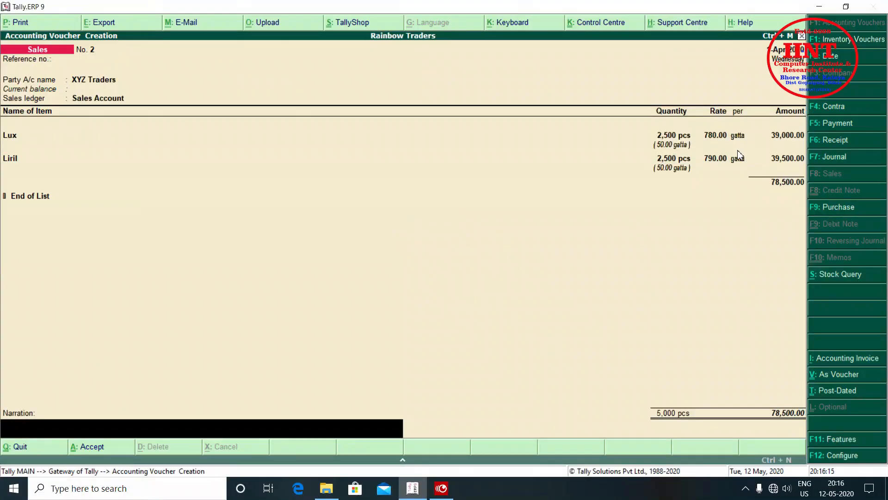
key(ctrl+a)
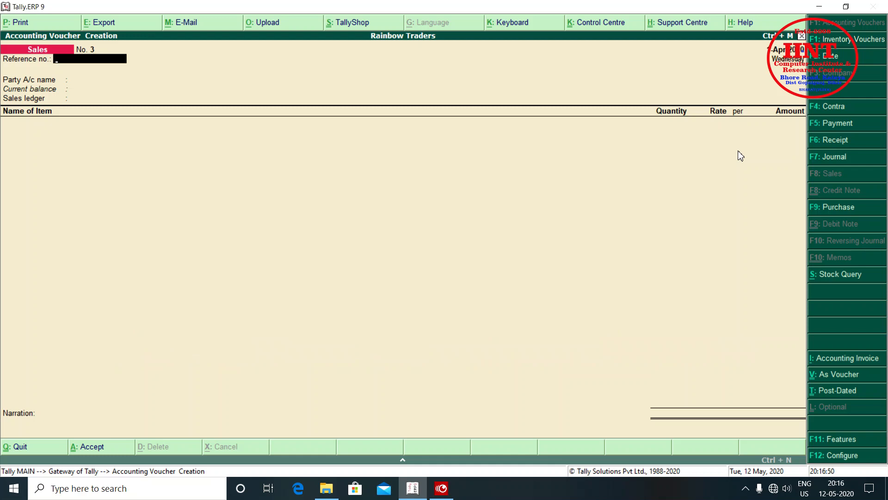
Start a payment voucher from the Cash account and enter Freight with an amount of 400
key(F5)
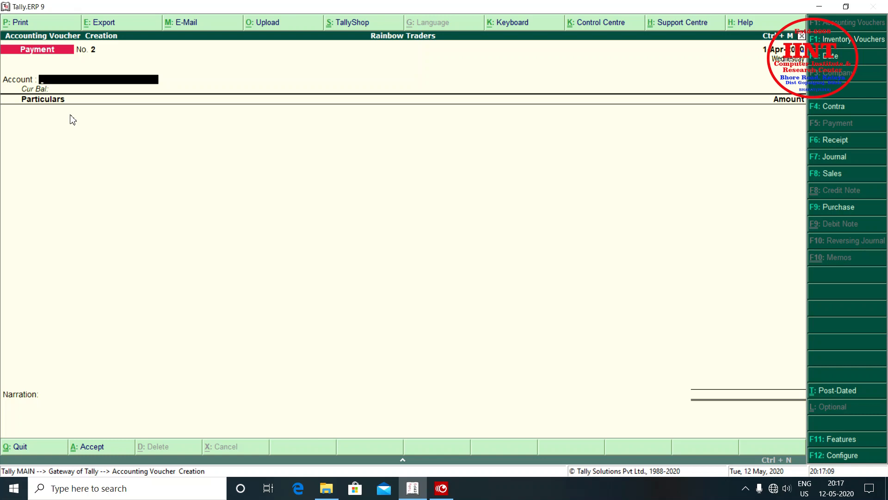
text(Cas)
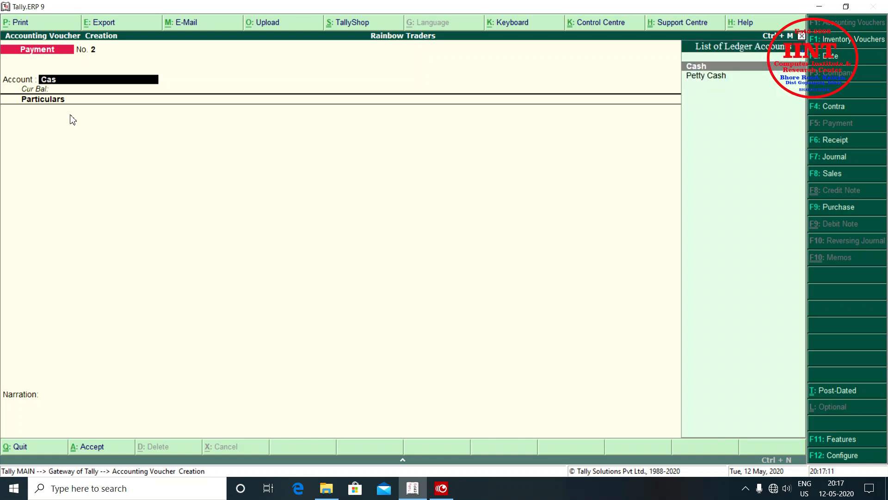
key(Return)
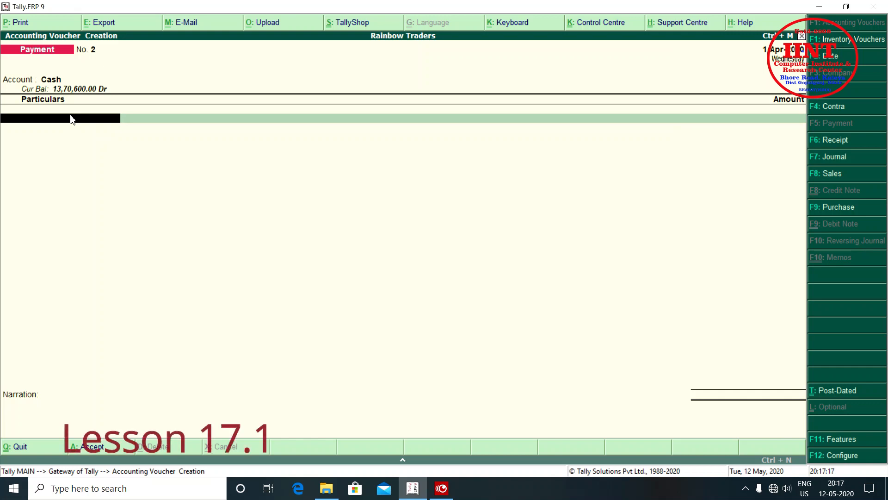
text(Freight)
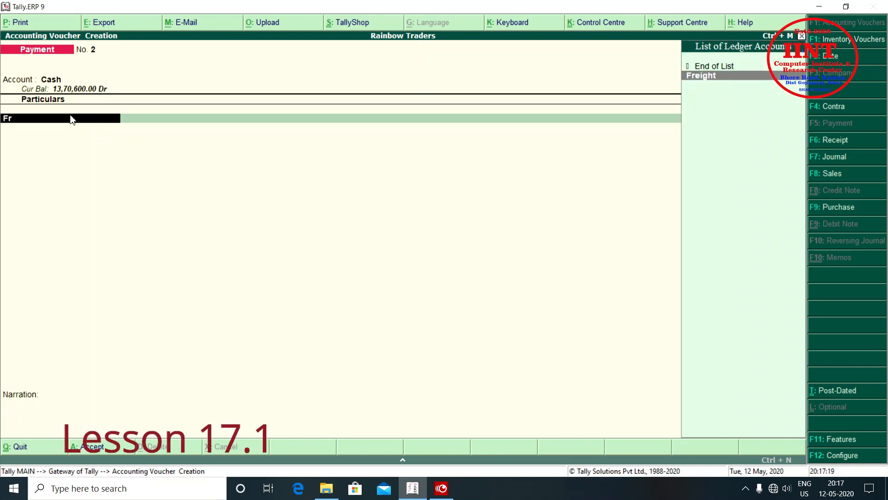
key(Return)
text(400)
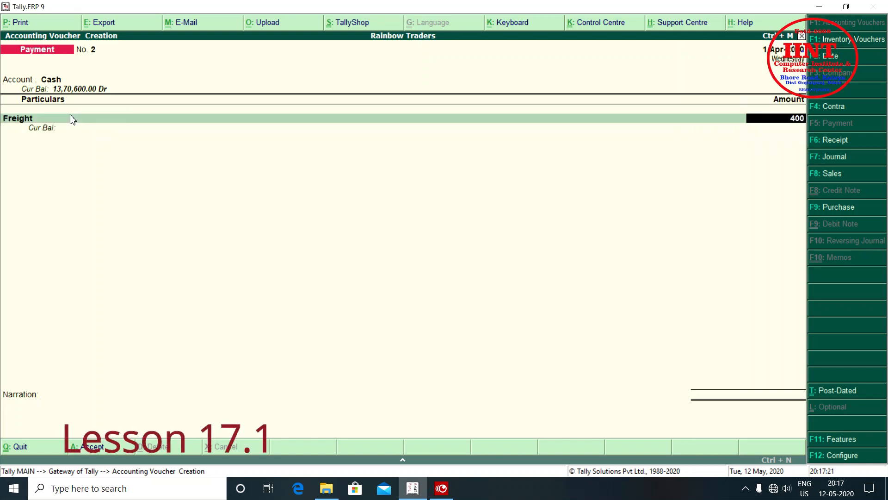
key(Return)
key(Return)
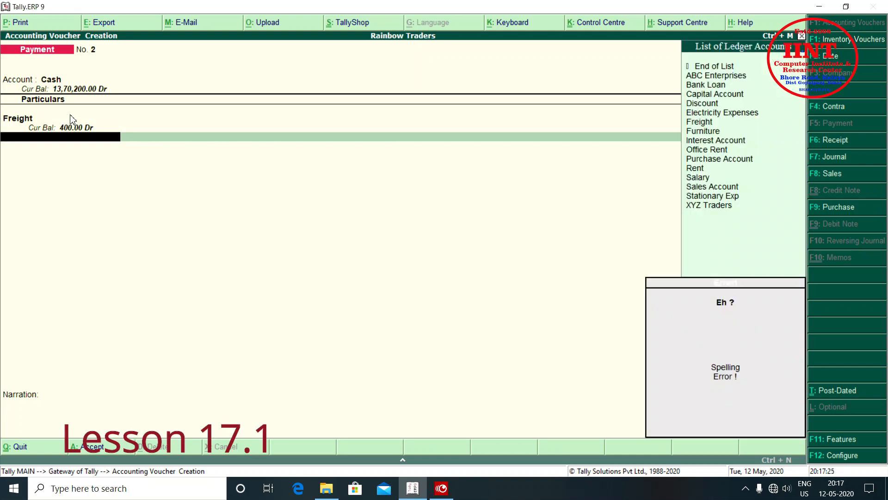
Start a new ledger named Wages from within the payment voucher and place it under Direct Expenses
key(Down)
key(Down)
key(Down)
key(Down)
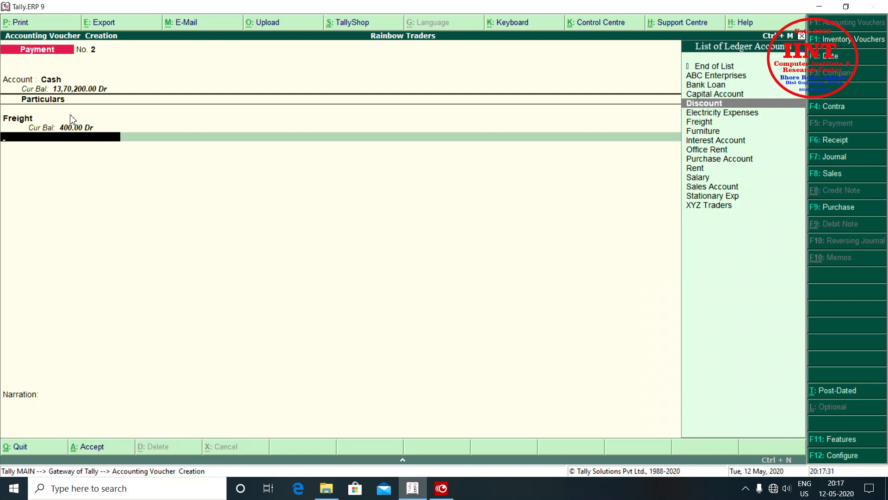
key(alt+c)
text(Wages)
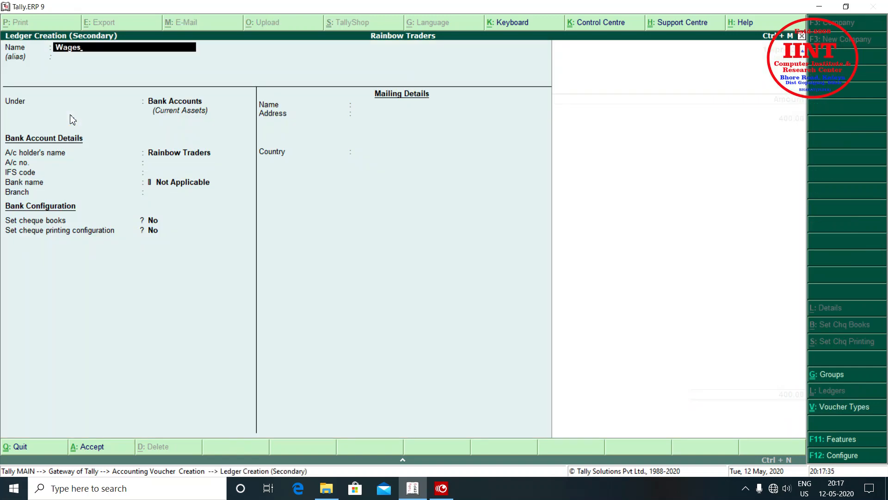
key(Return)
key(Return)
text(Di)
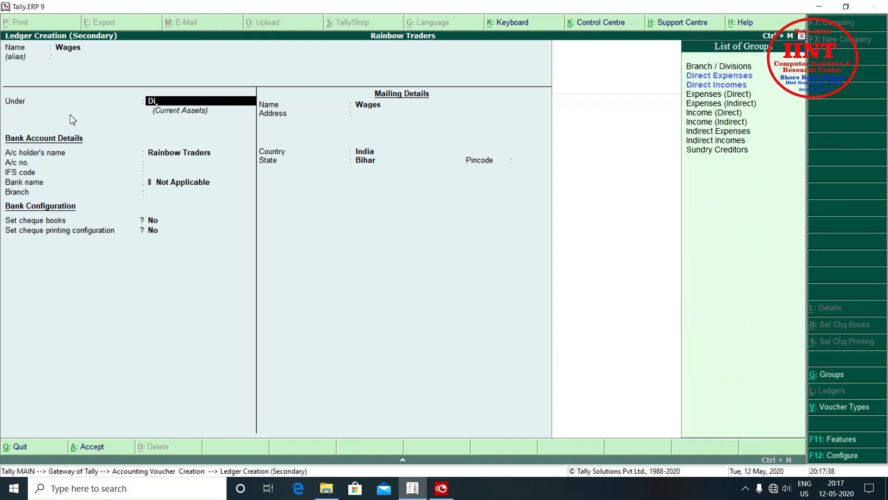
key(Down)
key(Down)
key(Up)
key(Return)
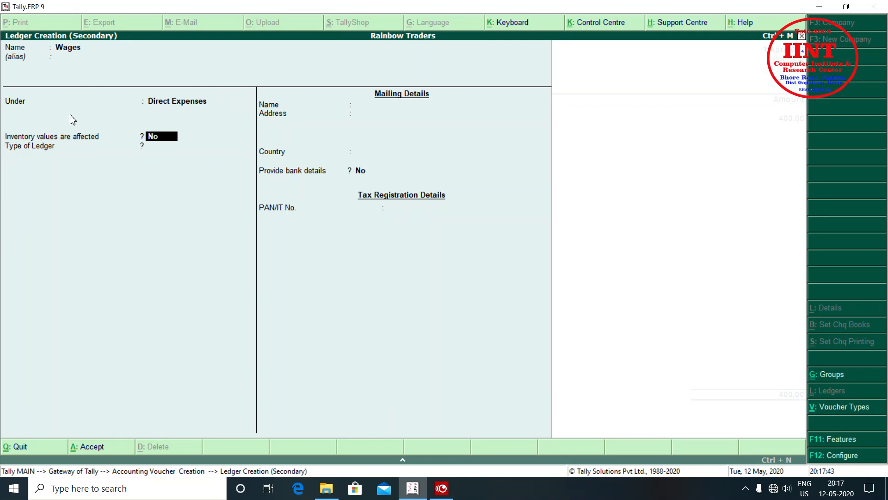
Keep inventory values unaffected and the other defaults for Wages, and save the ledger into the payment voucher
key(Return)
key(Return)
key(Return)
key(Return)
key(Return)
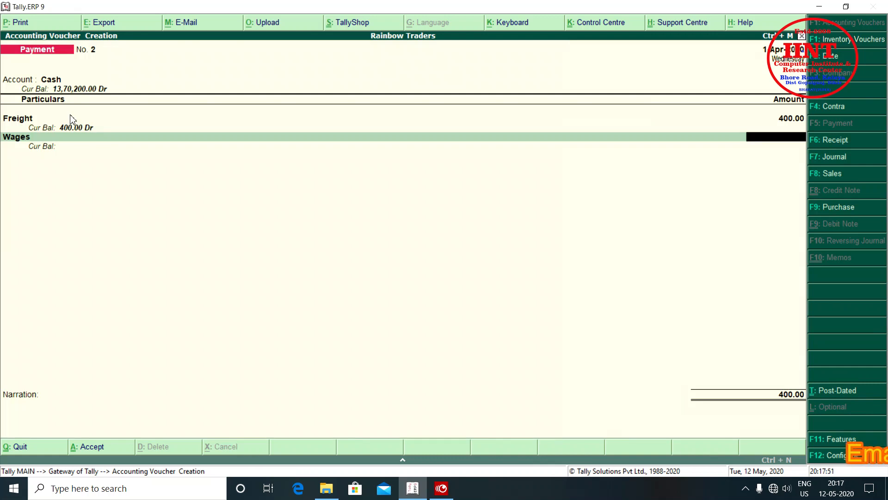
Set the Wages amount to 500 and save payment voucher 2 without a narration
text(500)
key(Return)
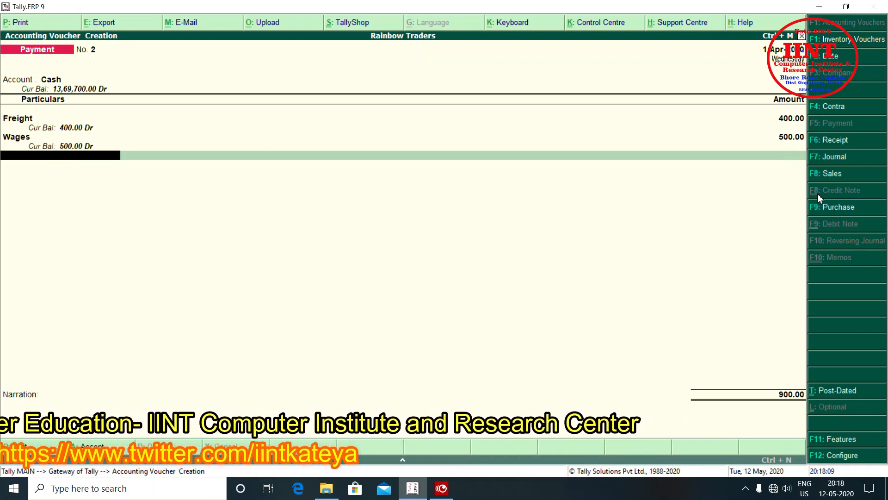
key(ctrl+a)
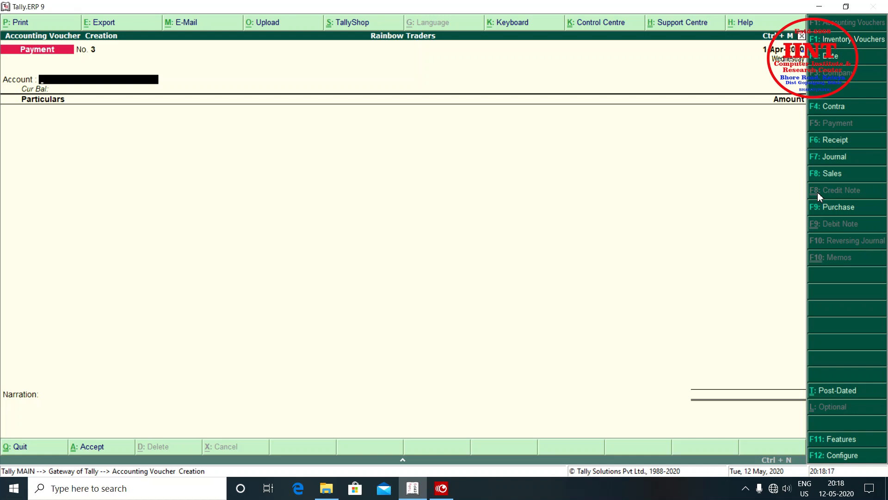
Choose Cash as the account of payment voucher 3 and enter Salary with an amount of 2000
text(Cash)
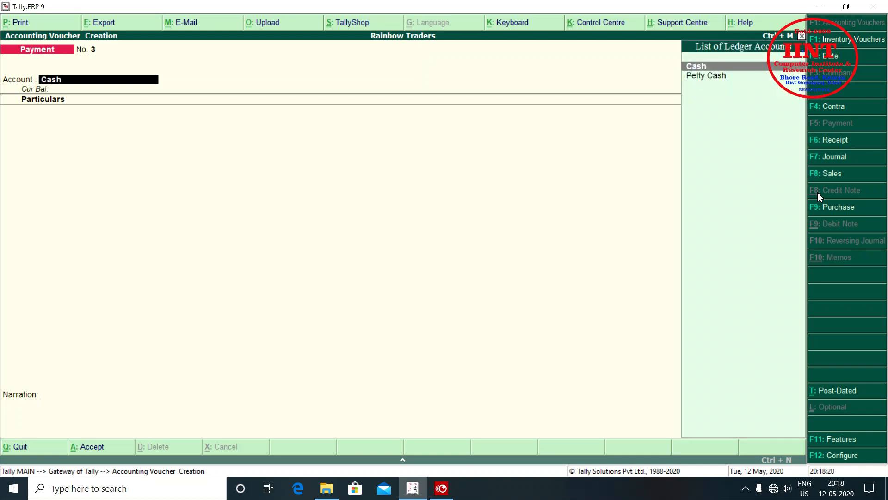
key(Return)
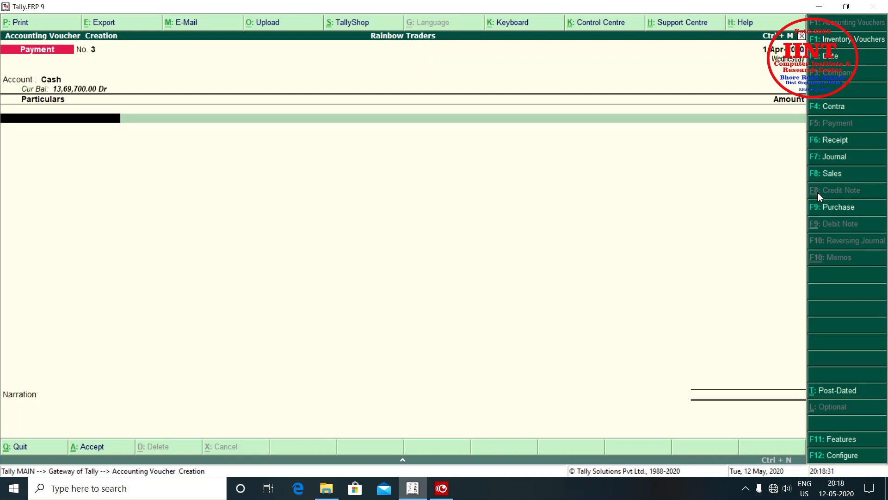
text(S)
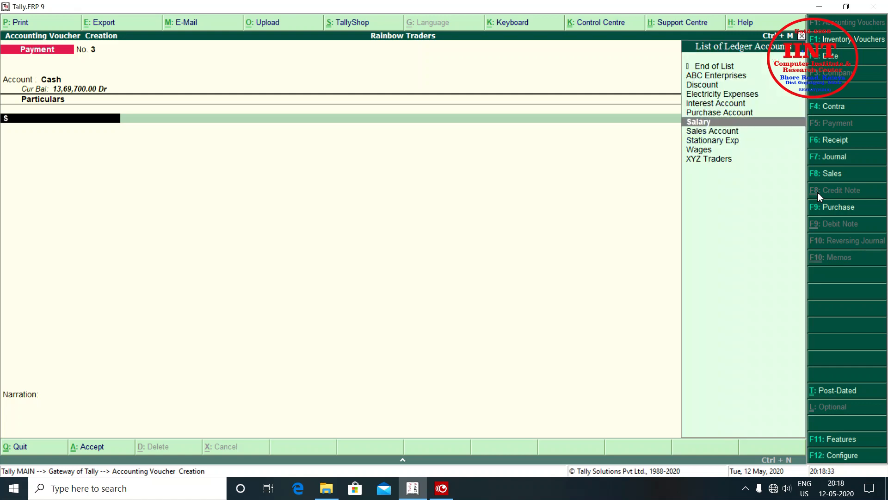
key(Return)
text(2000)
key(Return)
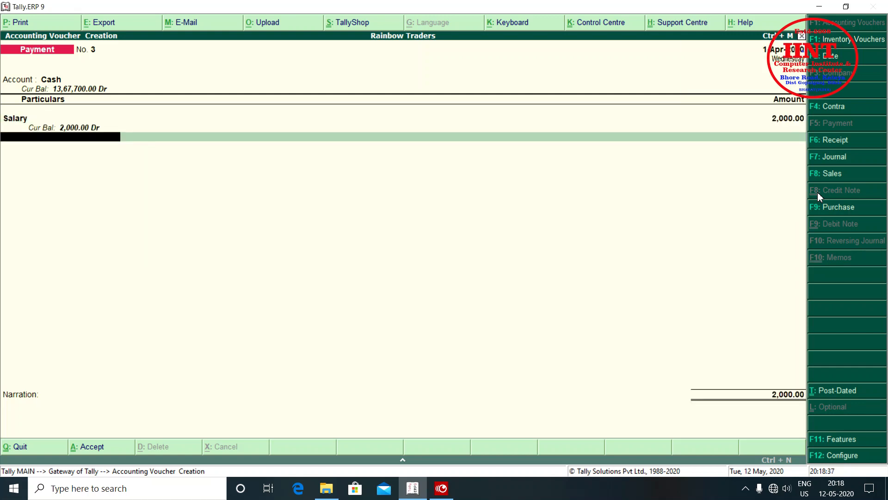
Add Office Rent to payment voucher 3 with an amount of 450
text(O)
key(Return)
text(300)
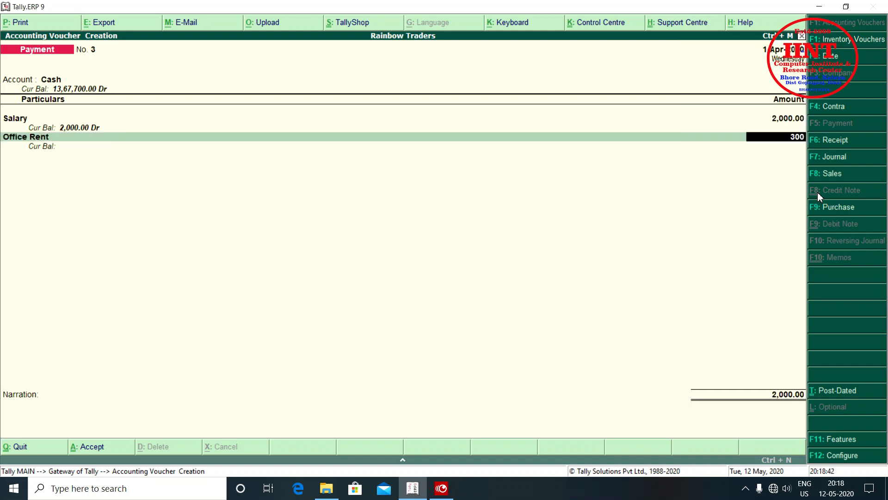
key(BackSpace)
key(BackSpace)
key(BackSpace)
text(450)
key(Return)
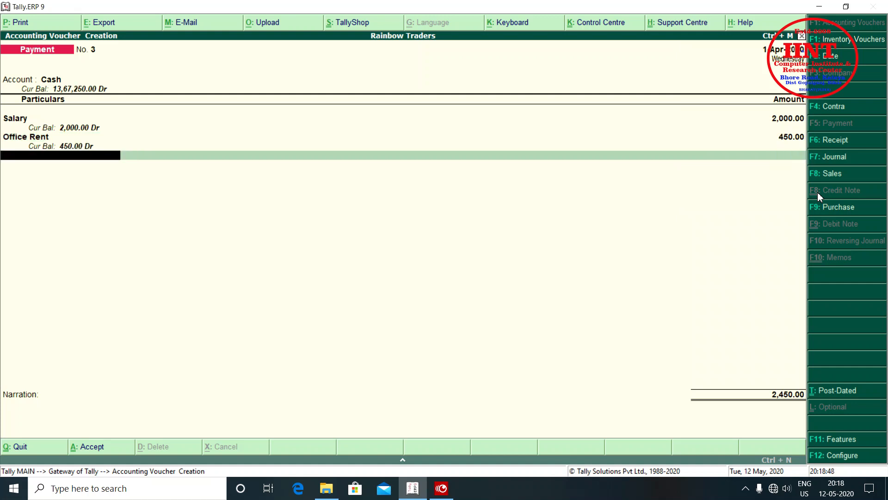
Add Electricity Expenses with an amount of 300 to payment voucher 3 and save it without a narration
text(300)
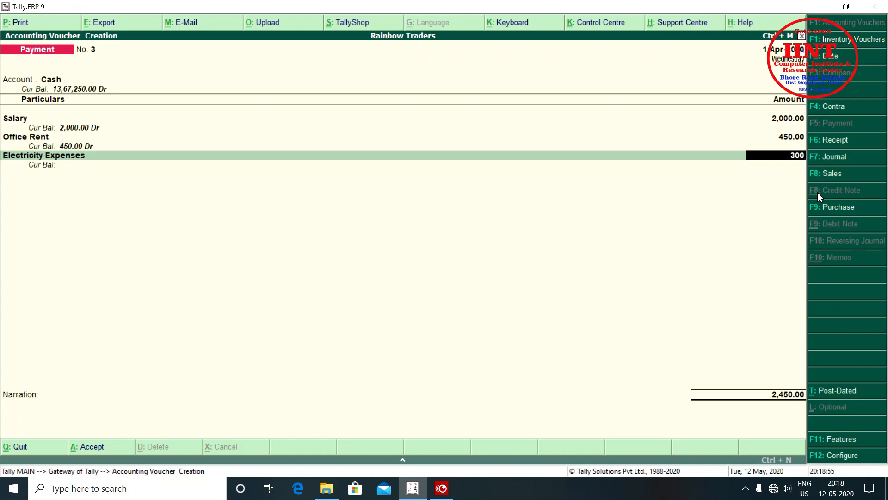
key(Return)
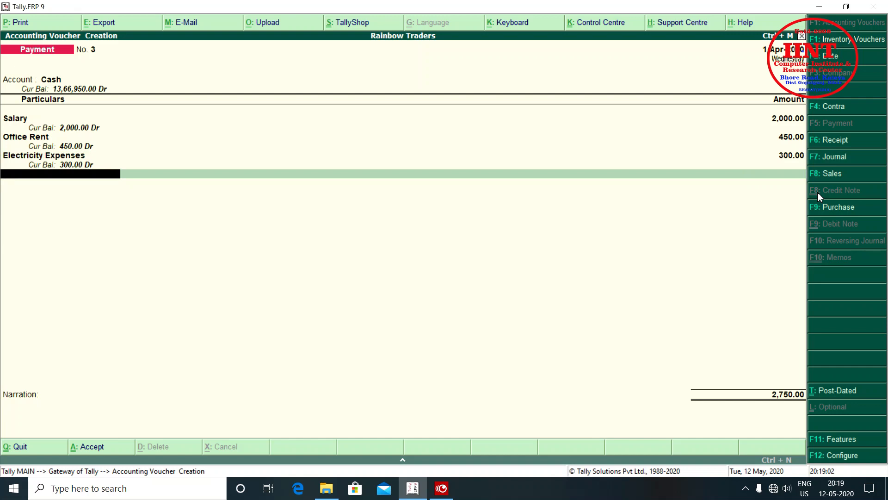
key(Return)
key(Return)
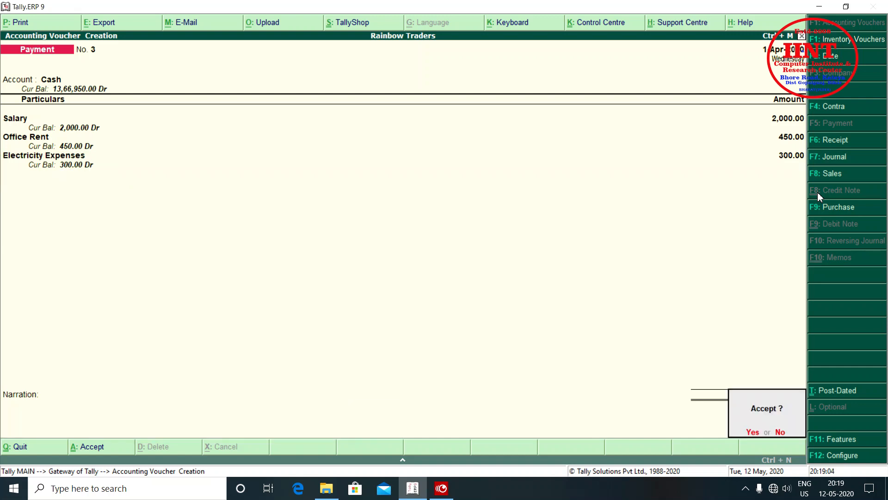
key(Return)
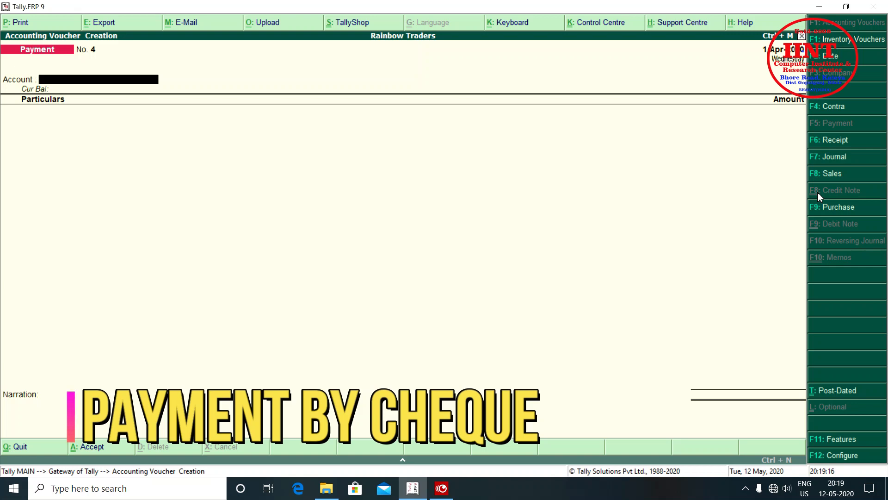
Choose SBI Account as the account of payment voucher 4 and enter Rent with an amount of 500
text(S)
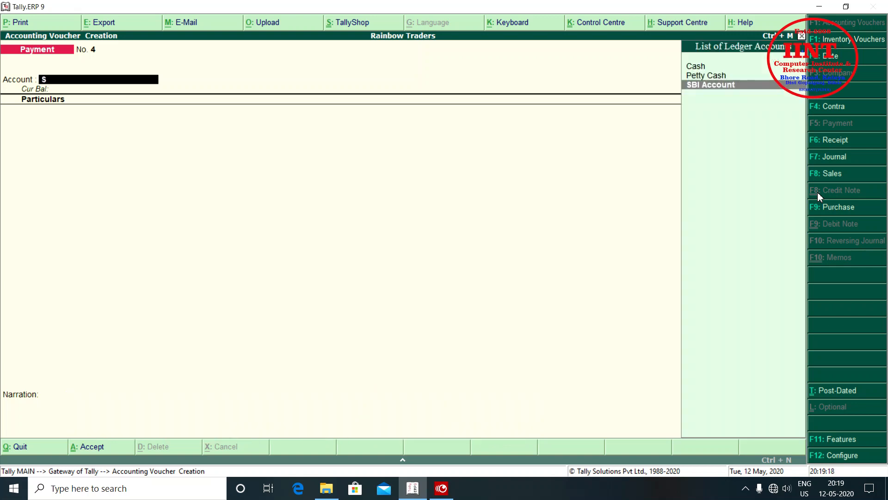
key(Return)
text(Re)
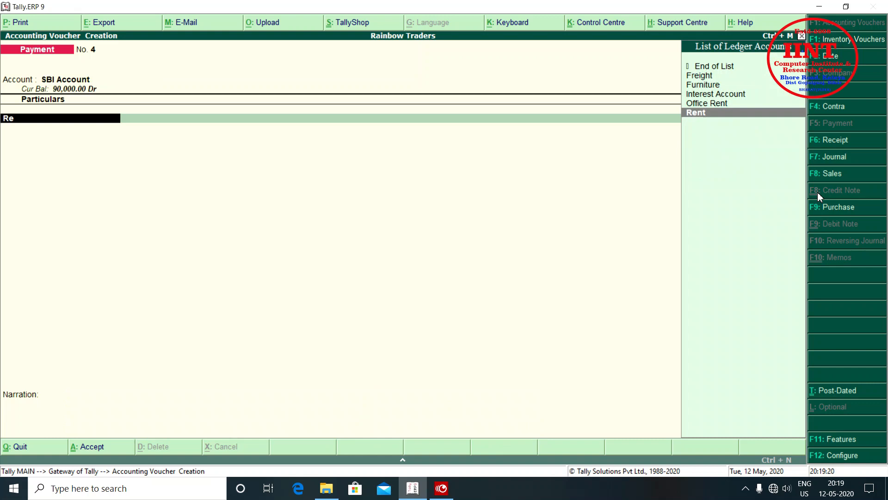
key(Return)
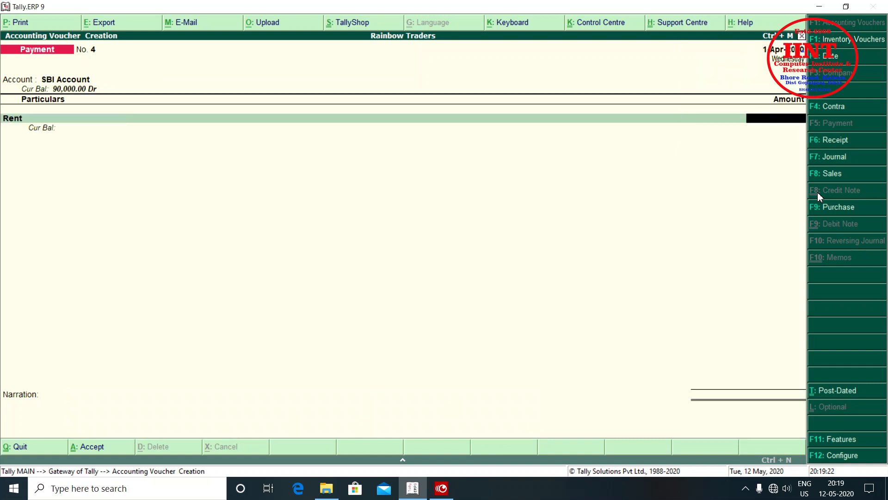
text(500)
key(Return)
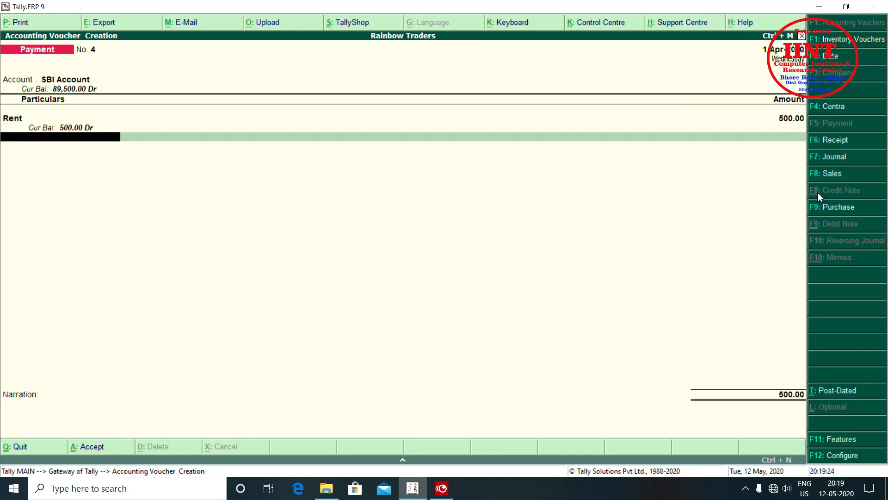
key(Return)
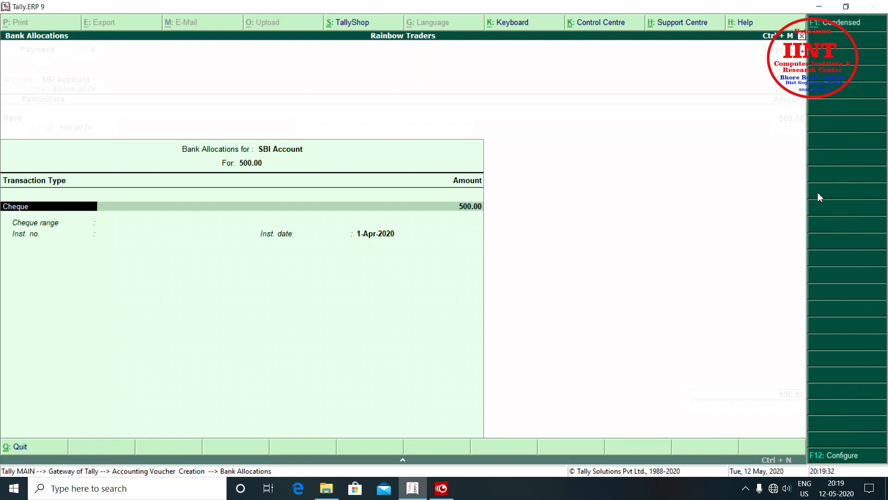
Allocate the bank payment as a cheque with range Not Applicable, instrument number 45454 and instrument date 1-Apr-2020
key(Return)
key(Return)
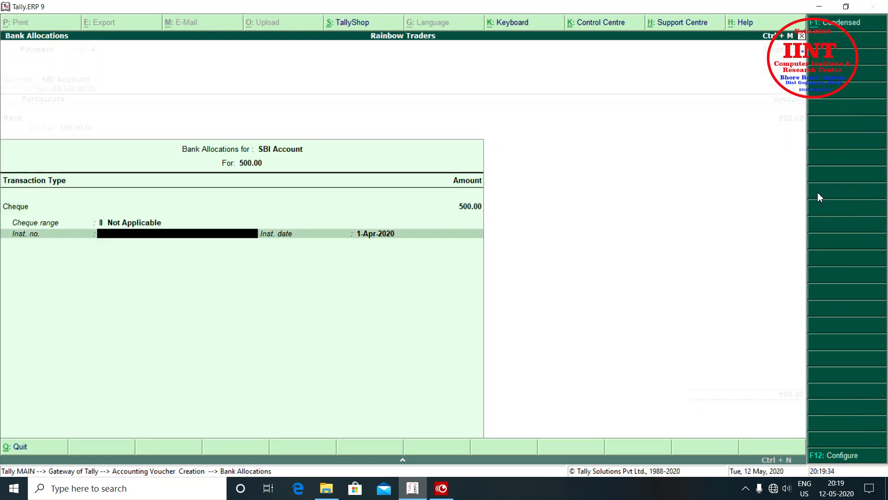
text(45454)
key(Return)
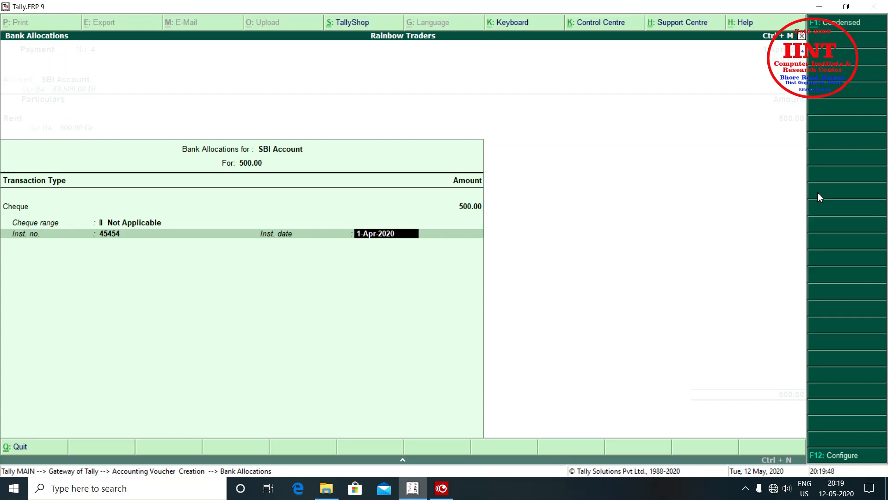
key(Return)
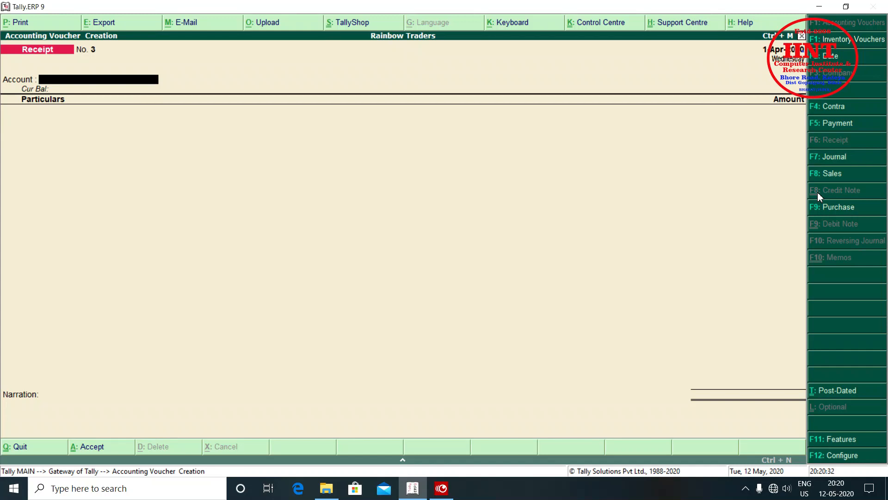
Choose Cash as the account of receipt voucher 3 and enter Interest Account with an amount of 15,000
text(C)
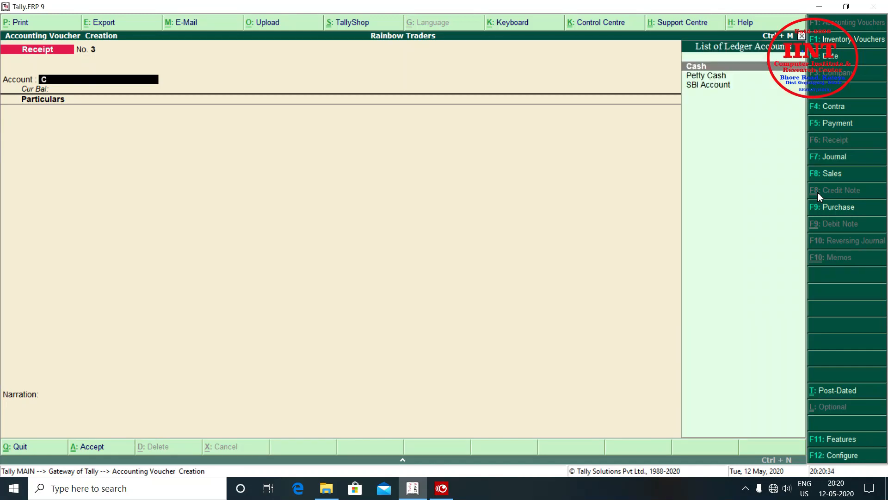
key(Return)
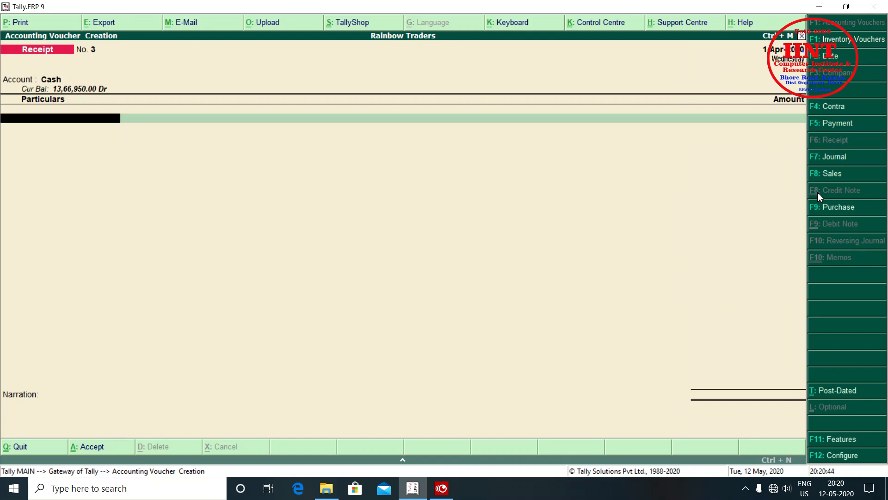
text(I)
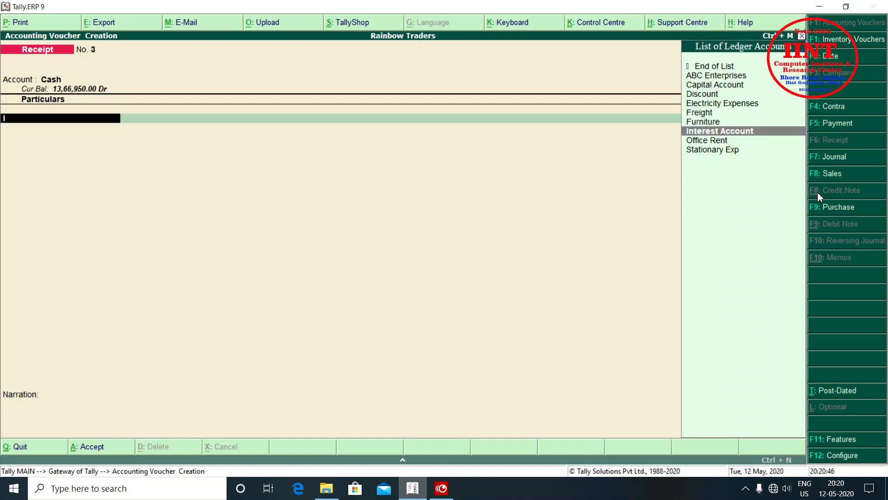
key(Return)
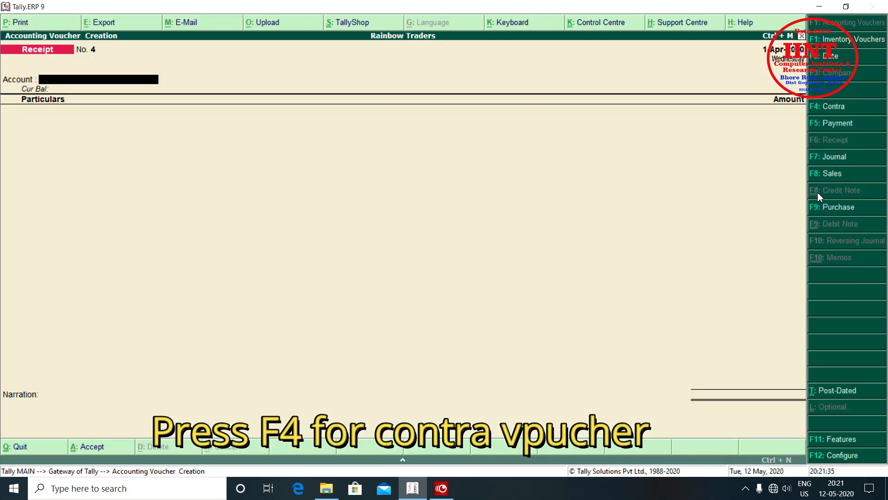
Start contra voucher 5 and pick its destination account from the ledgers beginning with P
key(F4)
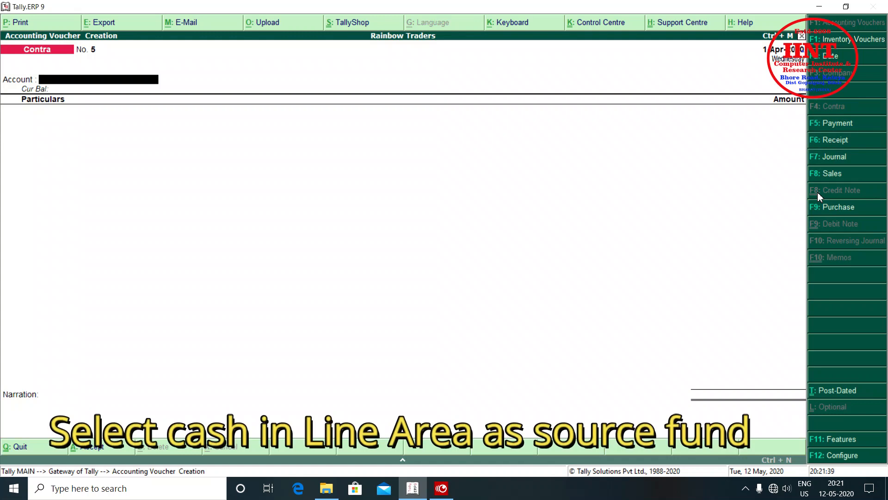
text(P)
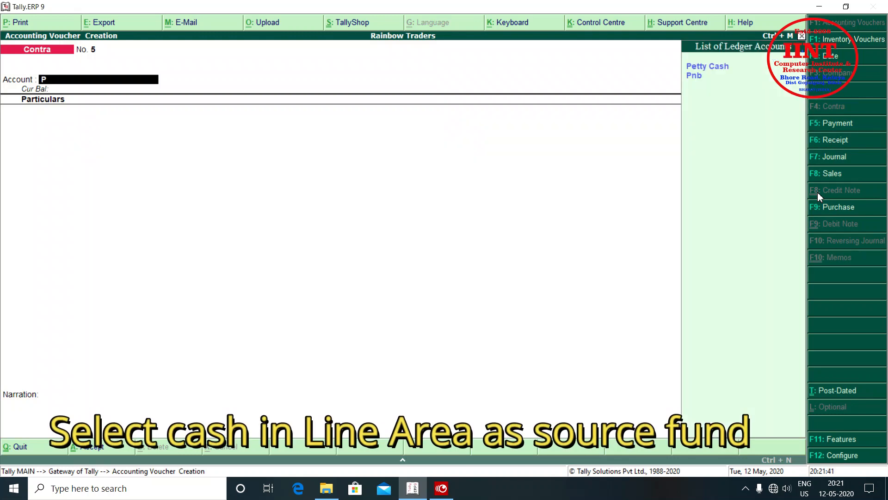
key(Return)
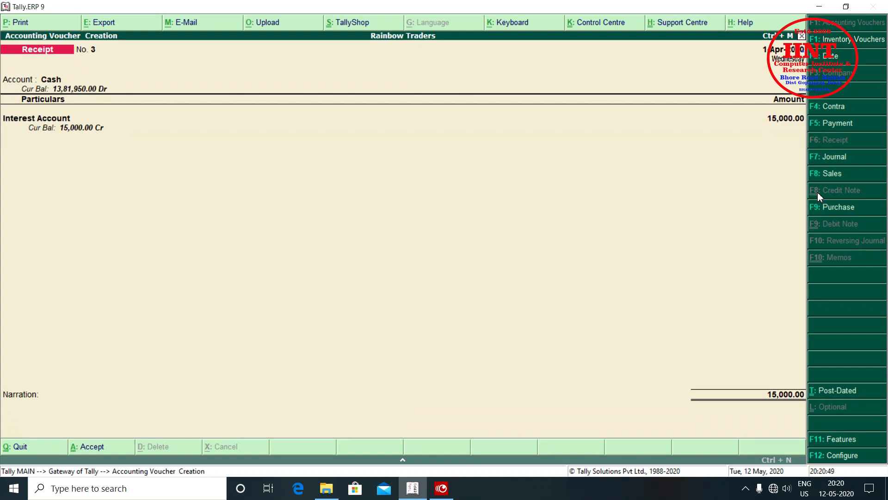
Save receipt voucher 3 without a narration and leave voucher entry for the Gateway of Tally
key(Return)
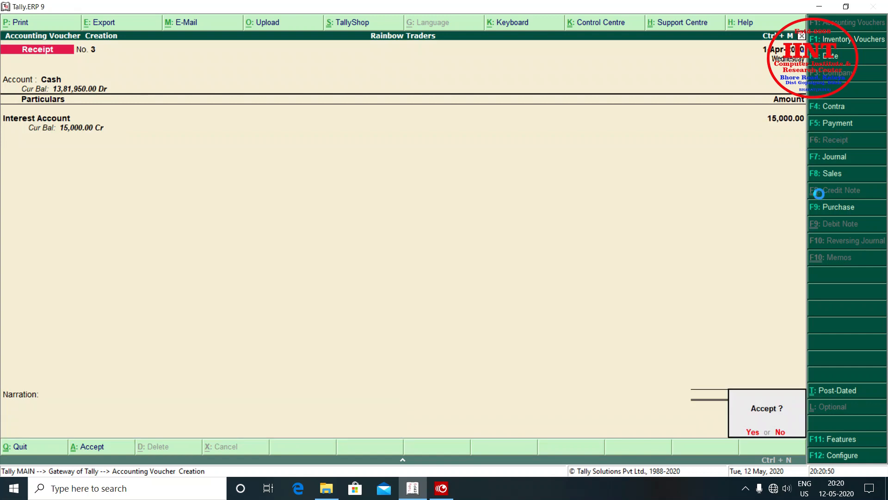
key(Return)
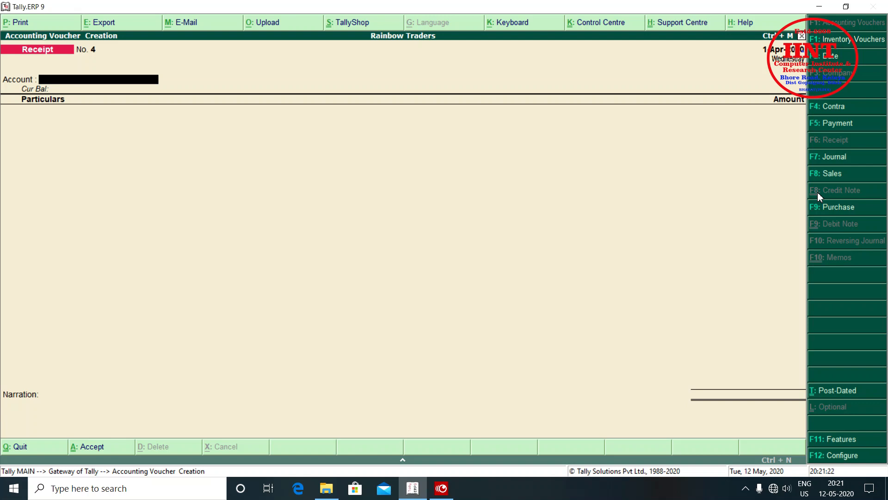
key(F4)
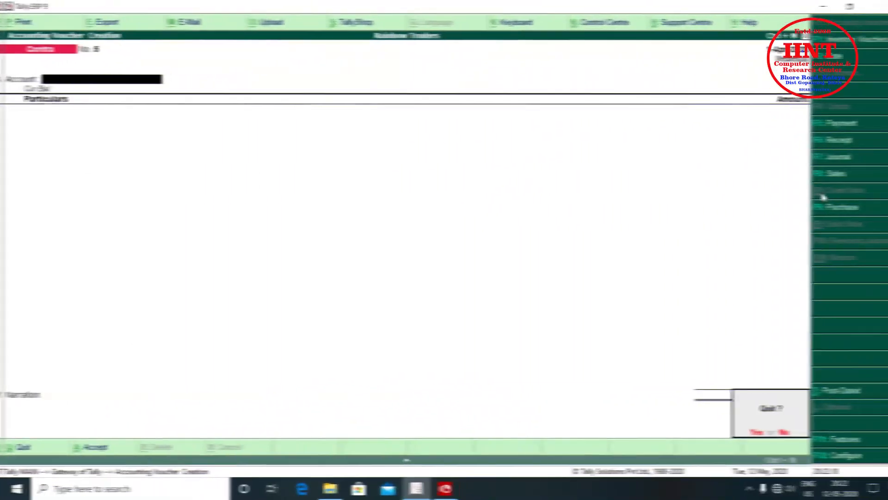
key(y)
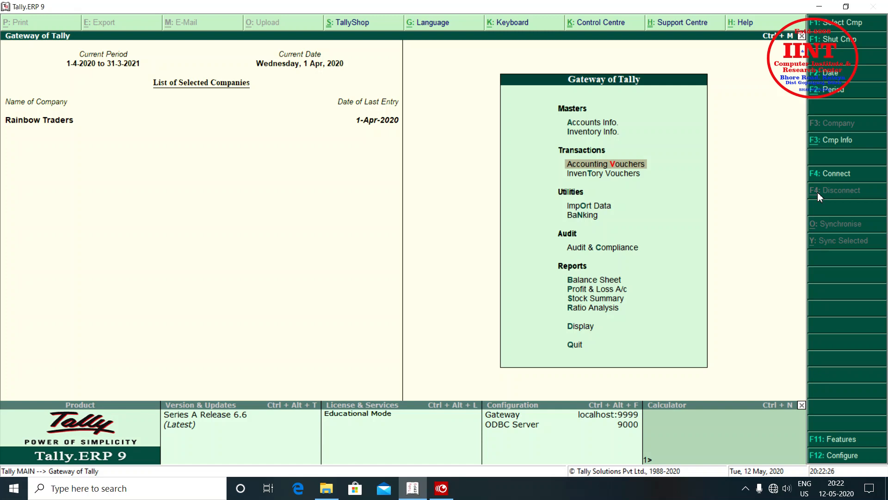
Open the Stock Summary report of Rainbow Traders
key(Down)
key(Down)
key(Down)
key(Down)
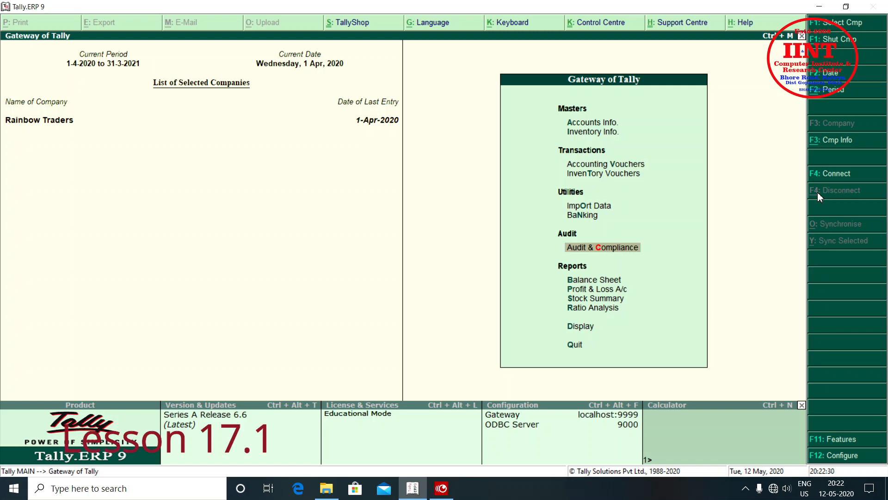
key(Down)
key(Down)
key(Down)
key(Return)
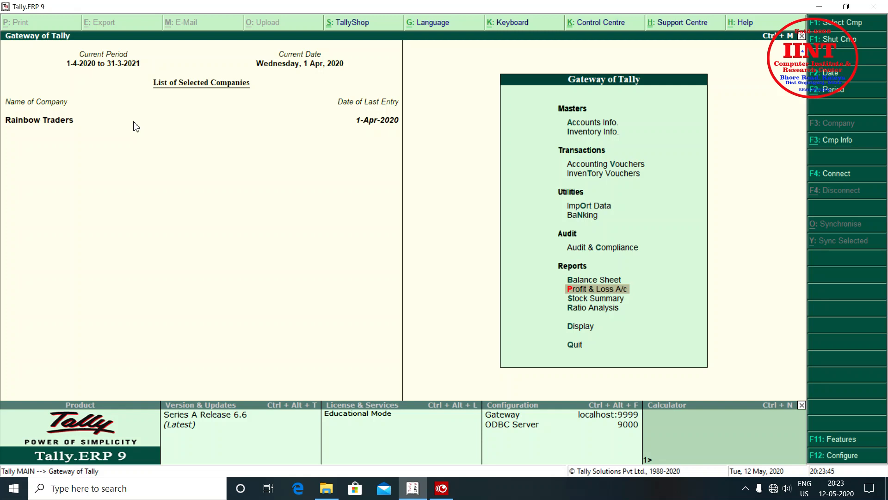
key(Down)
key(Return)
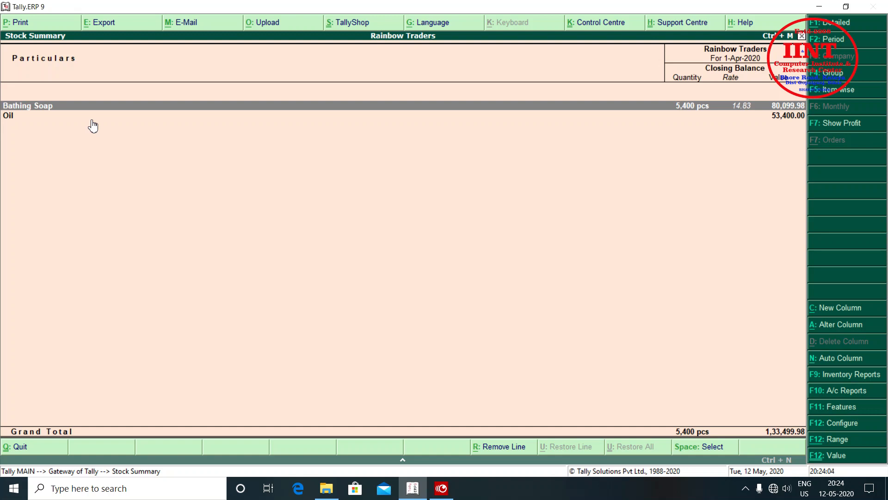
View the Stock Summary in detailed format and item-wise, and close the report
key(alt+F1)
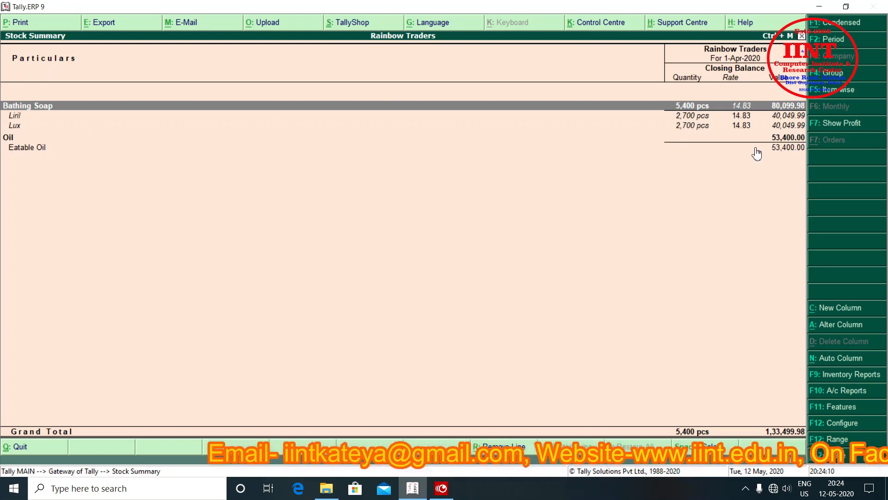
click(835, 89)
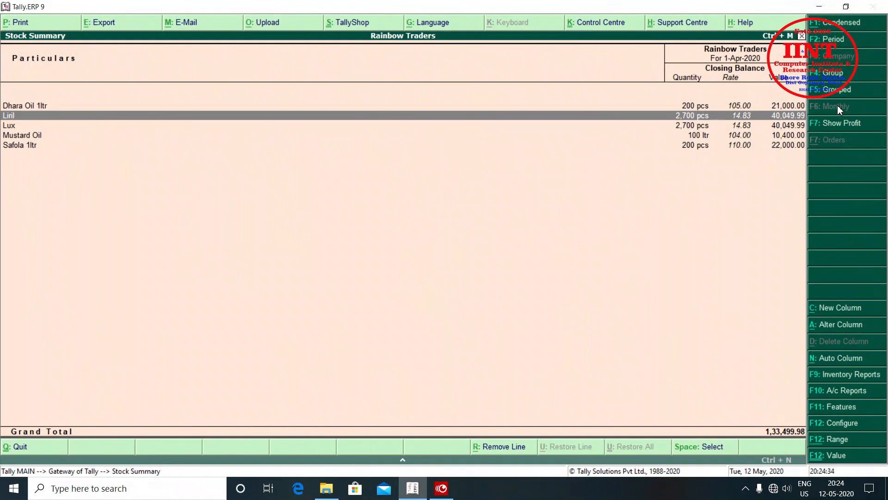
key(Escape)
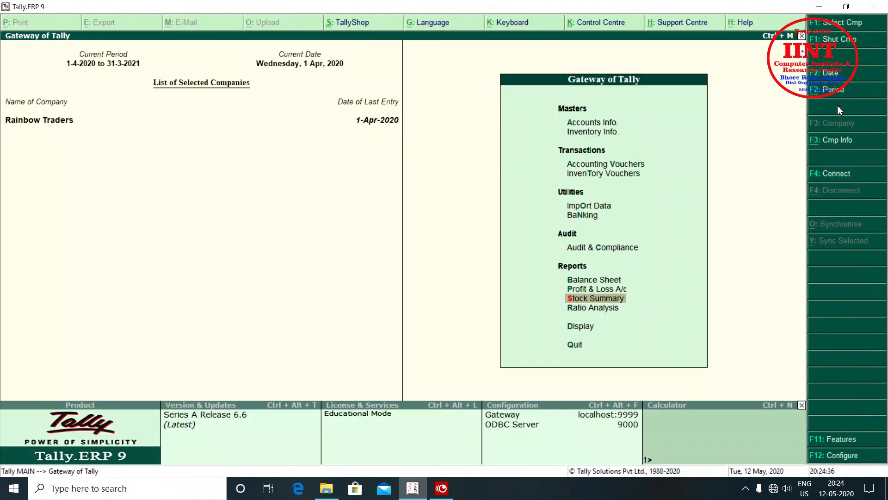
Configure the Stock Summary to show quantities using alternate units, and close the report after viewing it
key(Return)
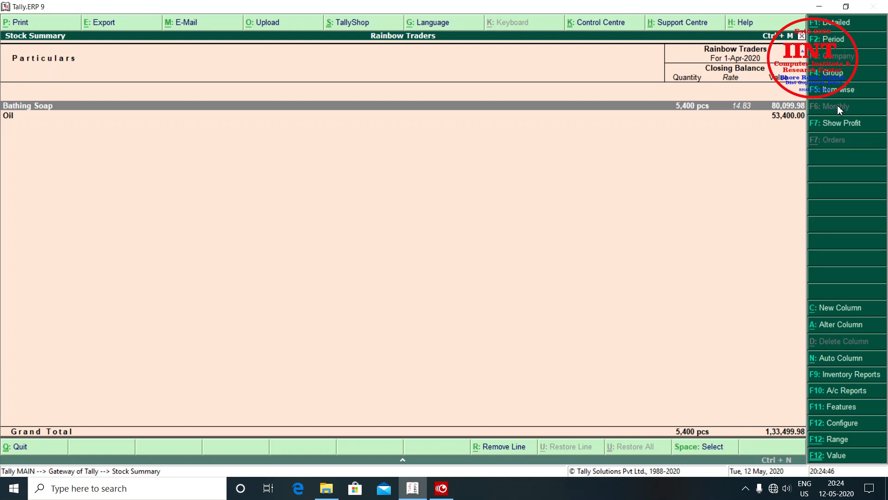
key(F12)
key(Return)
key(Return)
key(Return)
key(Return)
key(Return)
key(Return)
key(Return)
key(Return)
key(Return)
key(Return)
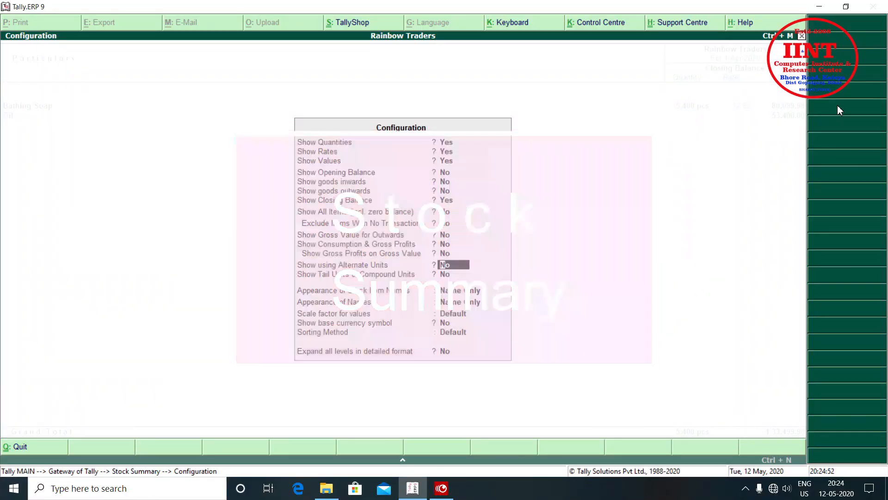
key(y)
key(ctrl+a)
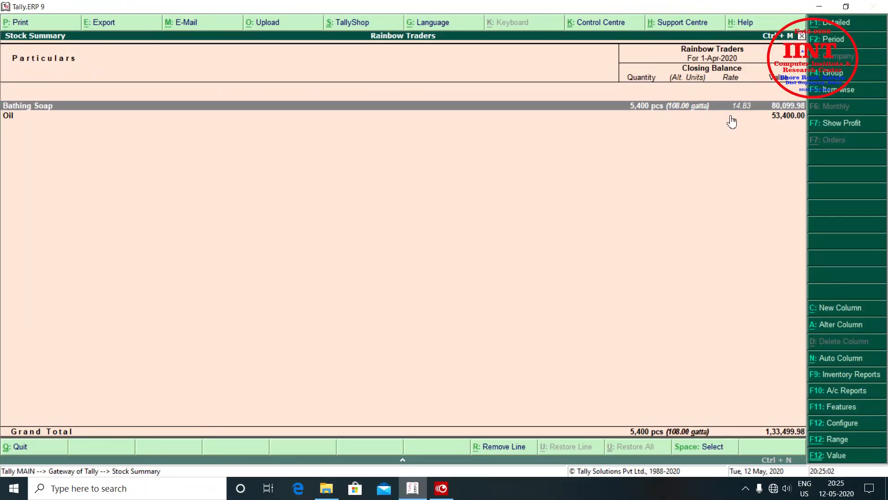
key(Escape)
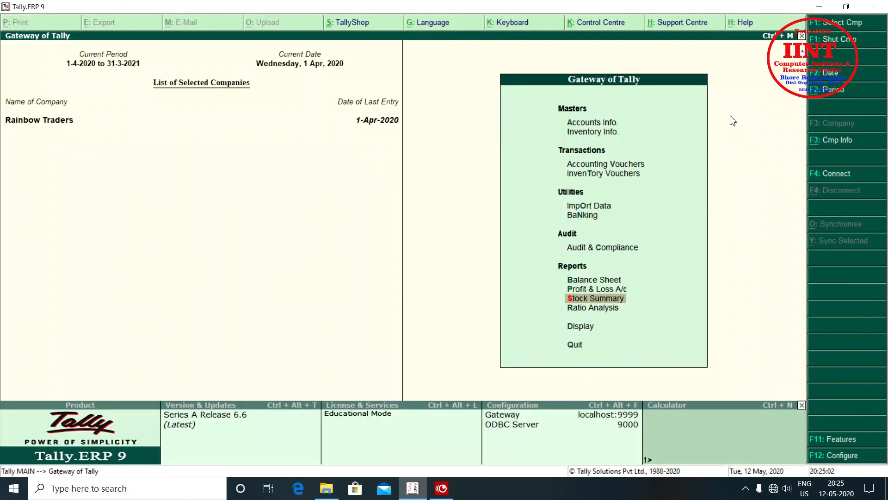
Open the Balance Sheet report of Rainbow Traders
key(Up)
key(Up)
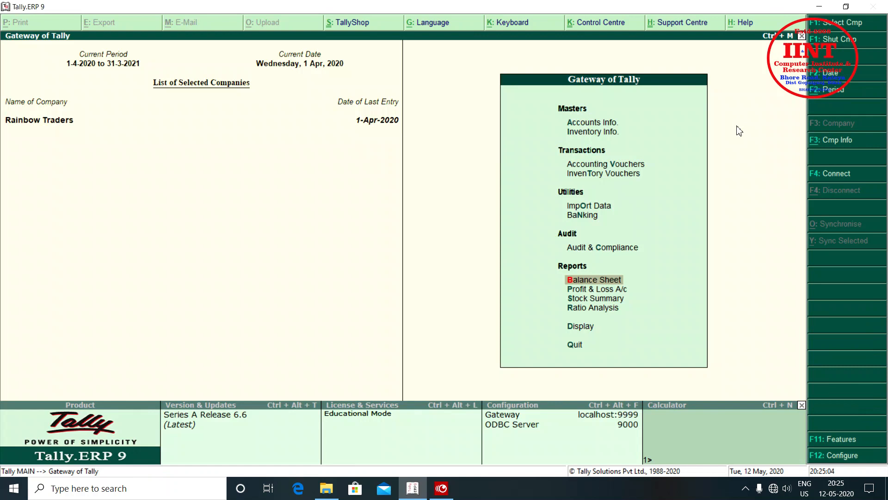
key(Return)
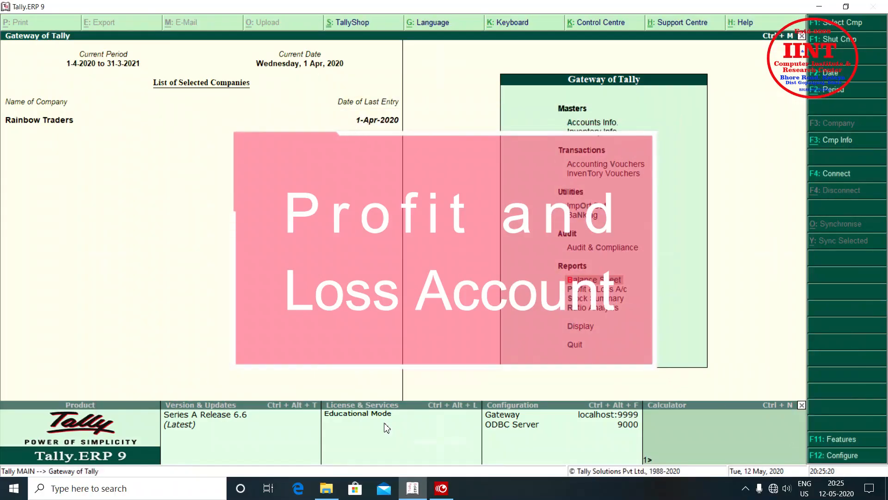
View the Profit & Loss A/c report of Rainbow Traders in detailed format, and close the report
key(p)
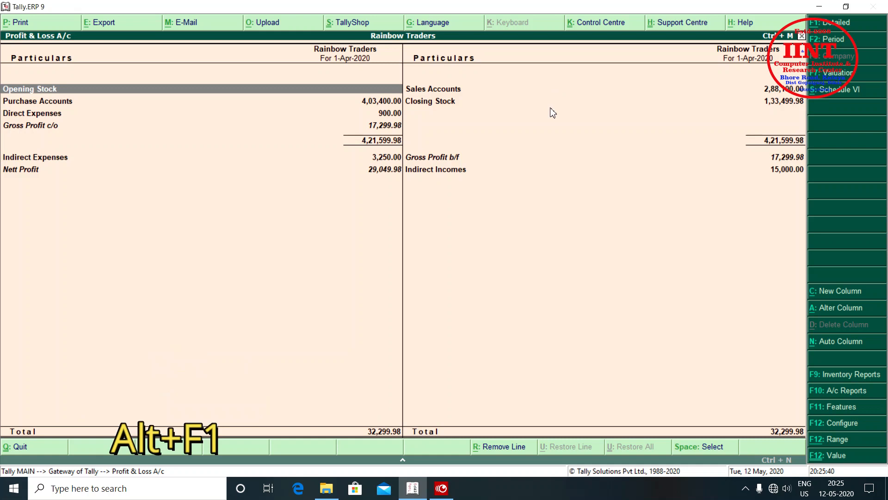
key(alt+F1)
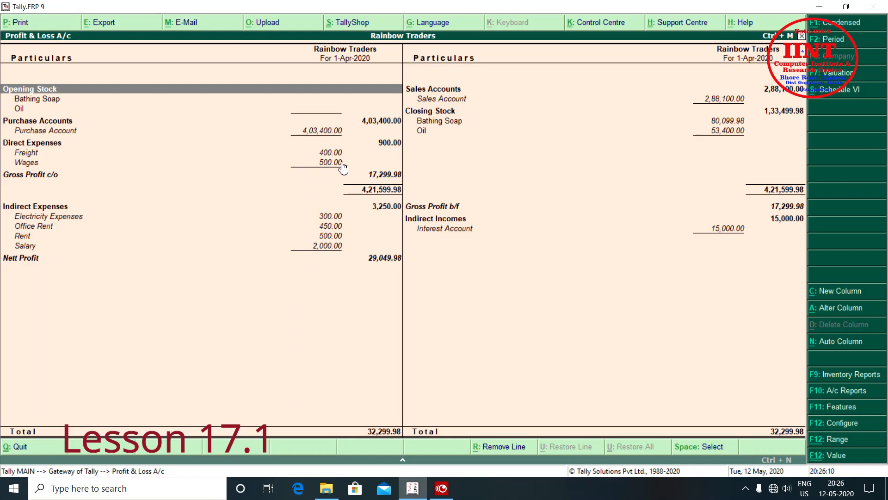
key(Escape)
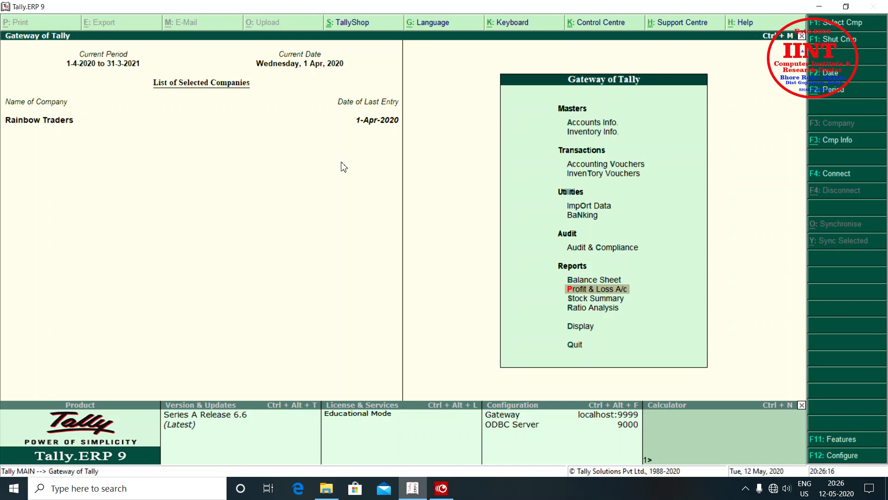
Open the Ledger display under Account Books and go down the list of ledgers to choose one to view
key(Down)
key(Down)
key(Down)
key(Return)
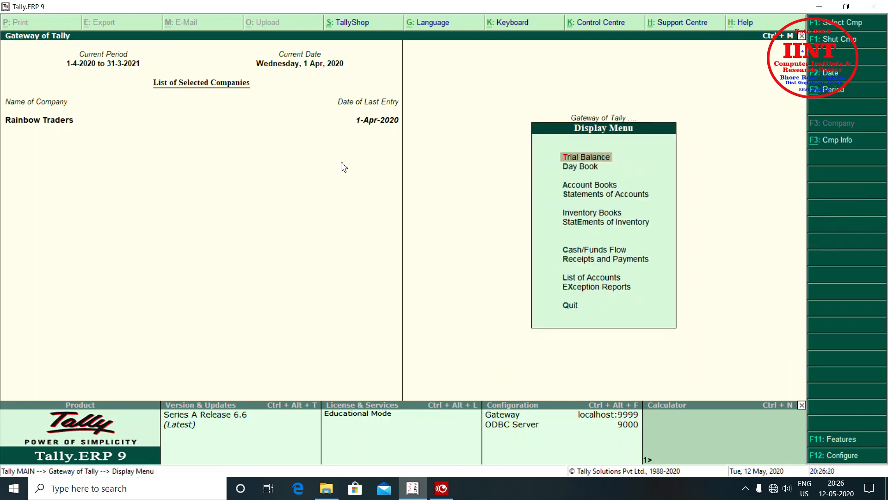
key(a)
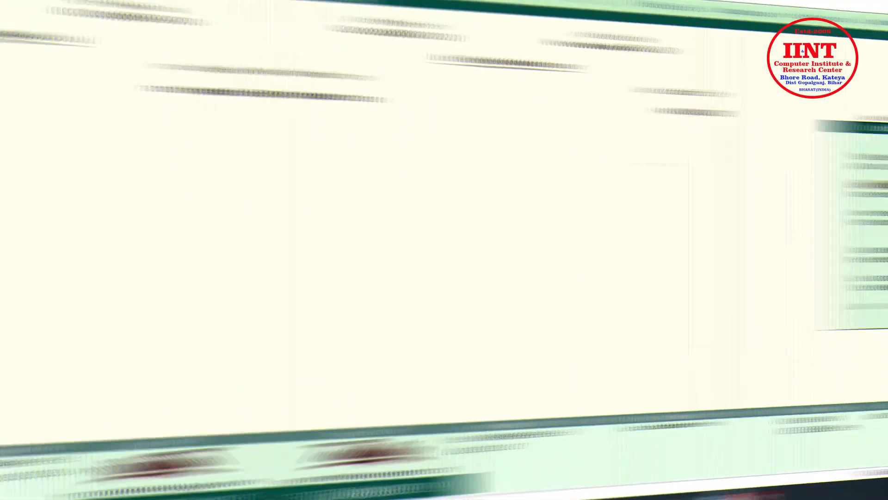
key(Down)
key(Return)
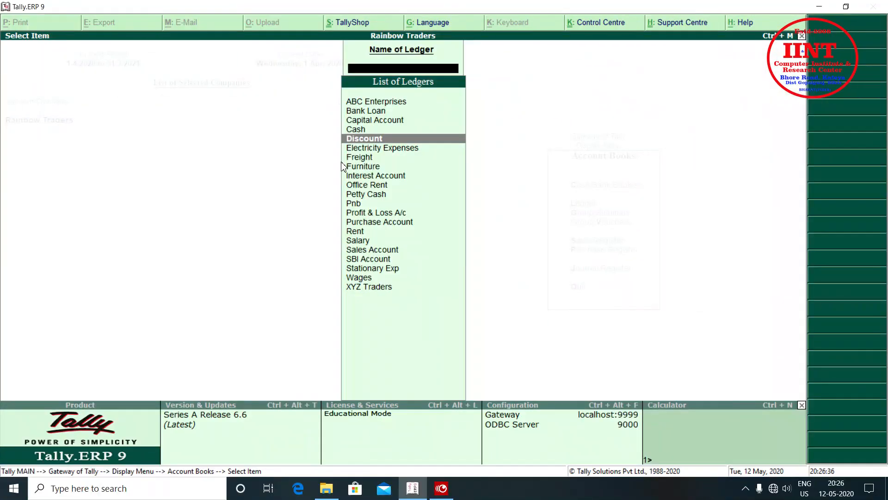
key(Down)
key(Down)
key(Down)
key(Down)
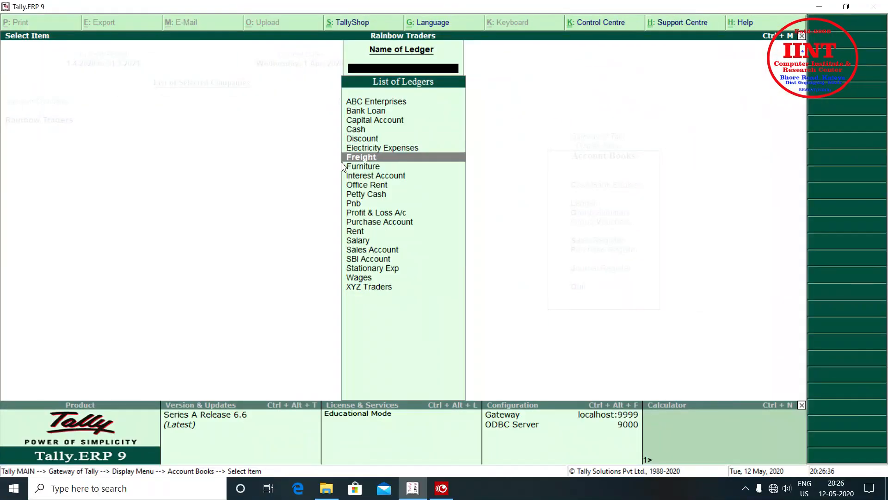